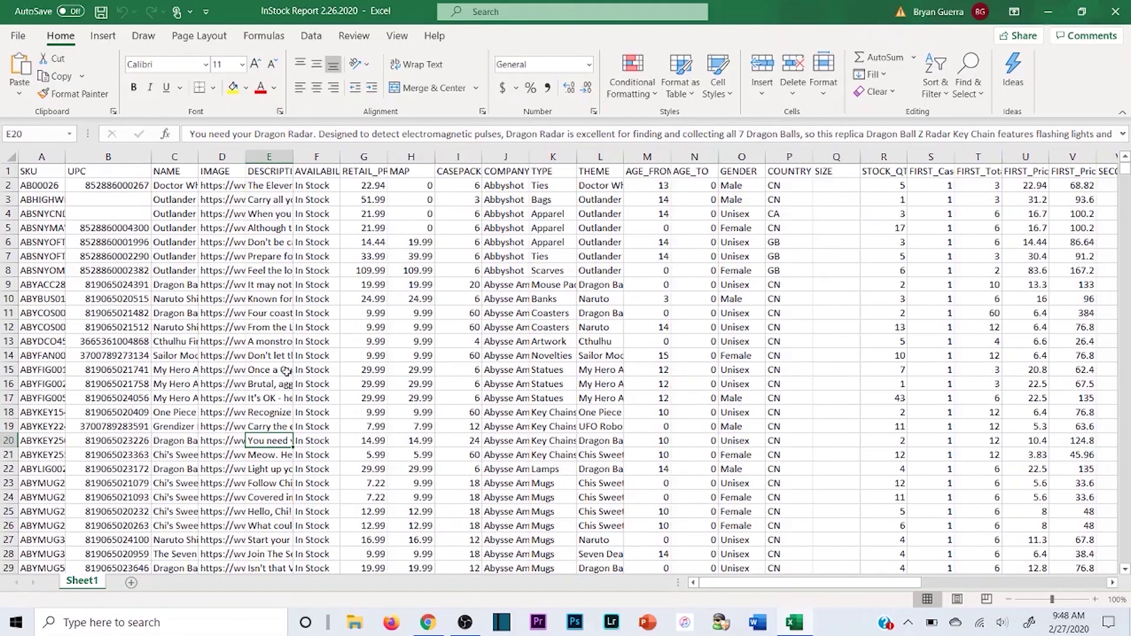
Switch to Chrome, look over the EE Distribution home page's news and product lists, and dismiss the cookie notice.
click(429, 623)
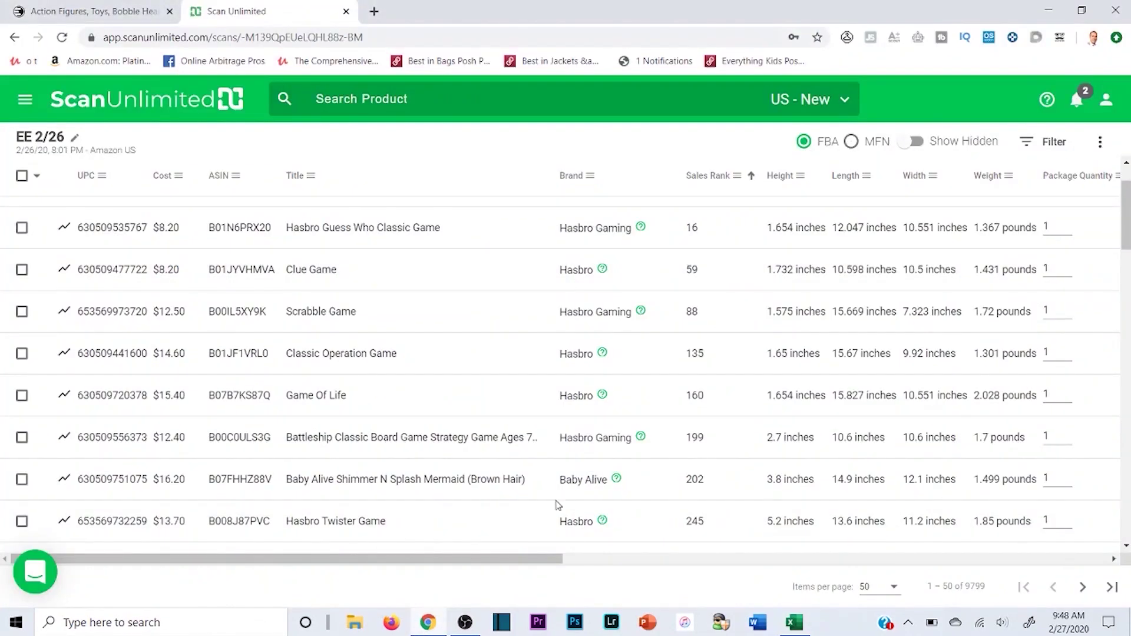
click(106, 12)
scroll(591, 307, down, 5)
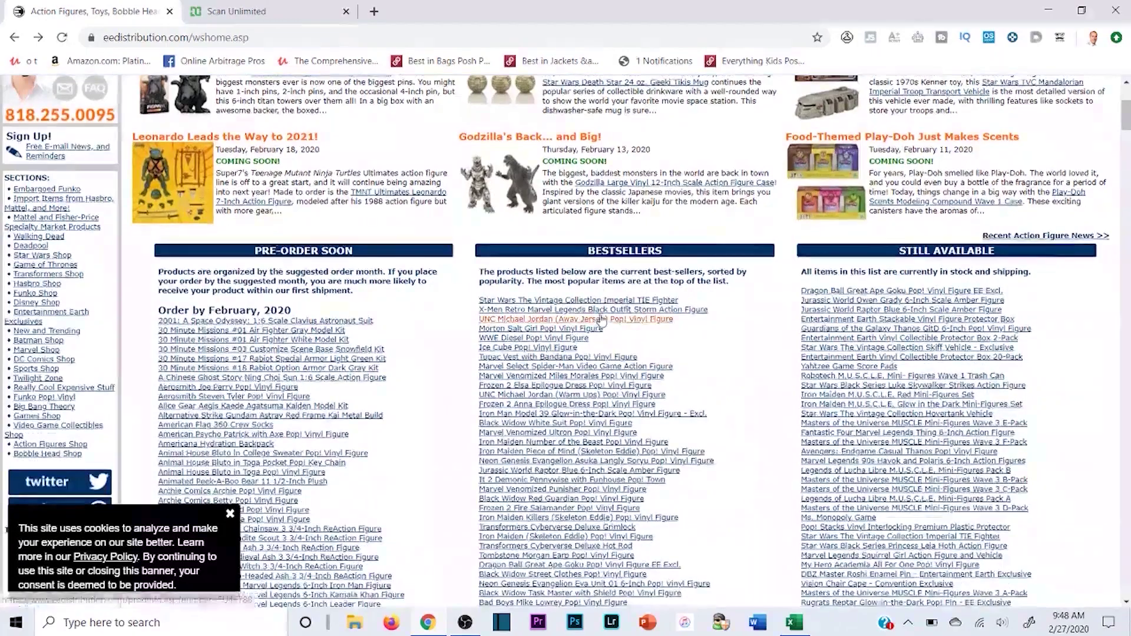
scroll(575, 299, up, 5)
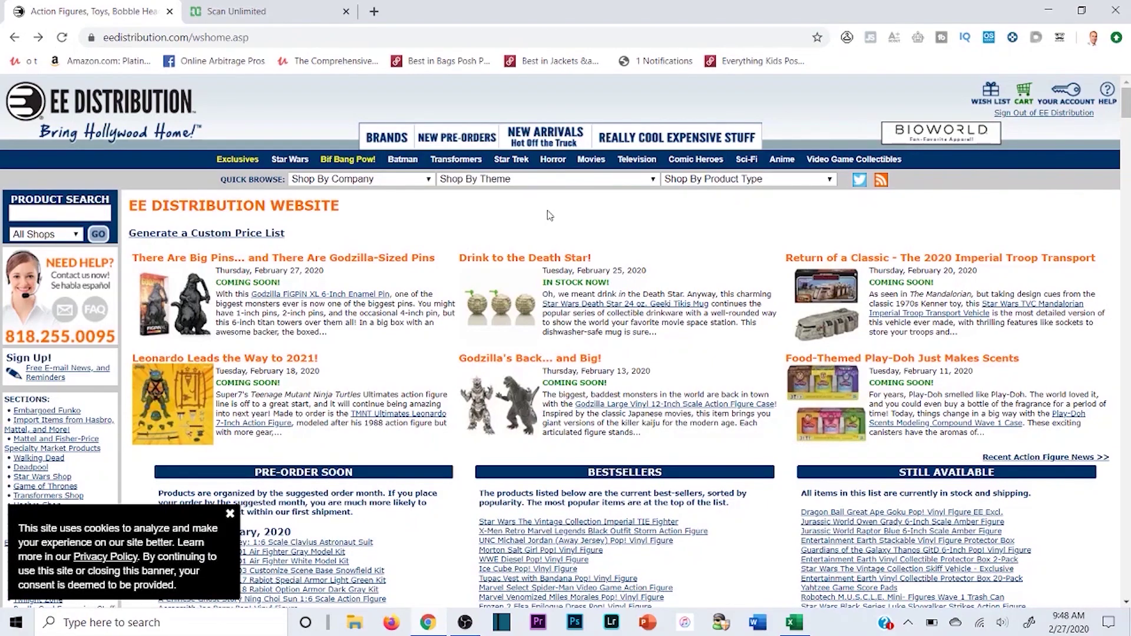
scroll(561, 213, down, 1)
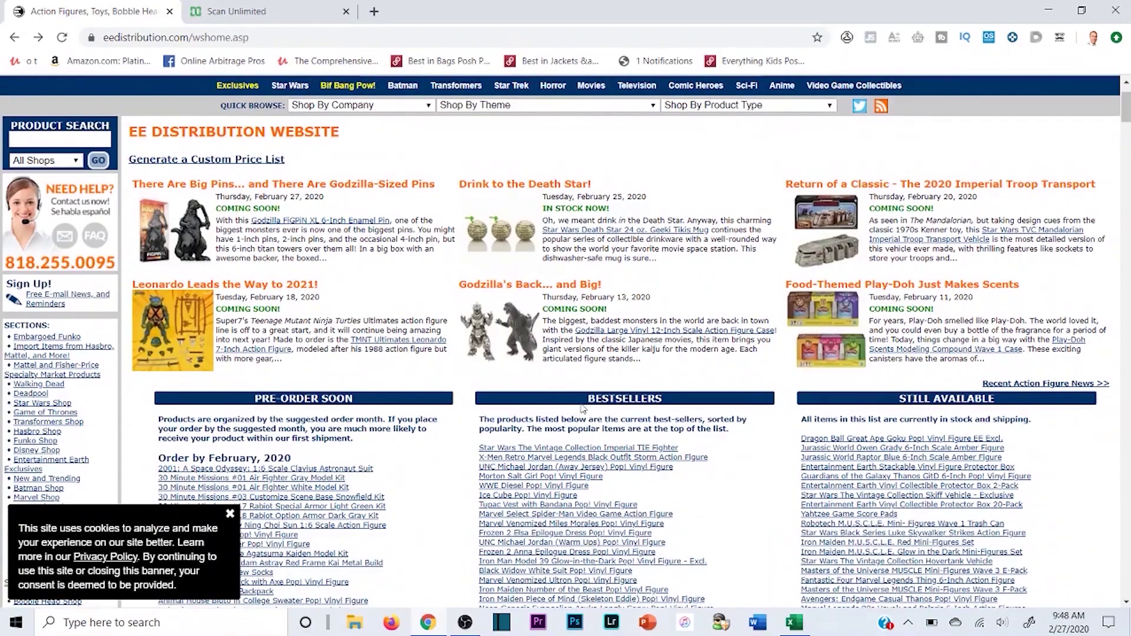
scroll(581, 393, up, 1)
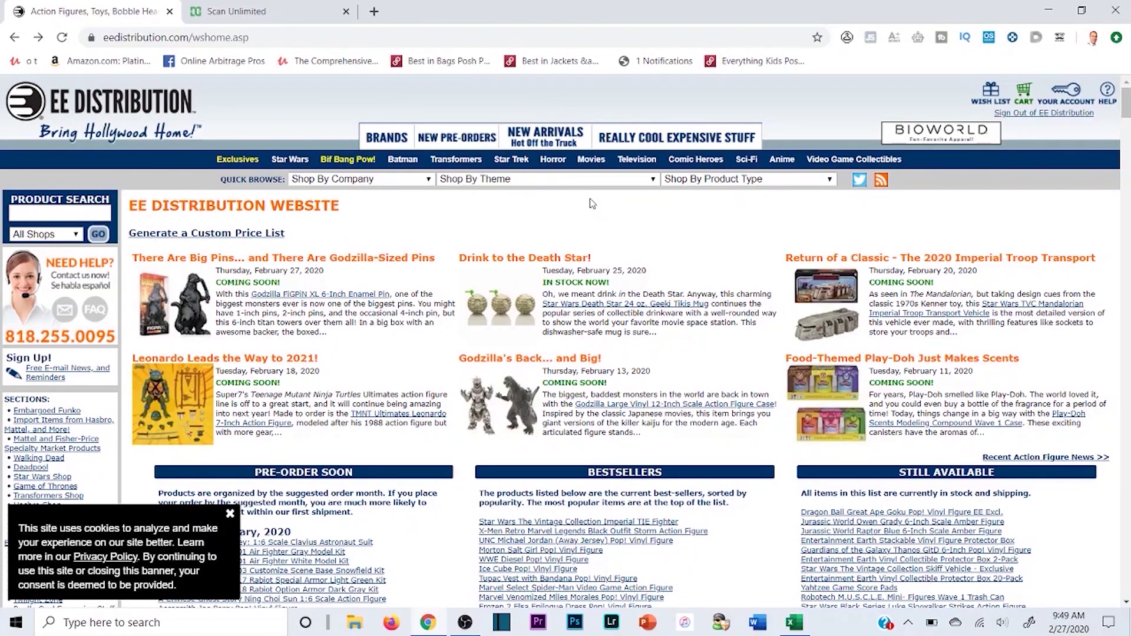
scroll(536, 265, down, 3)
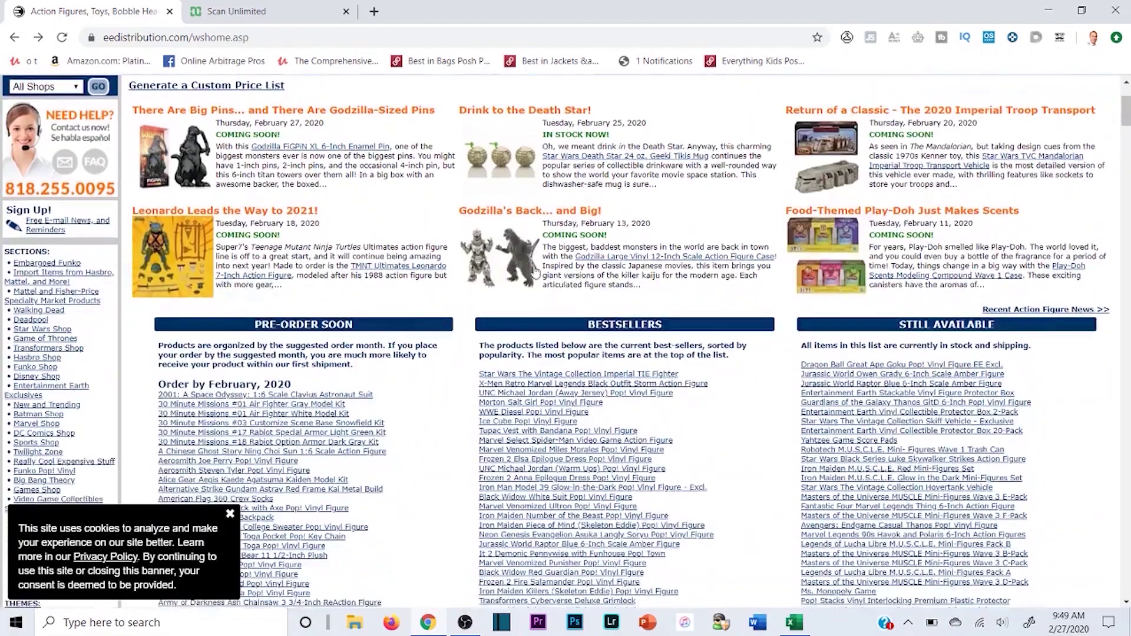
scroll(443, 319, up, 3)
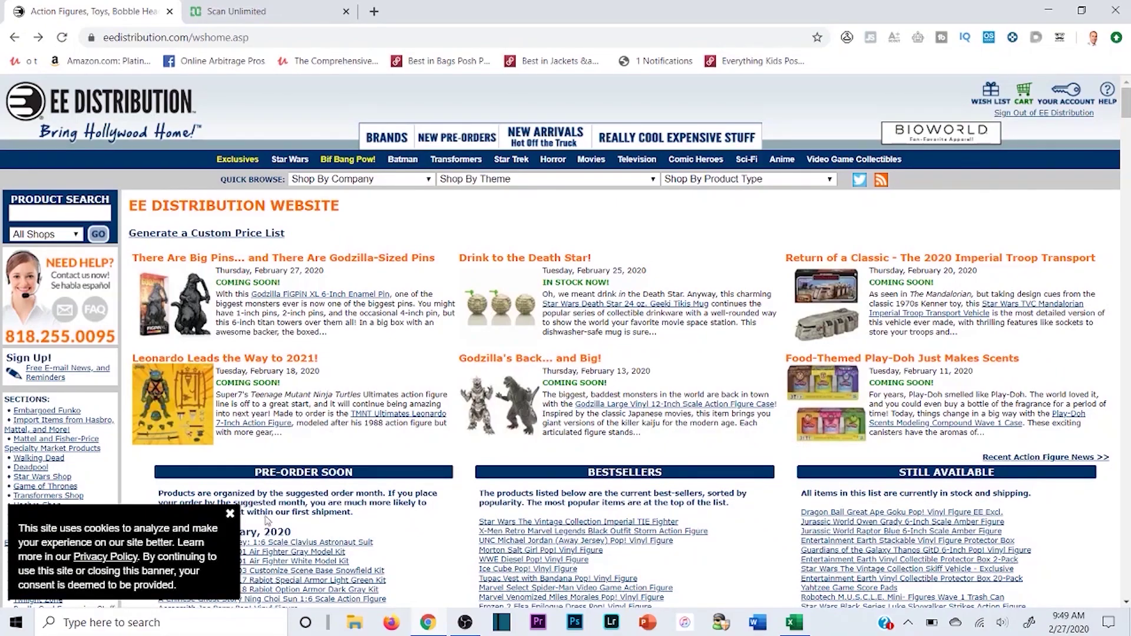
click(231, 515)
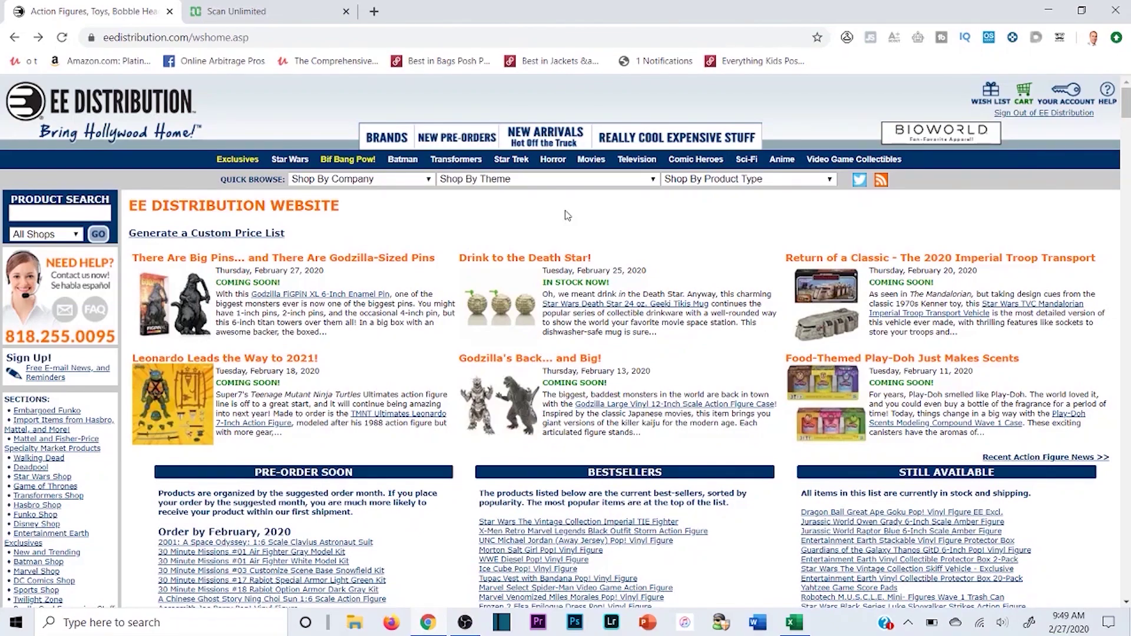
Switch to Excel and select the UPC column of the InStock Report 2.26.2020 sheet.
click(794, 622)
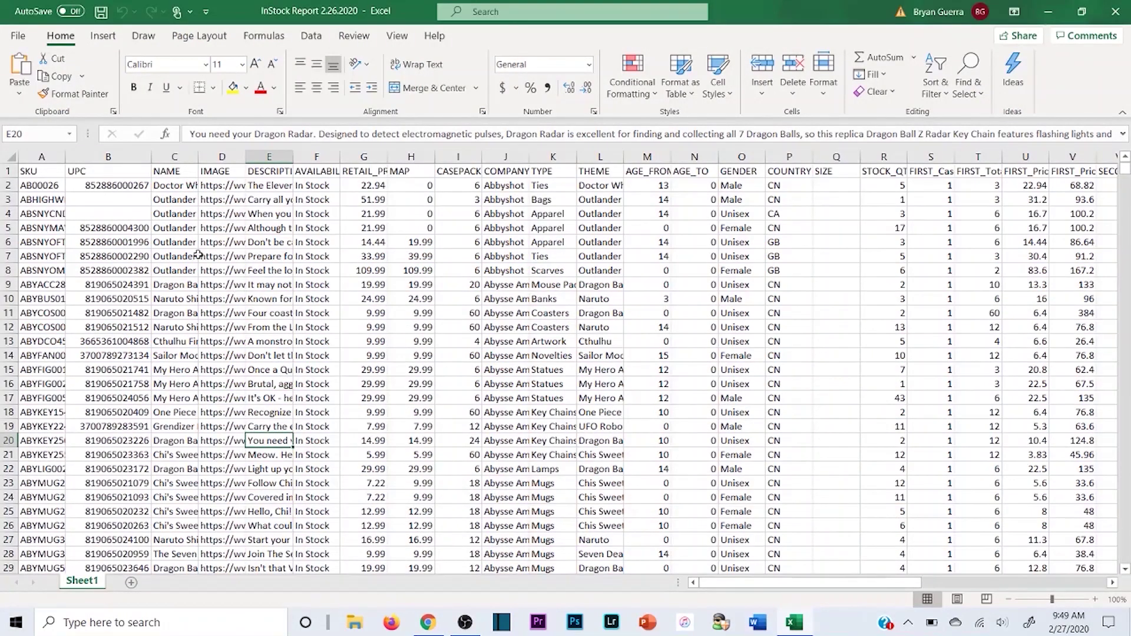
click(95, 157)
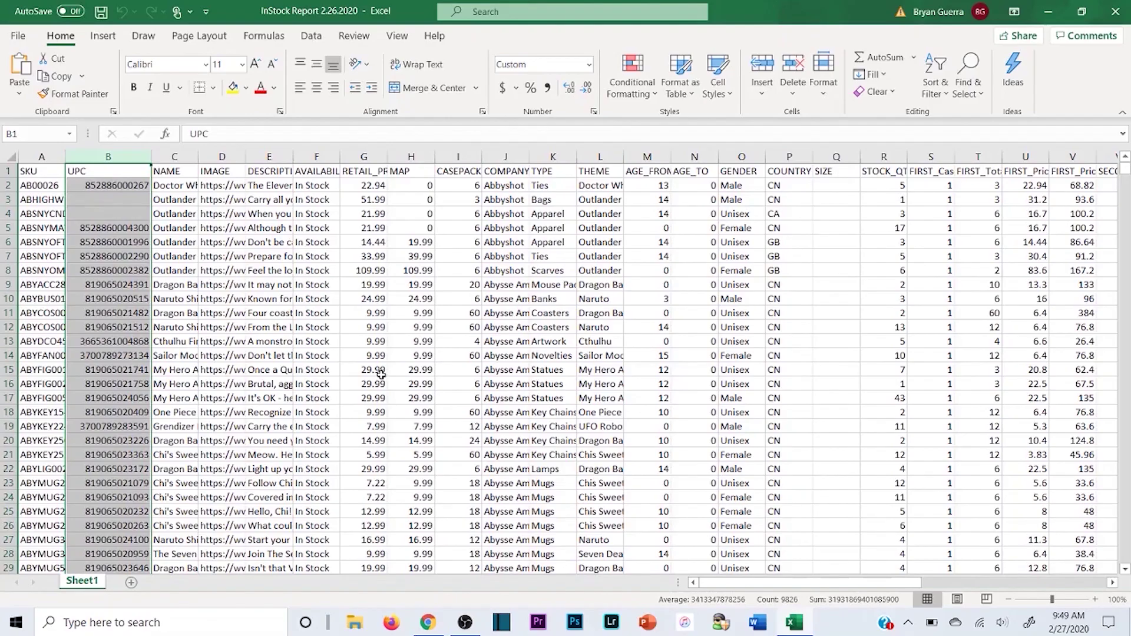
Switch to Chrome and look through the product rows of the EE 2/26 scan in Scan Unlimited.
click(429, 623)
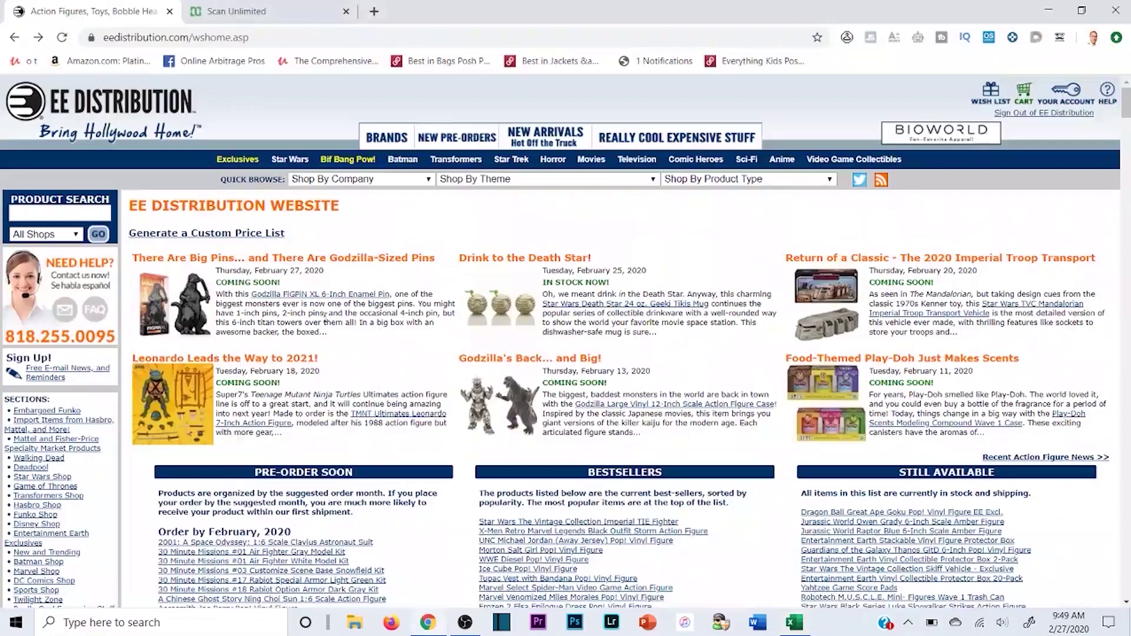
click(235, 9)
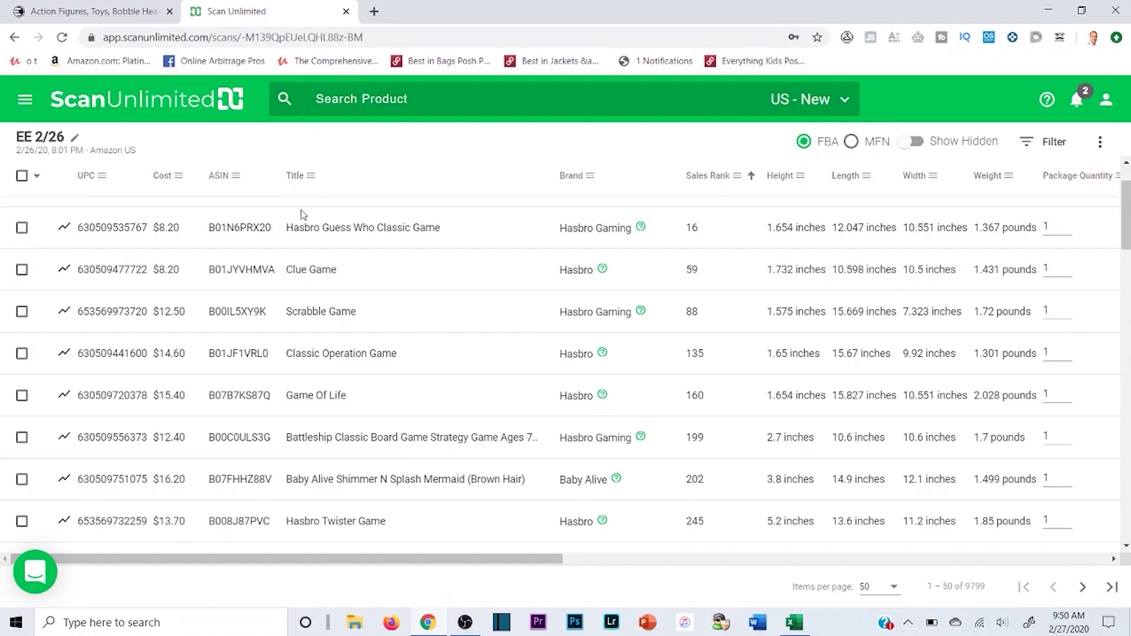
scroll(300, 396, down, 7)
scroll(306, 354, up, 7)
scroll(306, 354, up, 3)
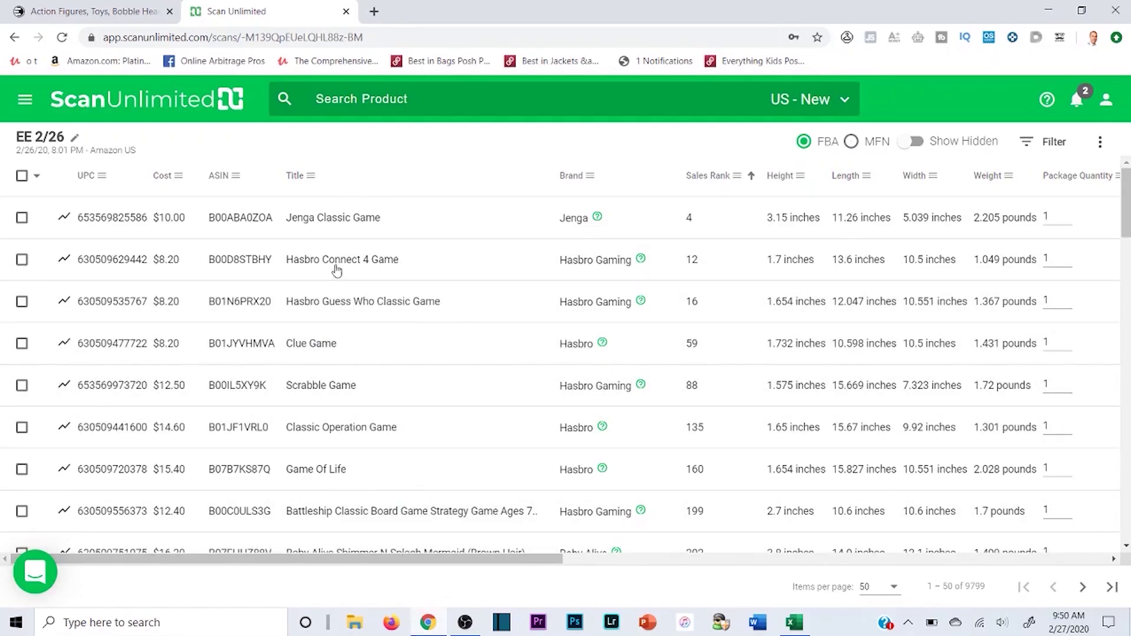
Return to the EE Distribution website and review its pre-order, bestseller and still-available lists.
click(39, 11)
scroll(420, 314, down, 3)
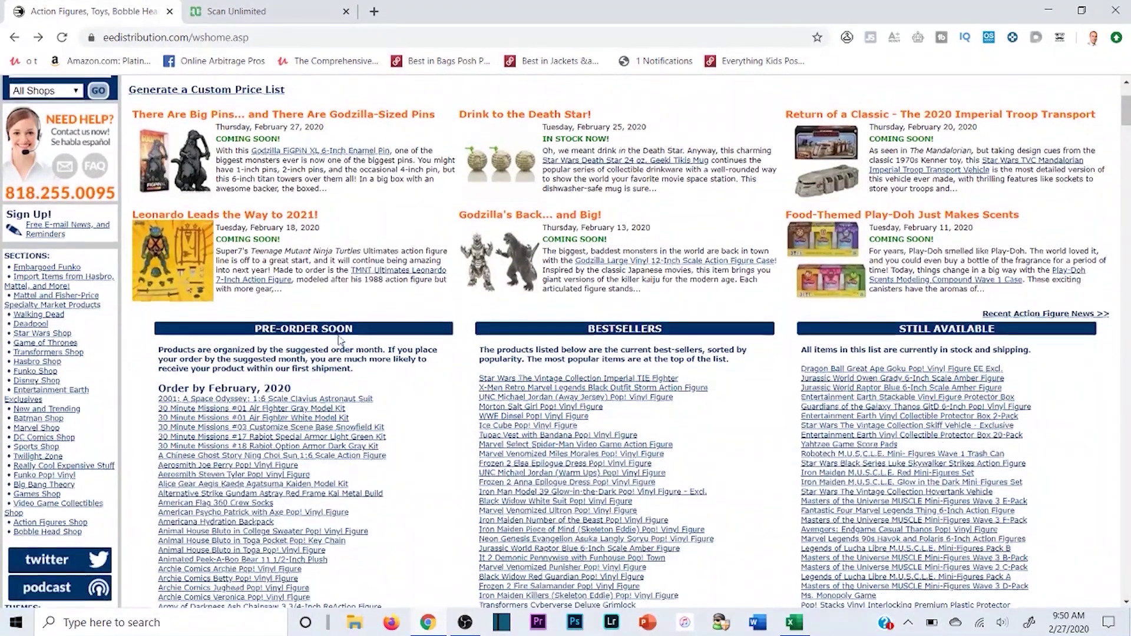
scroll(416, 327, up, 3)
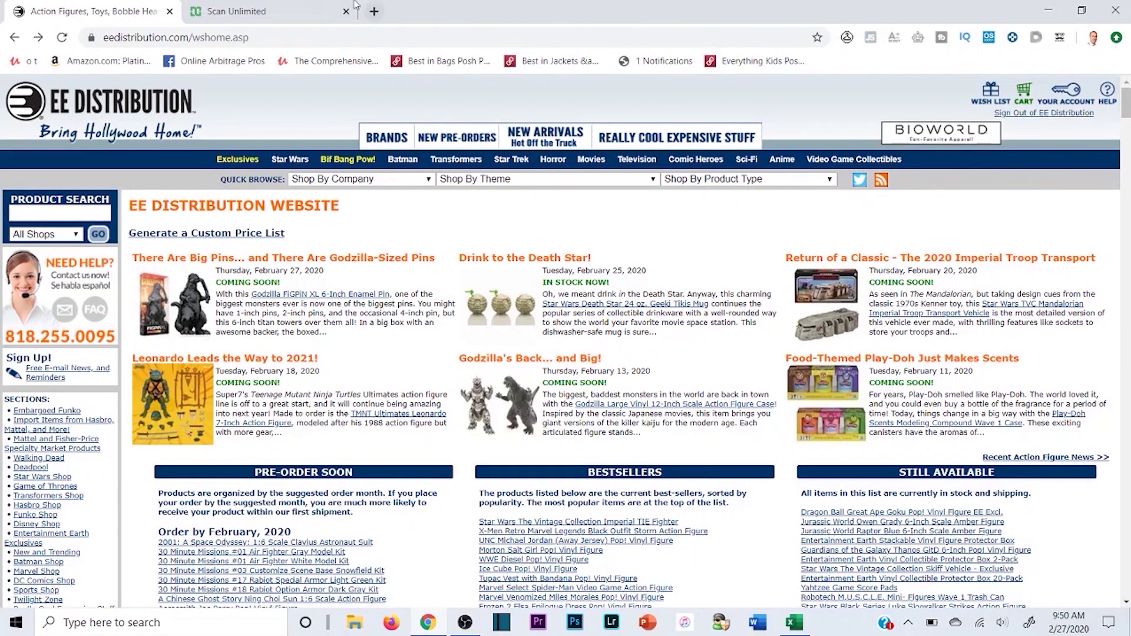
Review the EE 2/26 scan's columns in Scan Unlimited, from Net Profit and ROI back to Sales Rank, Cost and UPC.
click(304, 11)
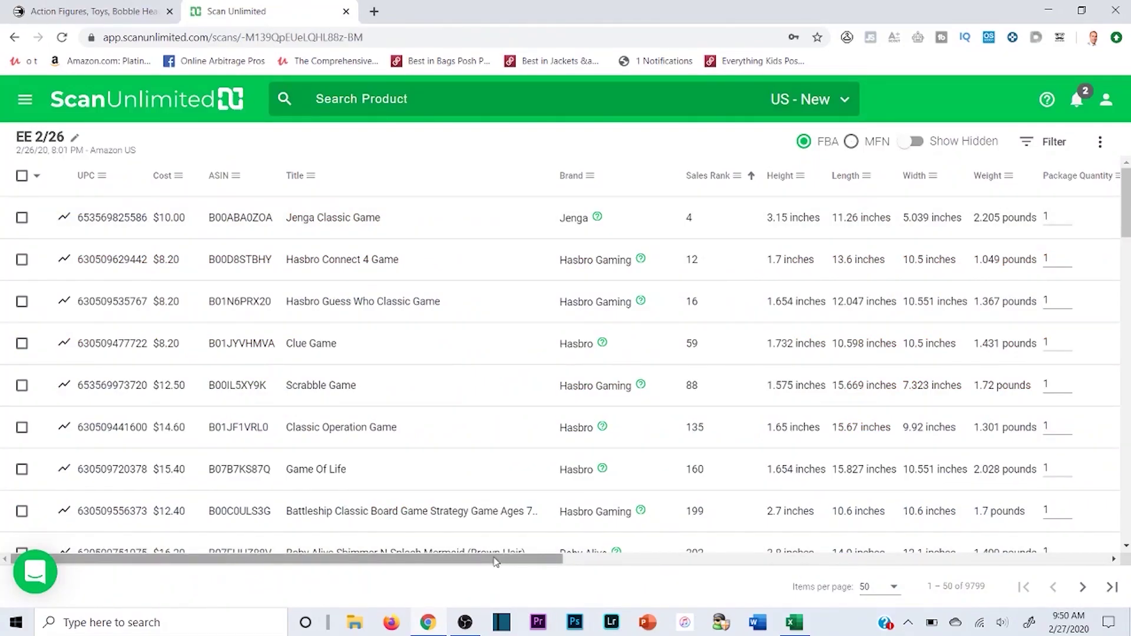
drag(493, 557, 1040, 546)
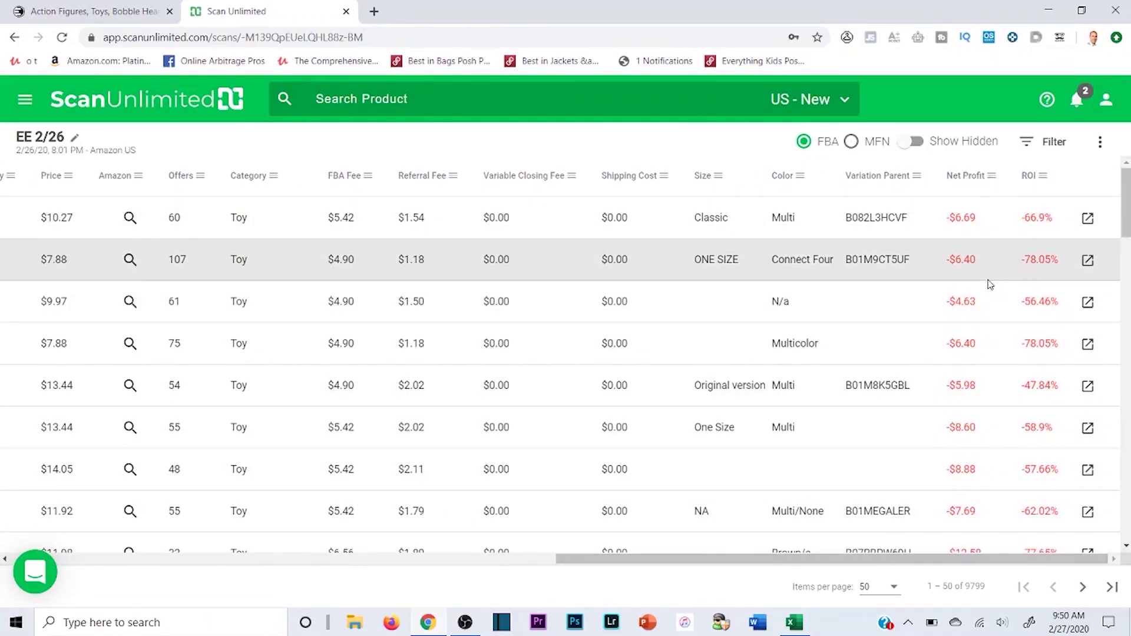
drag(809, 565, 452, 553)
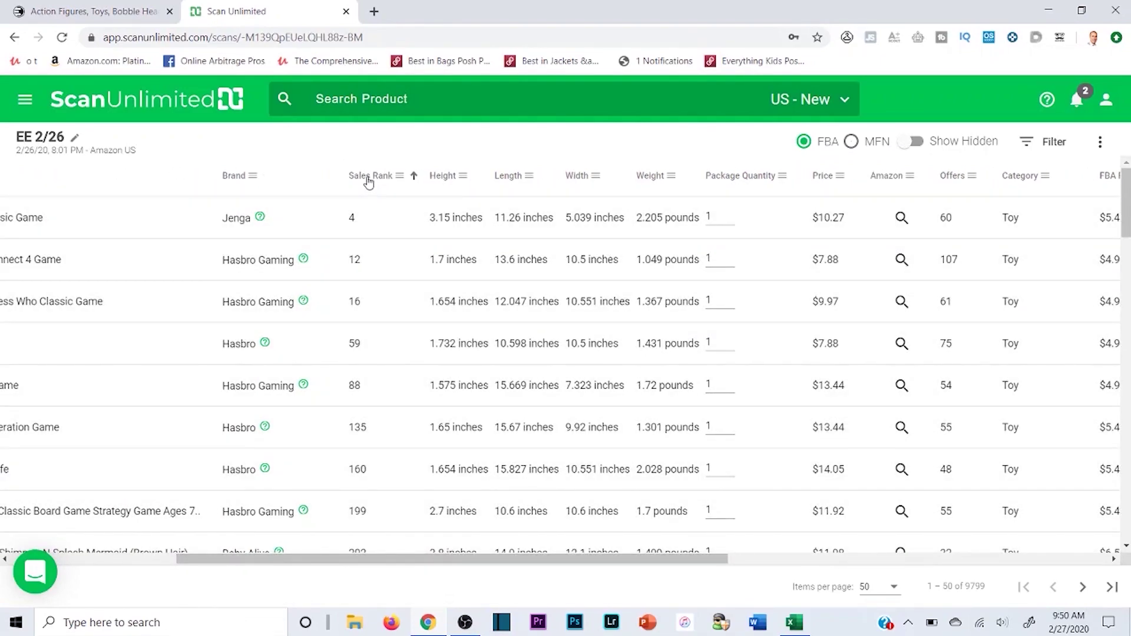
drag(453, 559, 362, 558)
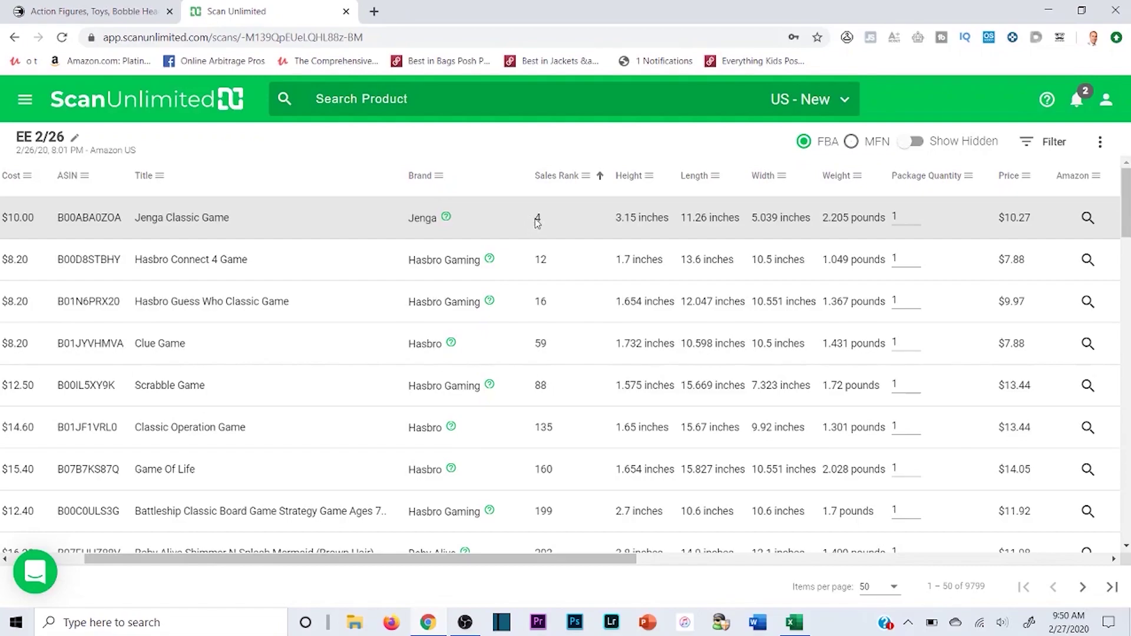
drag(480, 560, 390, 537)
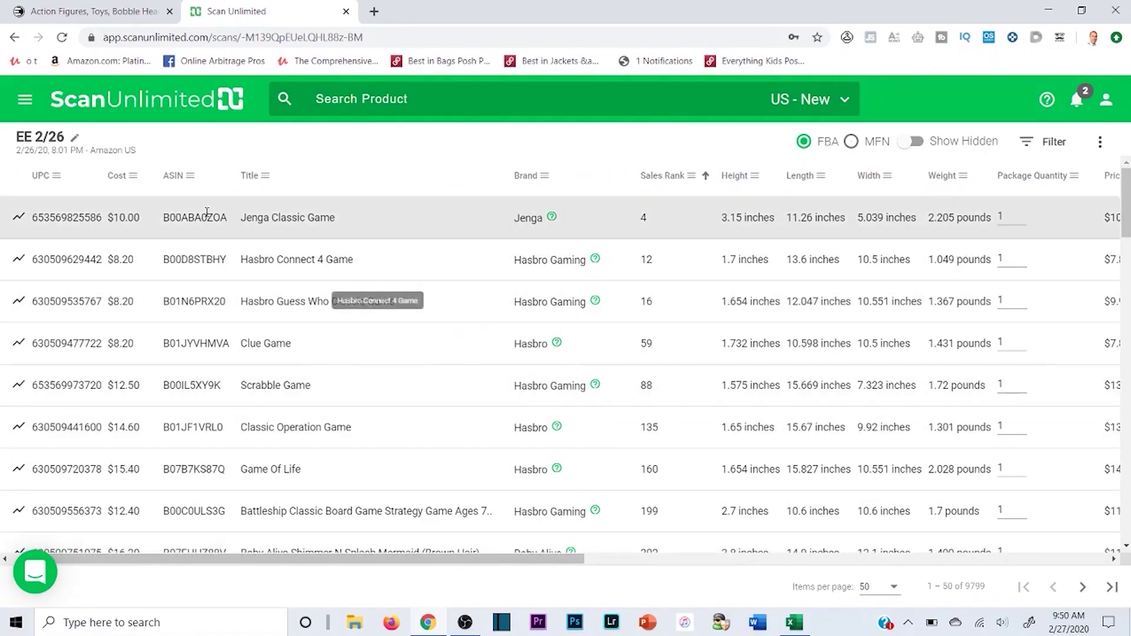
Open the Amazon listing of the Jenga Classic Game, check it against its scan row, and close the listing.
click(307, 219)
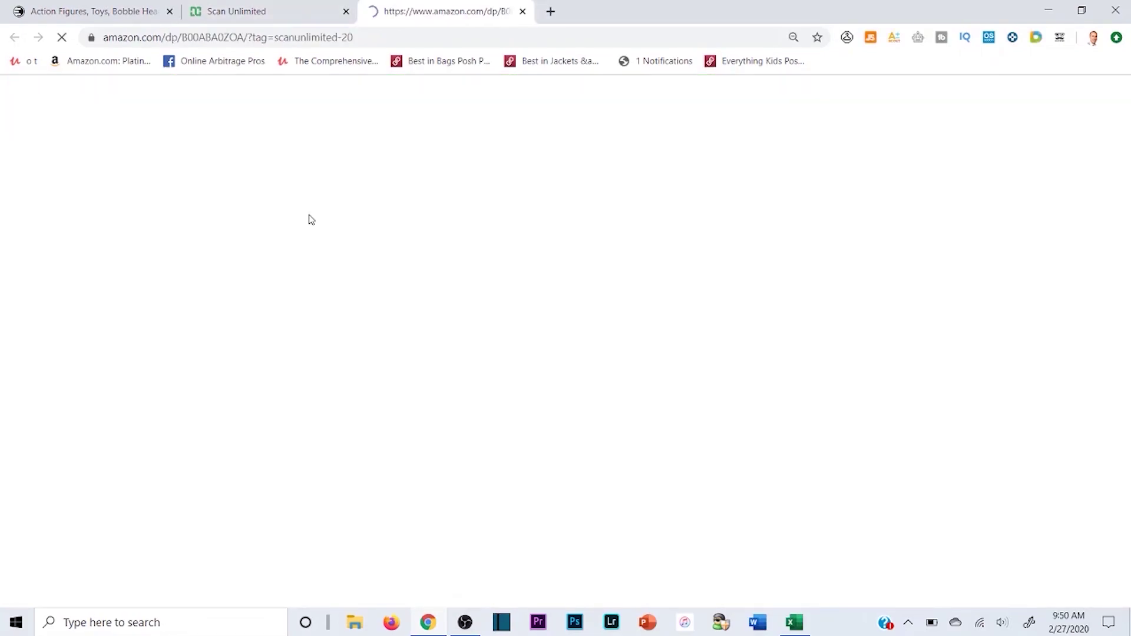
click(303, 12)
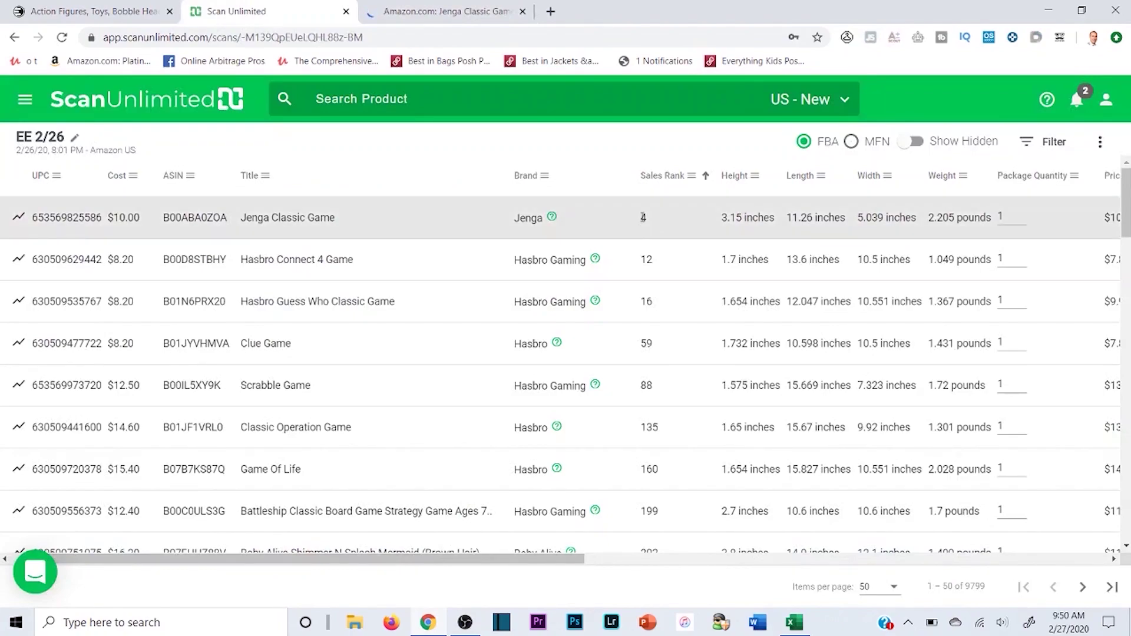
click(401, 11)
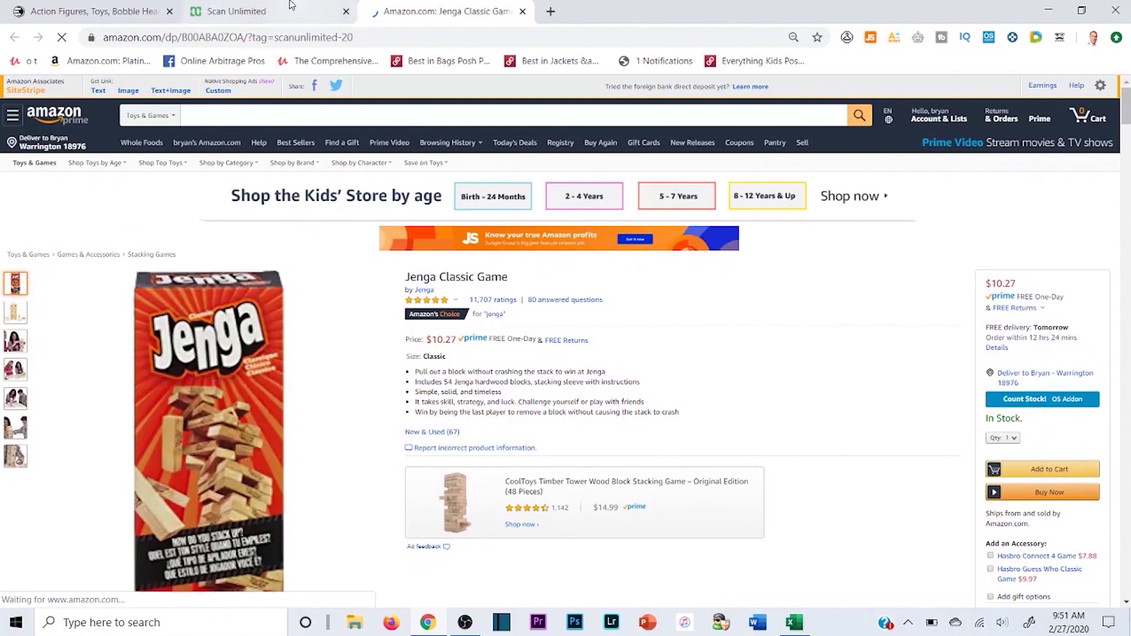
key(ctrl+w)
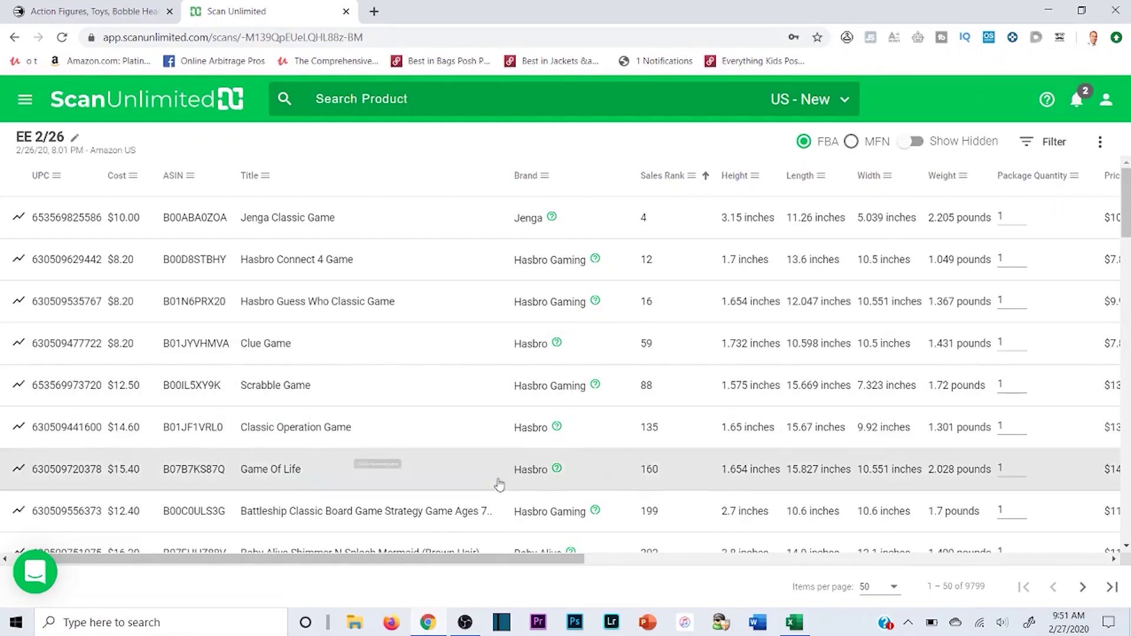
Examine the Jenga Classic Game row's price, offers, fees, net profit and ROI alongside its sales rank.
drag(480, 560, 1049, 531)
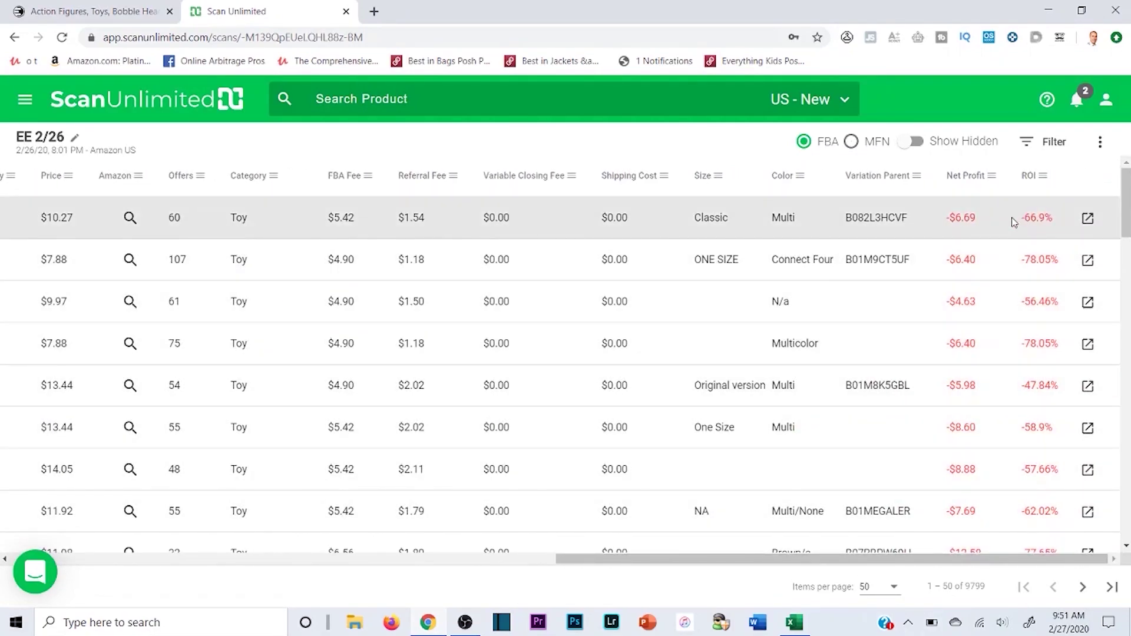
drag(1019, 218, 1060, 219)
click(981, 220)
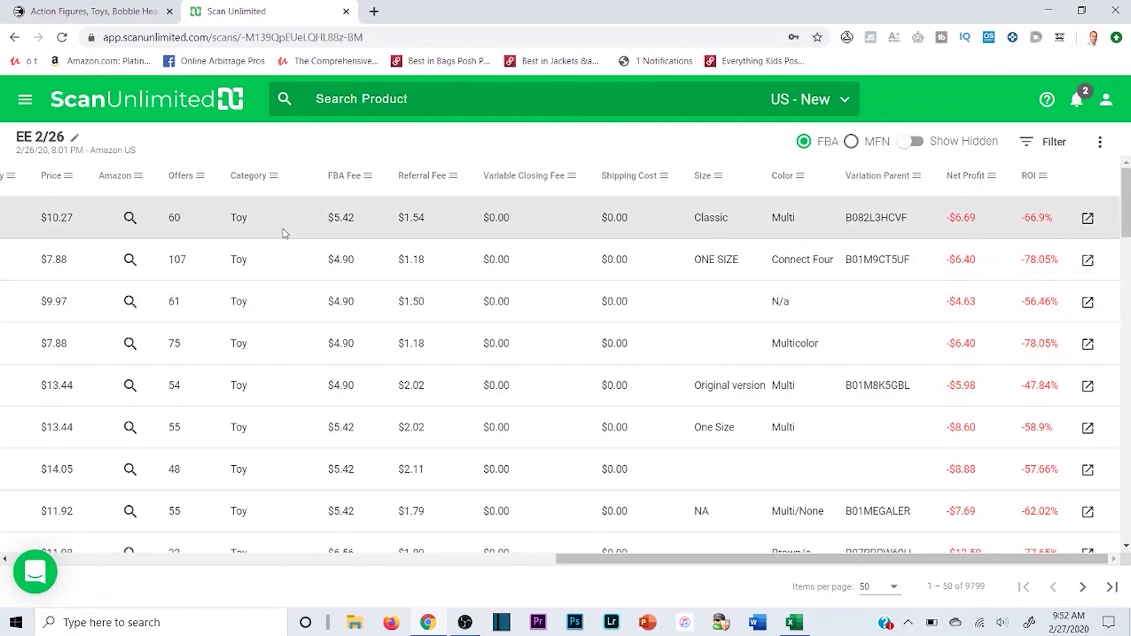
mouse_move(612, 565)
mouse_down()
mouse_move(429, 569)
mouse_move(609, 574)
mouse_up()
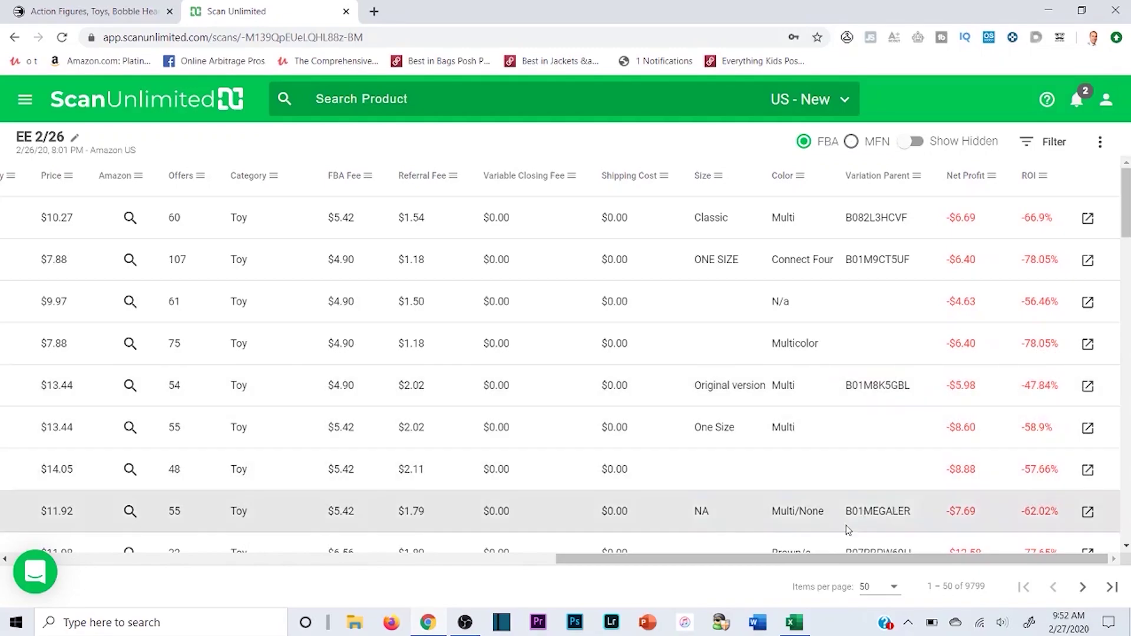
drag(786, 570, 523, 568)
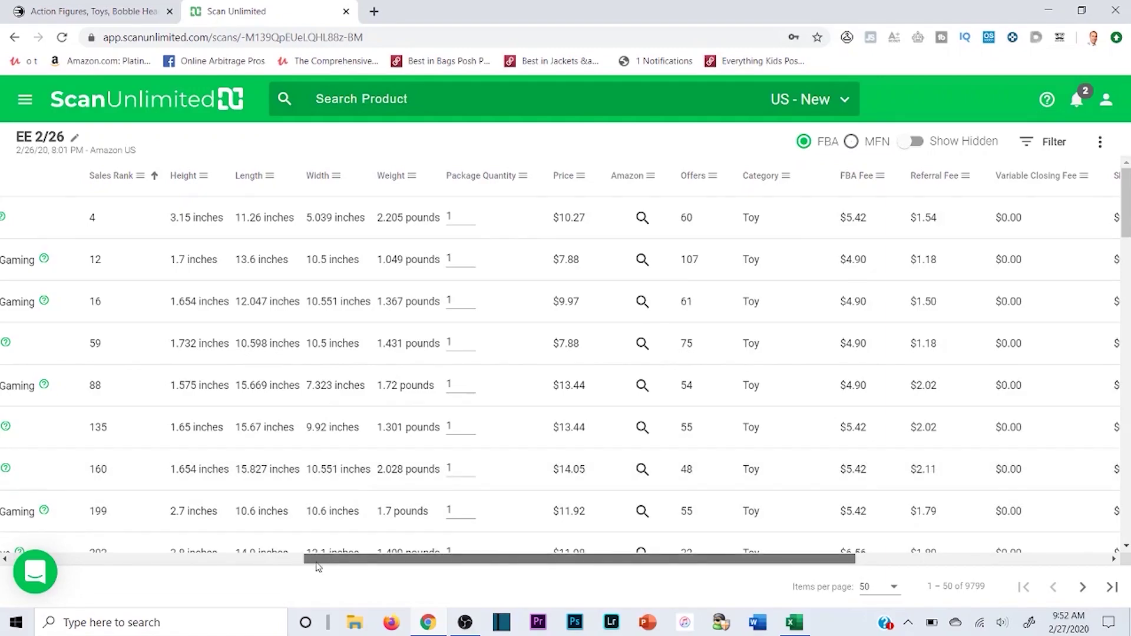
scroll(200, 345, left, 2)
drag(287, 558, 588, 558)
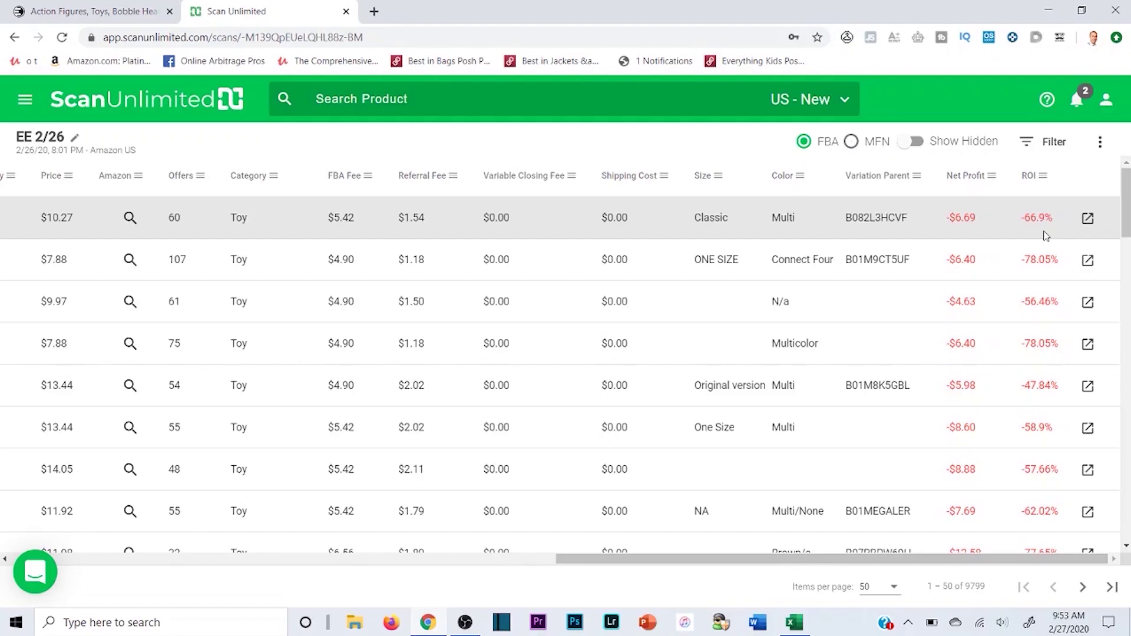
drag(762, 560, 590, 560)
drag(511, 558, 255, 558)
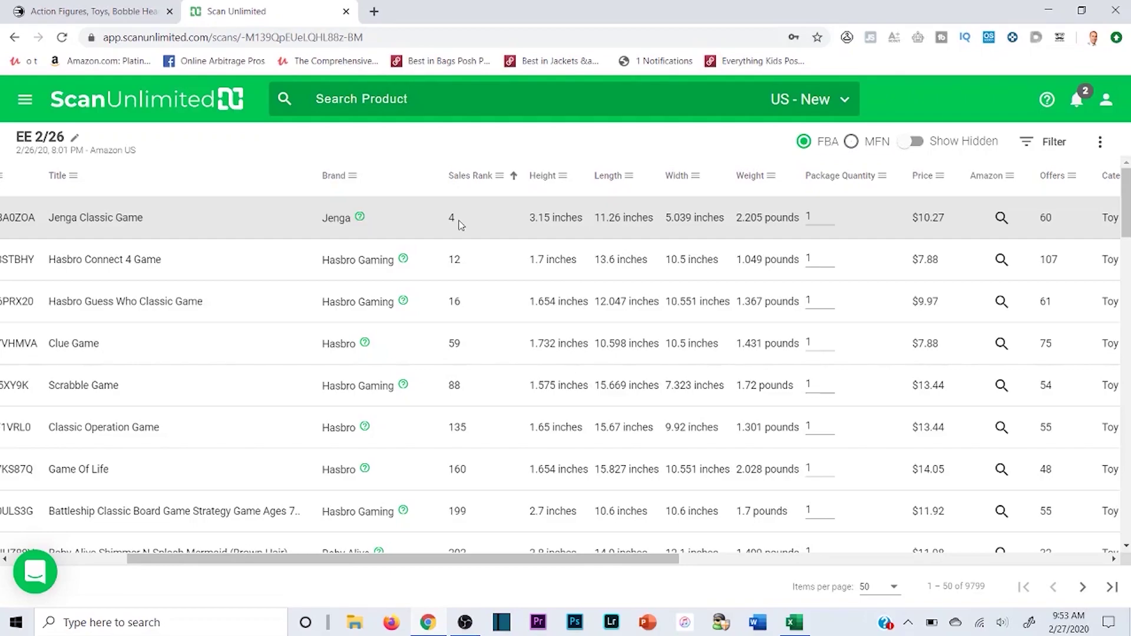
drag(501, 560, 872, 560)
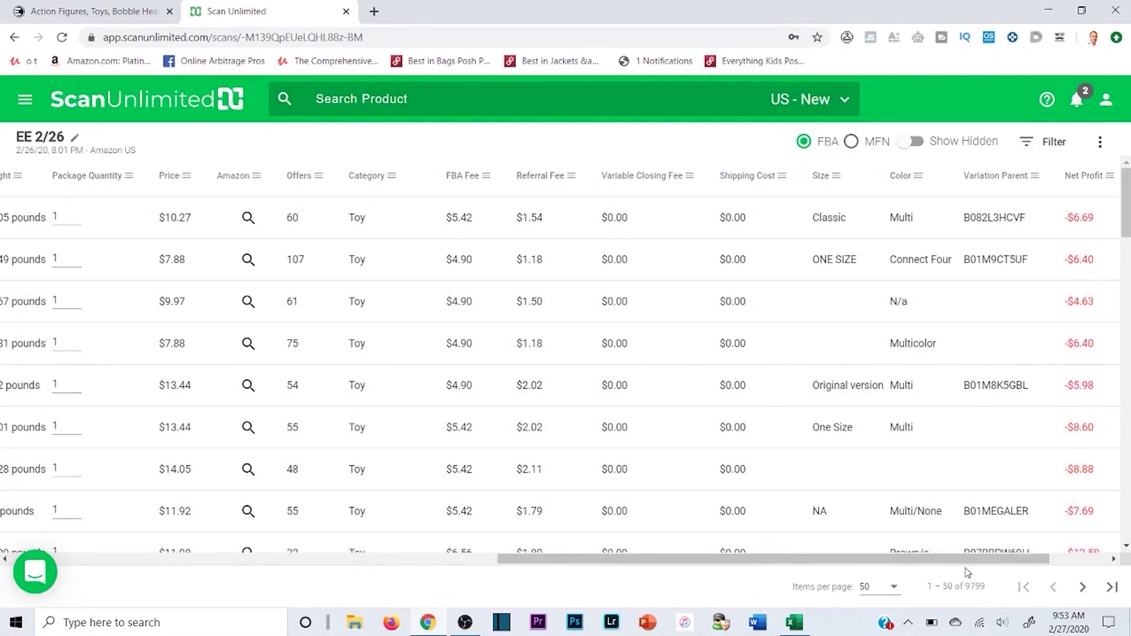
drag(964, 564, 657, 565)
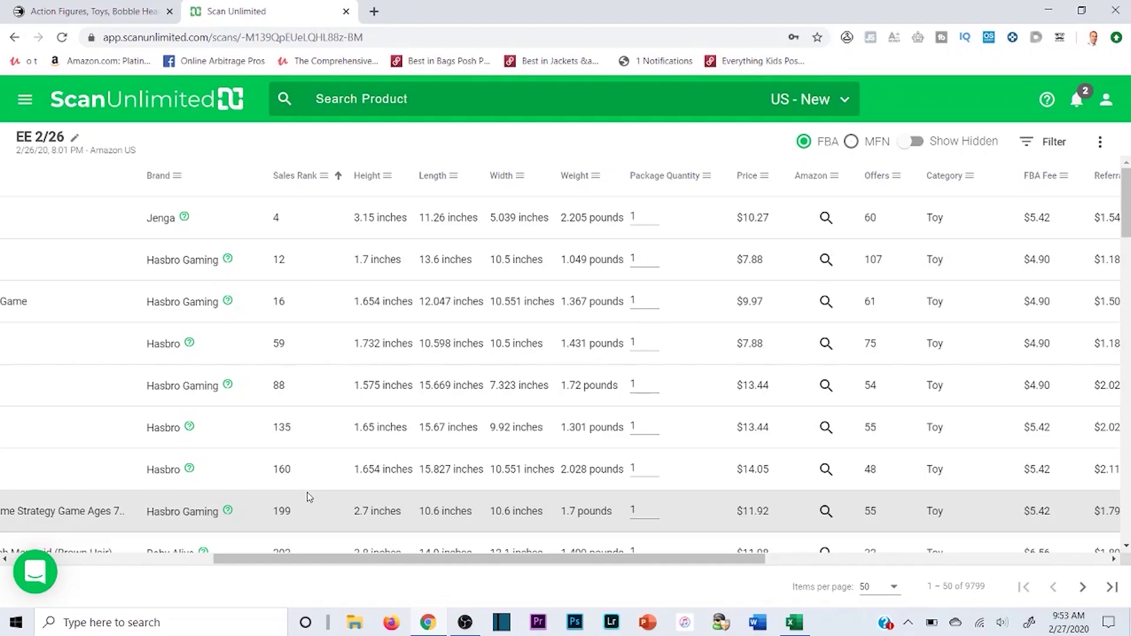
Set the EE 2/26 scan results to show 100 items per page.
drag(393, 560, 795, 551)
scroll(1035, 373, down, 6)
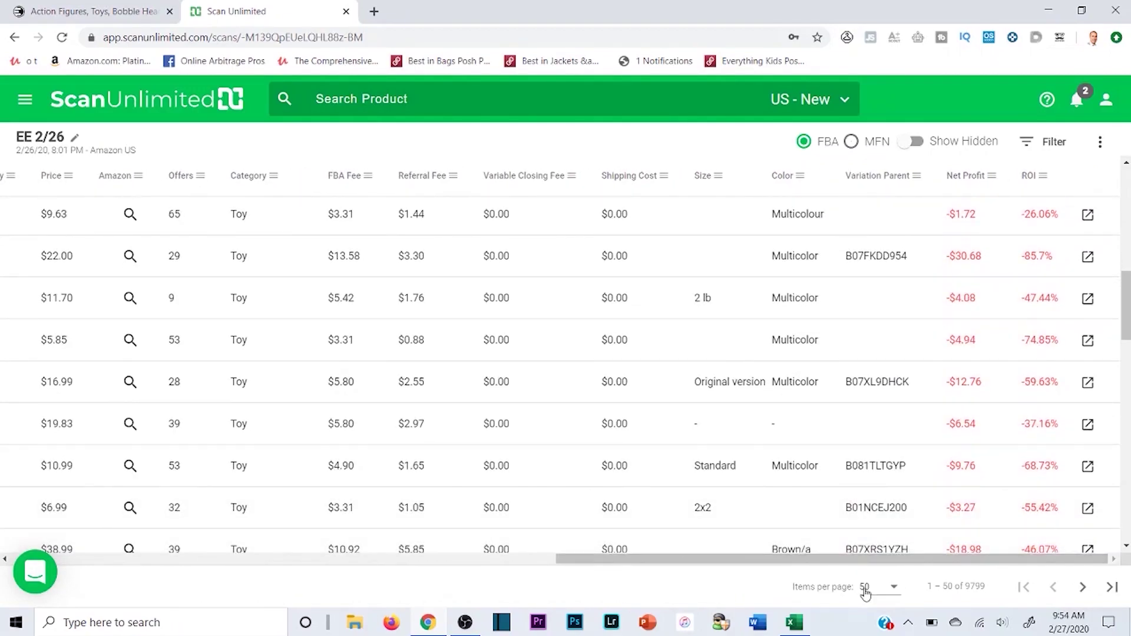
click(870, 588)
click(879, 576)
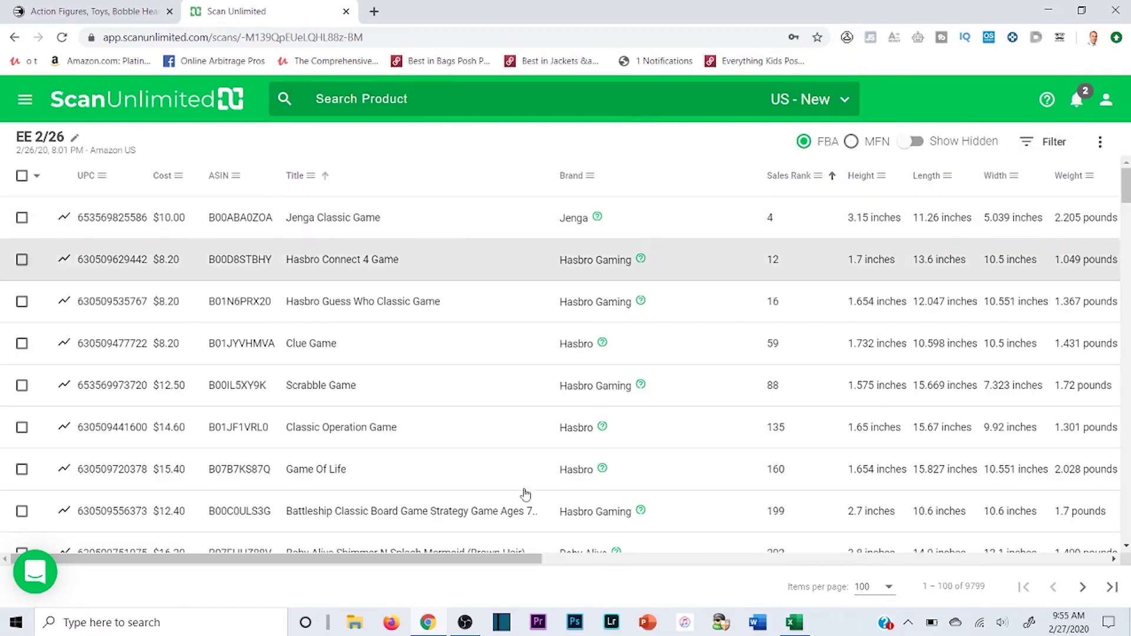
Look down the Net Profit and ROI columns of the expanded scan results.
drag(513, 560, 727, 558)
drag(340, 561, 698, 559)
scroll(1023, 318, down, 5)
scroll(1010, 315, down, 14)
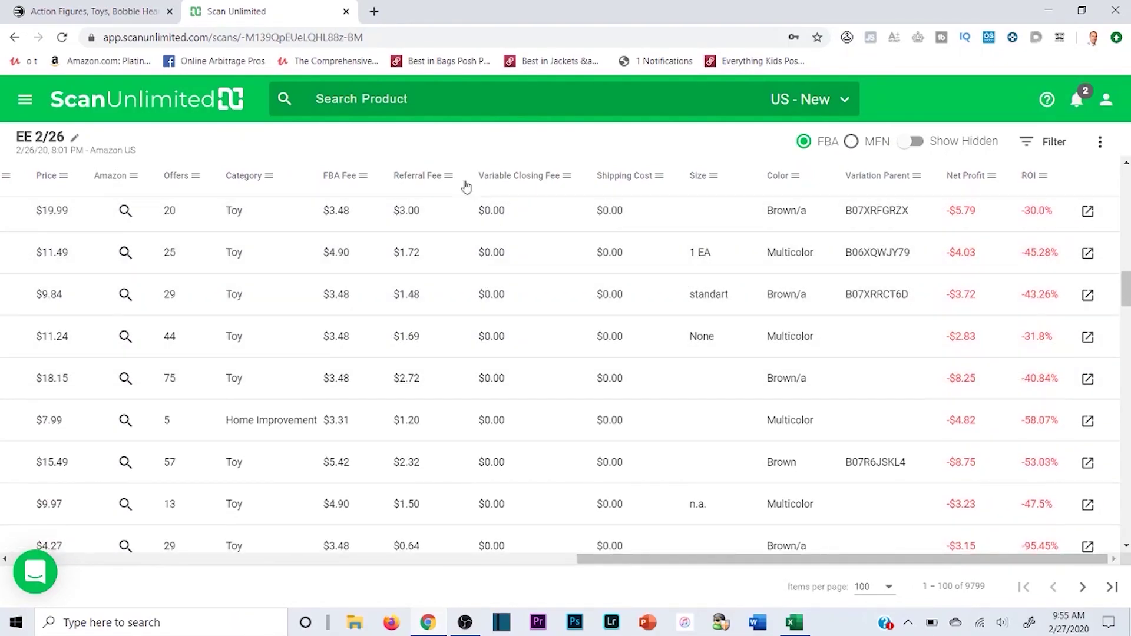
Check the EE Distribution site briefly and look down the Net Profit and ROI columns of the first 100 scan results.
click(127, 10)
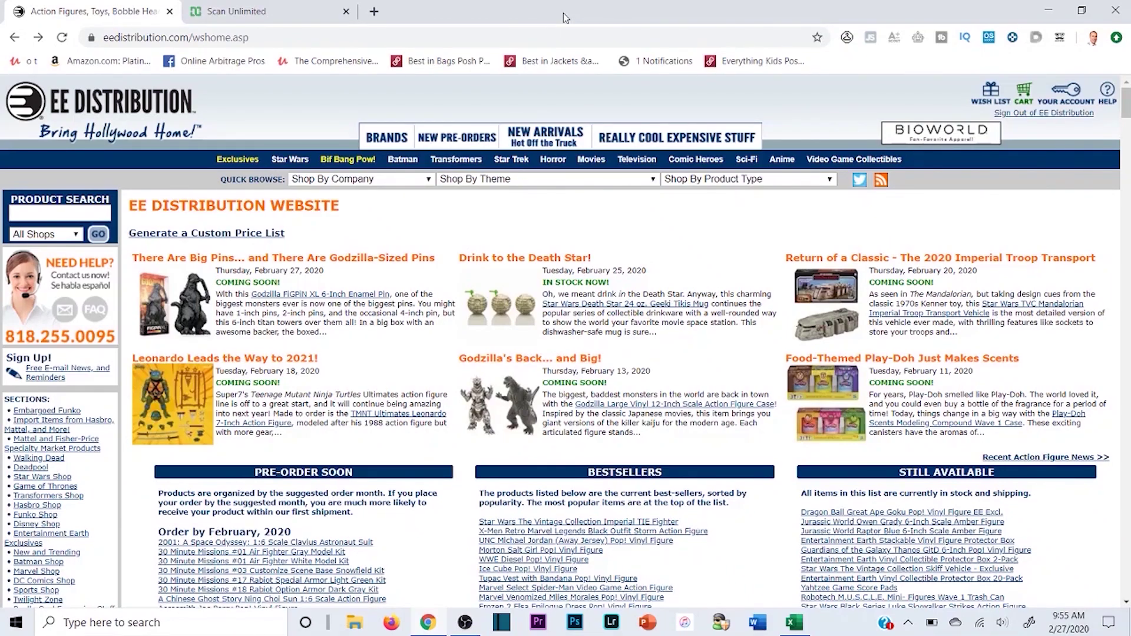
click(264, 4)
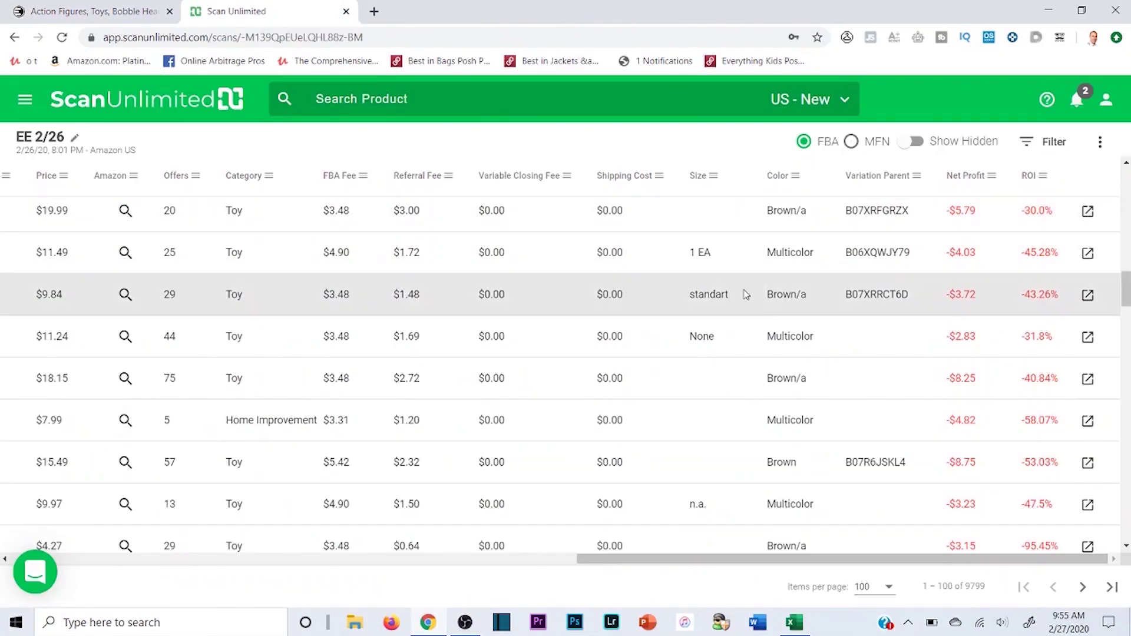
scroll(849, 434, down, 5)
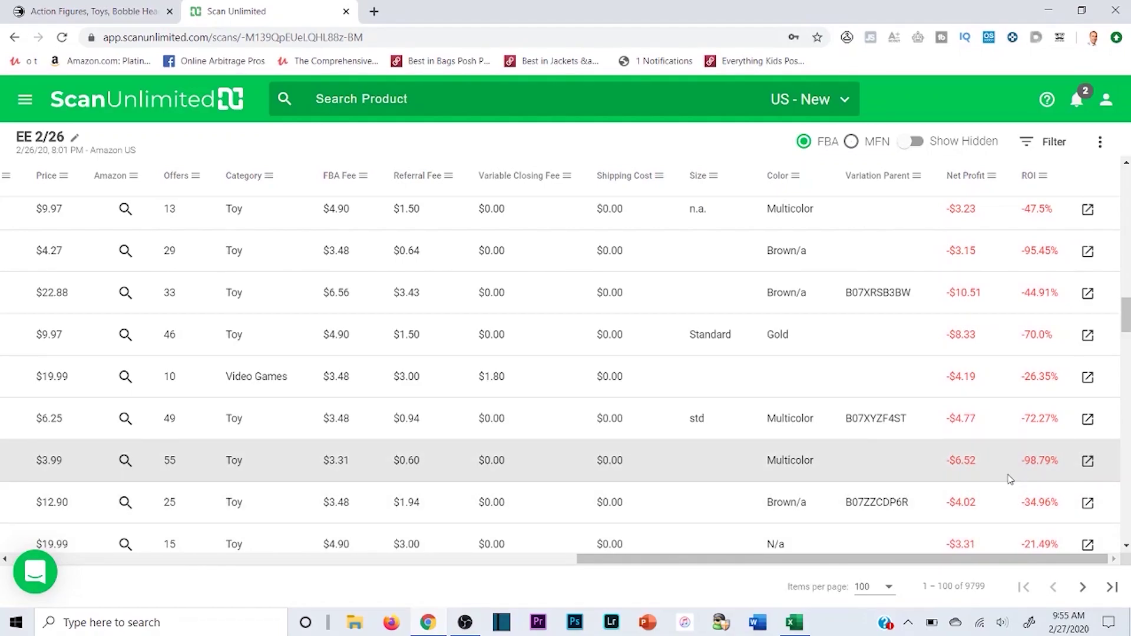
scroll(1014, 475, down, 8)
scroll(984, 461, down, 20)
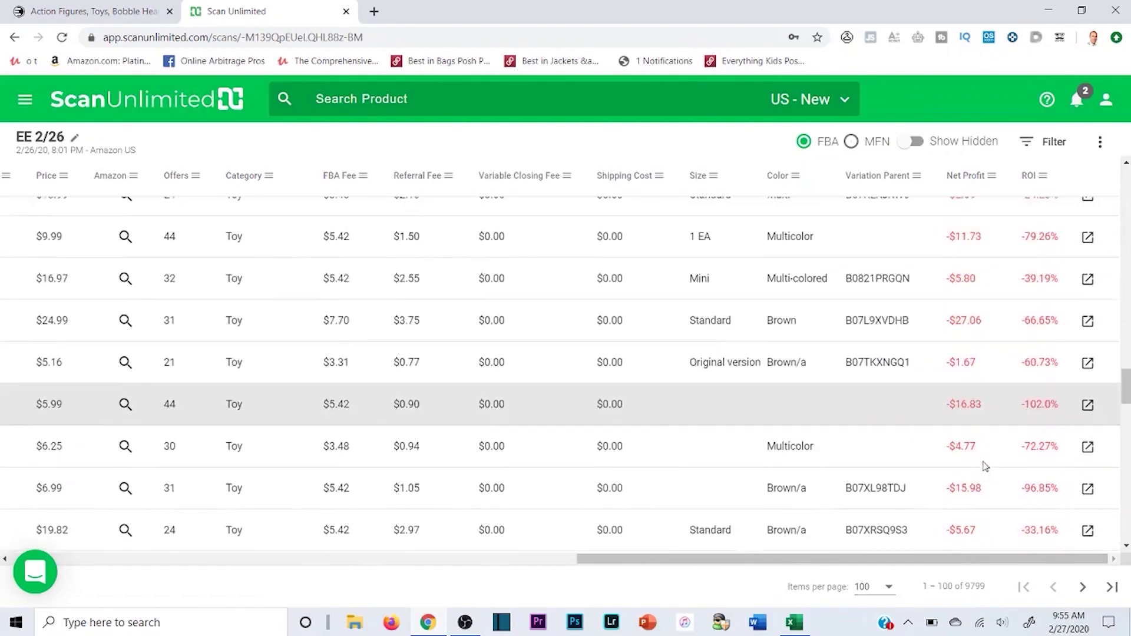
scroll(1002, 456, down, 7)
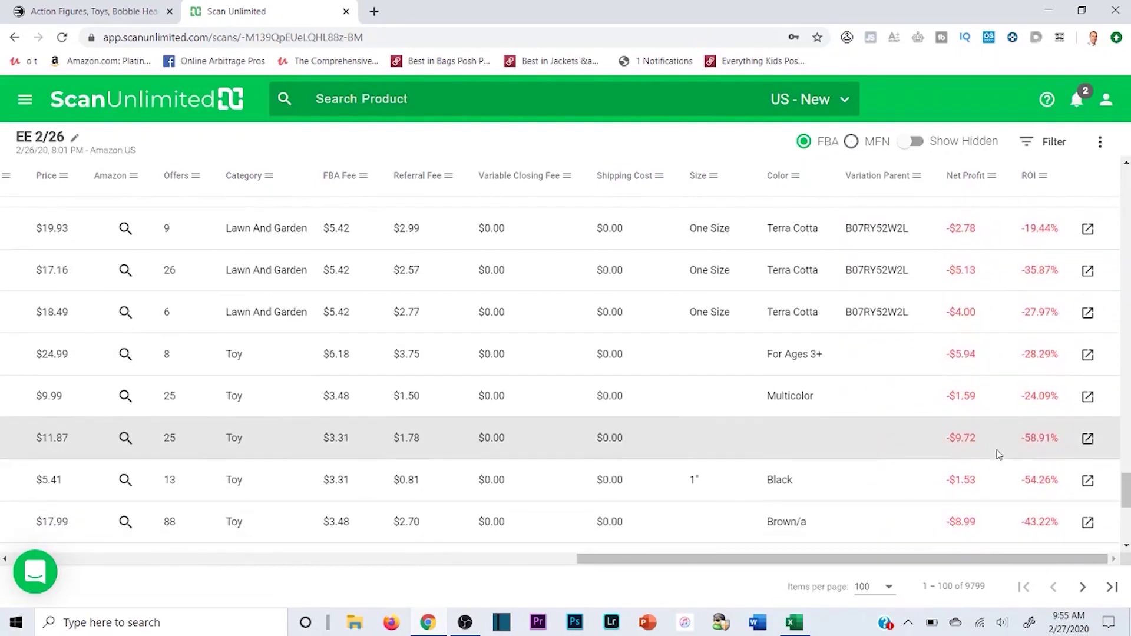
Examine the net profit and ROI of the blue 12-count Office Product row.
scroll(990, 412, up, 2)
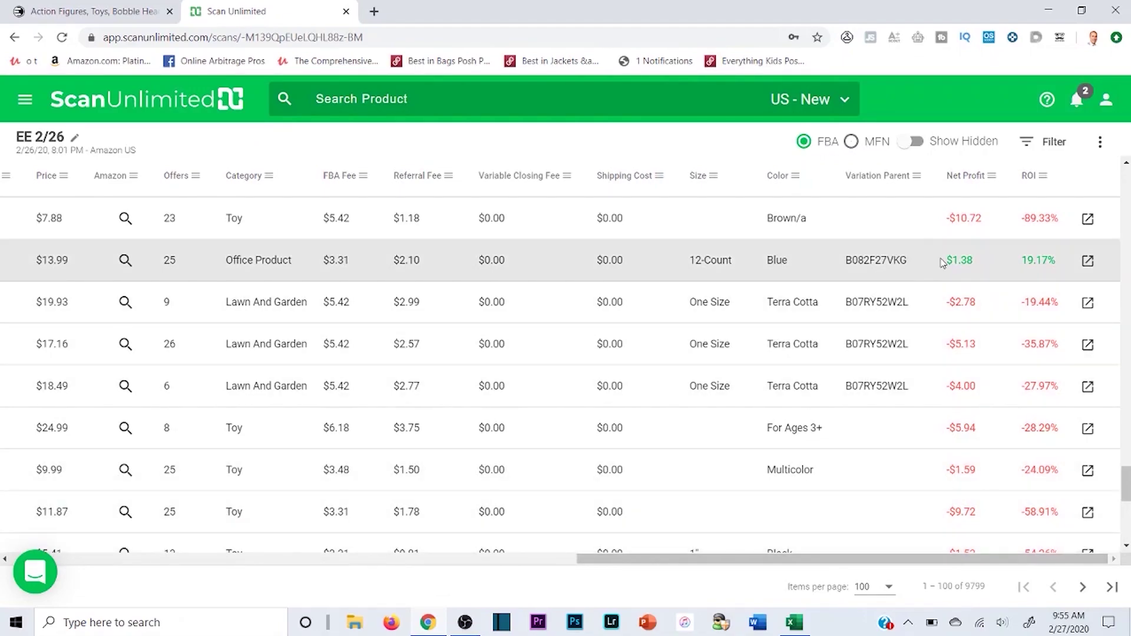
drag(947, 259, 972, 260)
click(982, 263)
drag(942, 266, 978, 263)
click(986, 260)
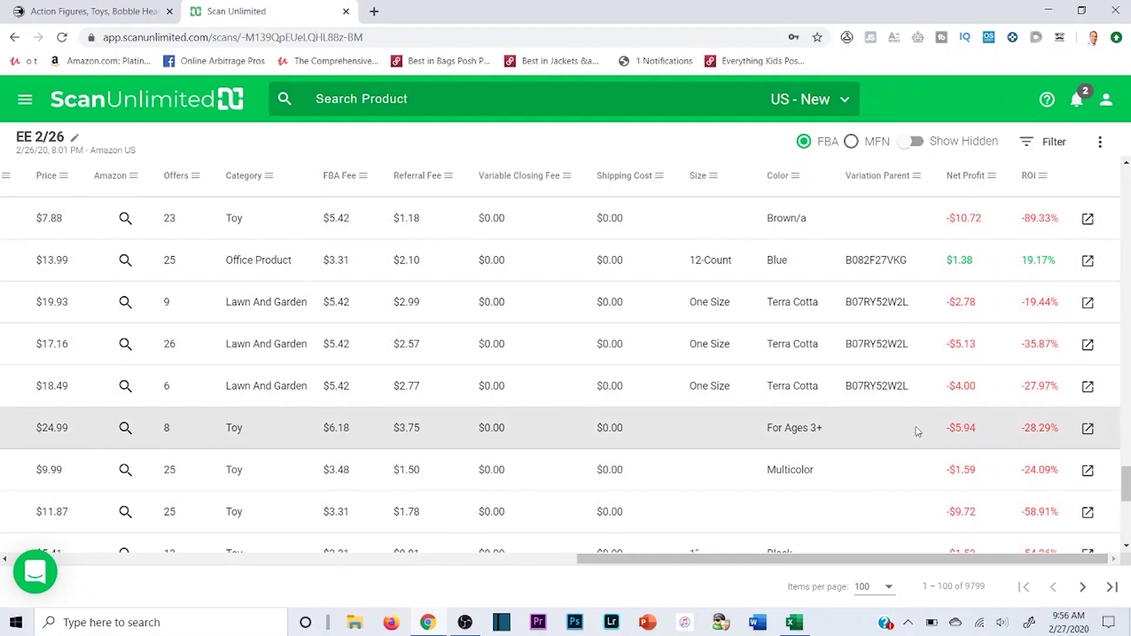
Advance the scan to results 101–200 and check their Net Profit and ROI columns for profitable items.
scroll(912, 425, down, 8)
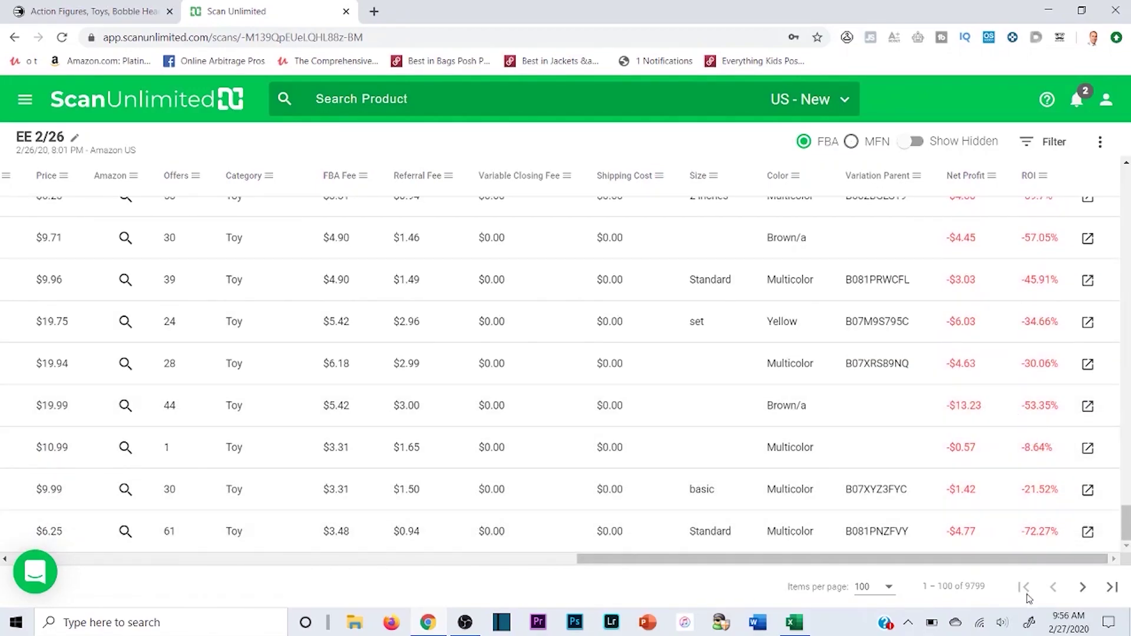
click(1082, 589)
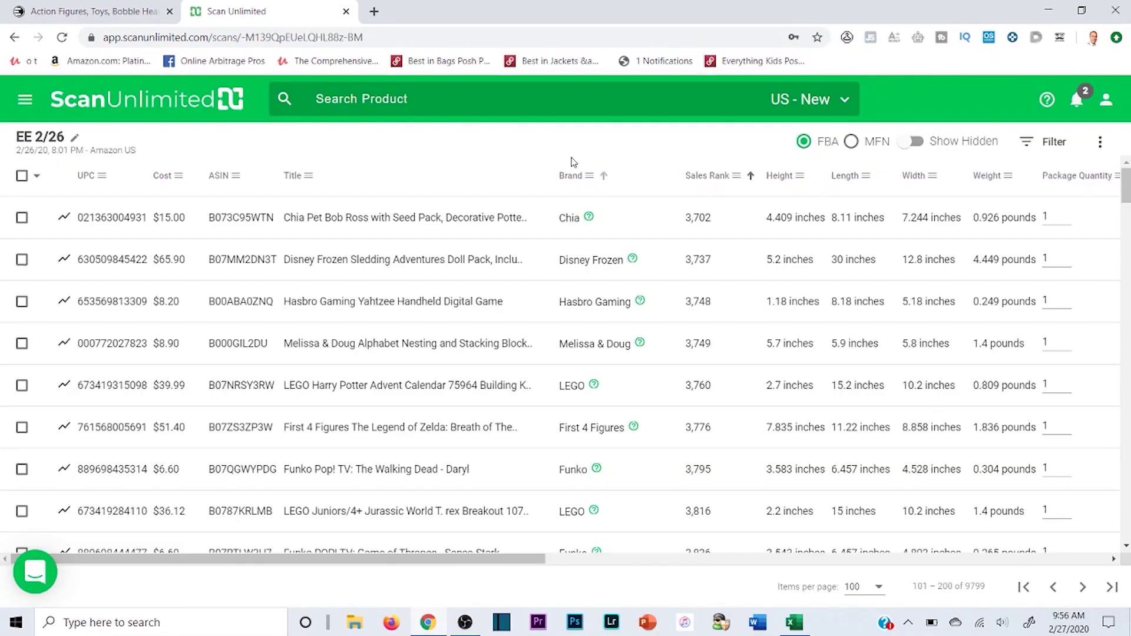
drag(460, 558, 1015, 542)
scroll(1016, 353, down, 2)
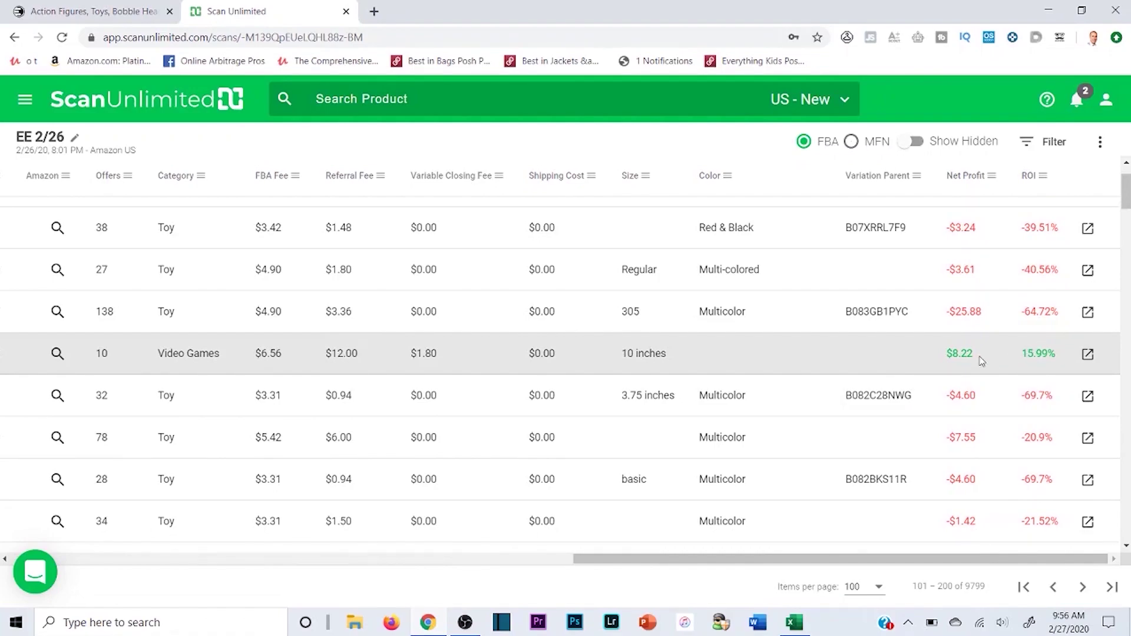
drag(886, 561, 935, 525)
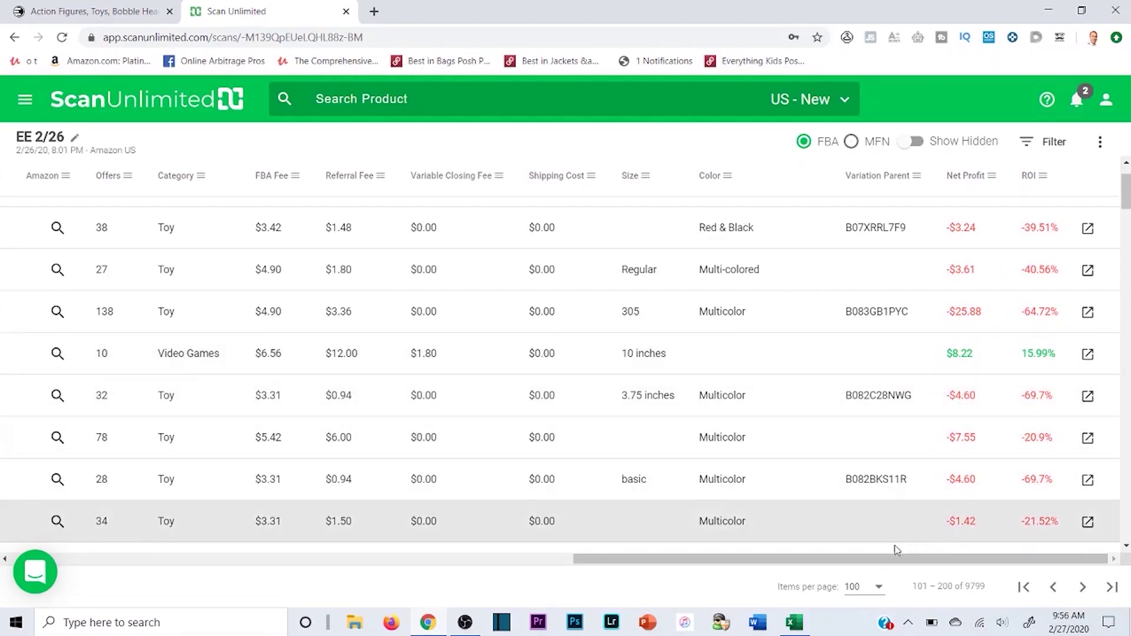
Check the cost of the First 4 Figures Legend of Zelda row, open its Amazon listing, and return to the scan.
drag(885, 560, 121, 569)
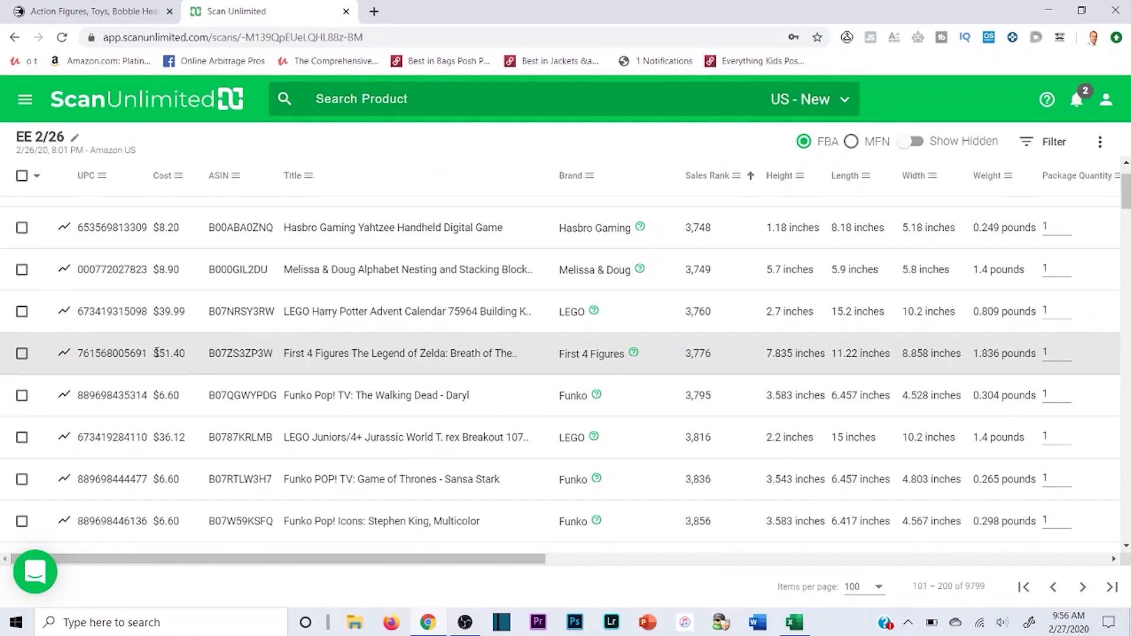
drag(153, 354, 192, 356)
click(189, 356)
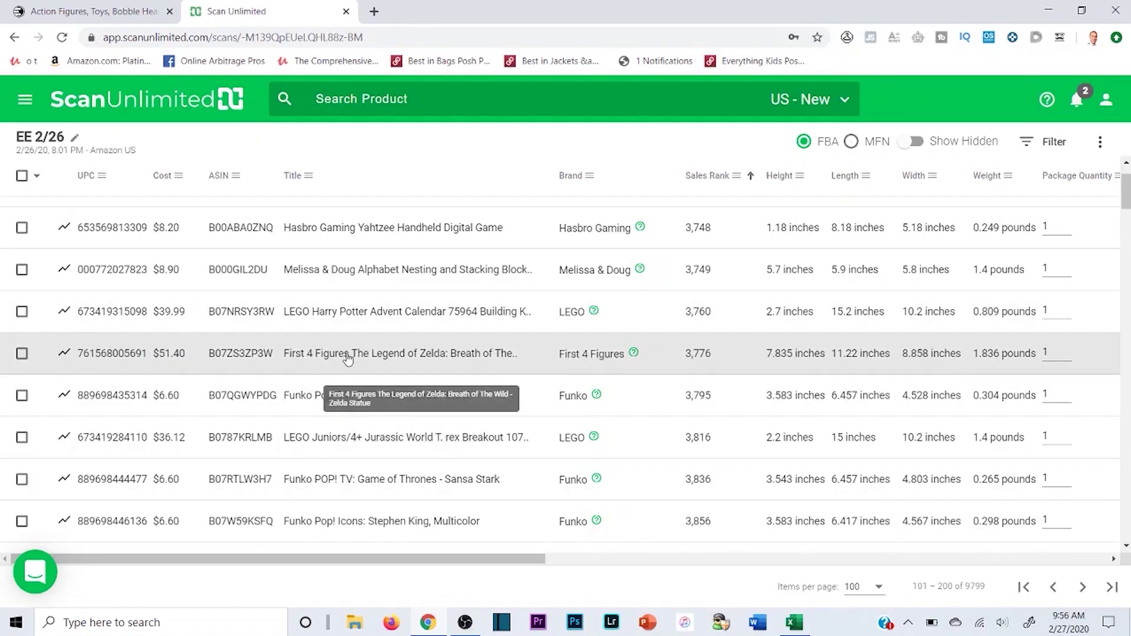
click(341, 355)
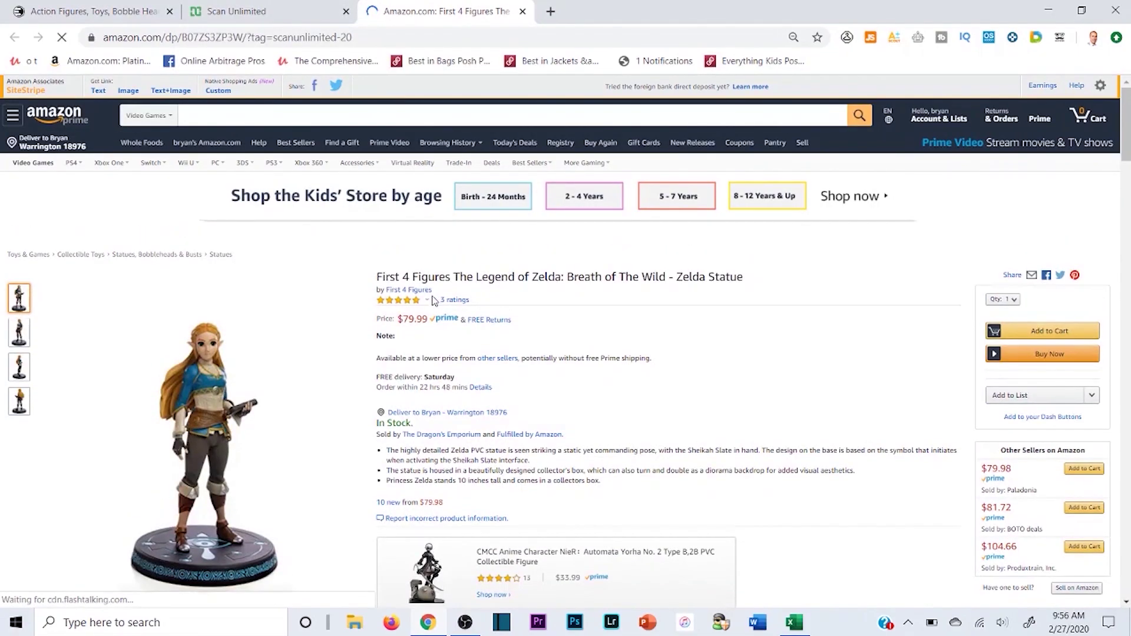
click(236, 11)
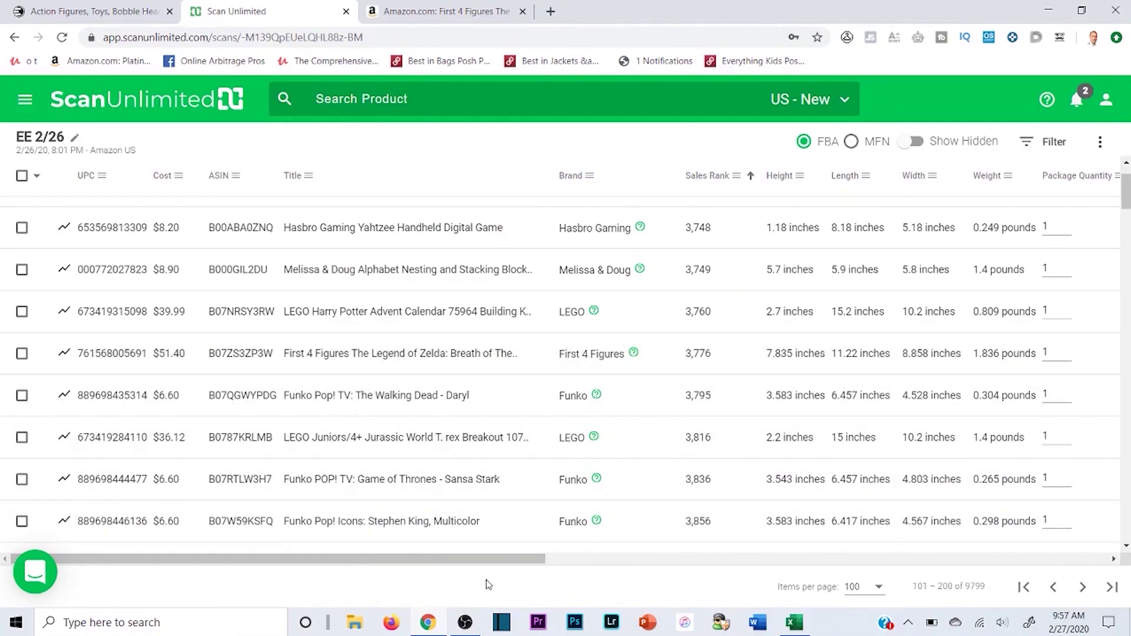
drag(495, 565, 142, 439)
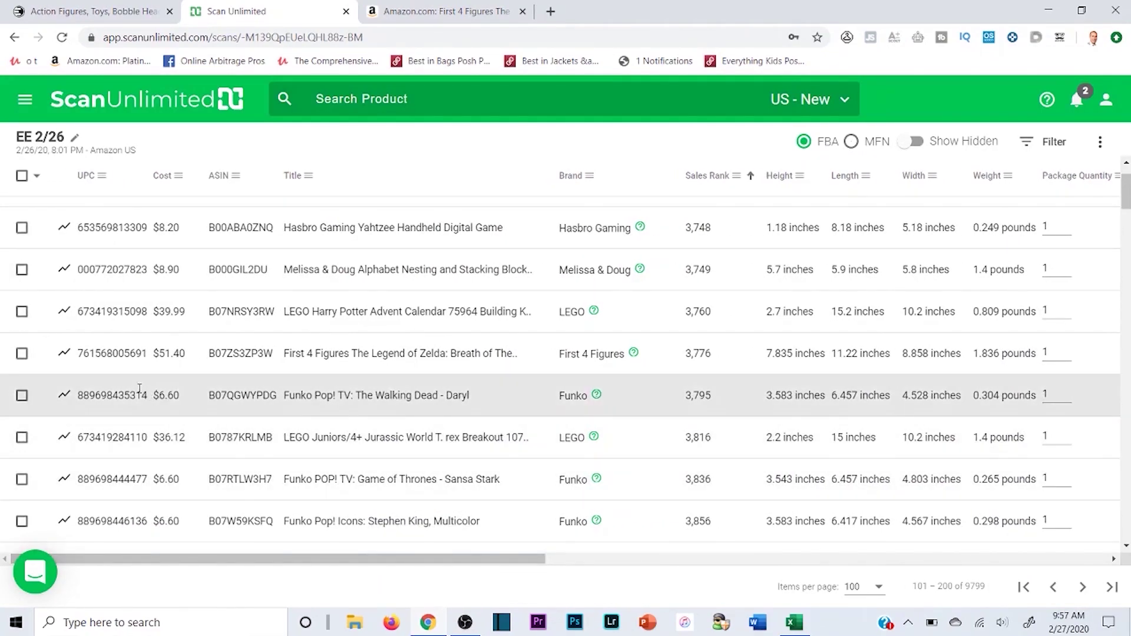
double_click(119, 353)
right_click(110, 357)
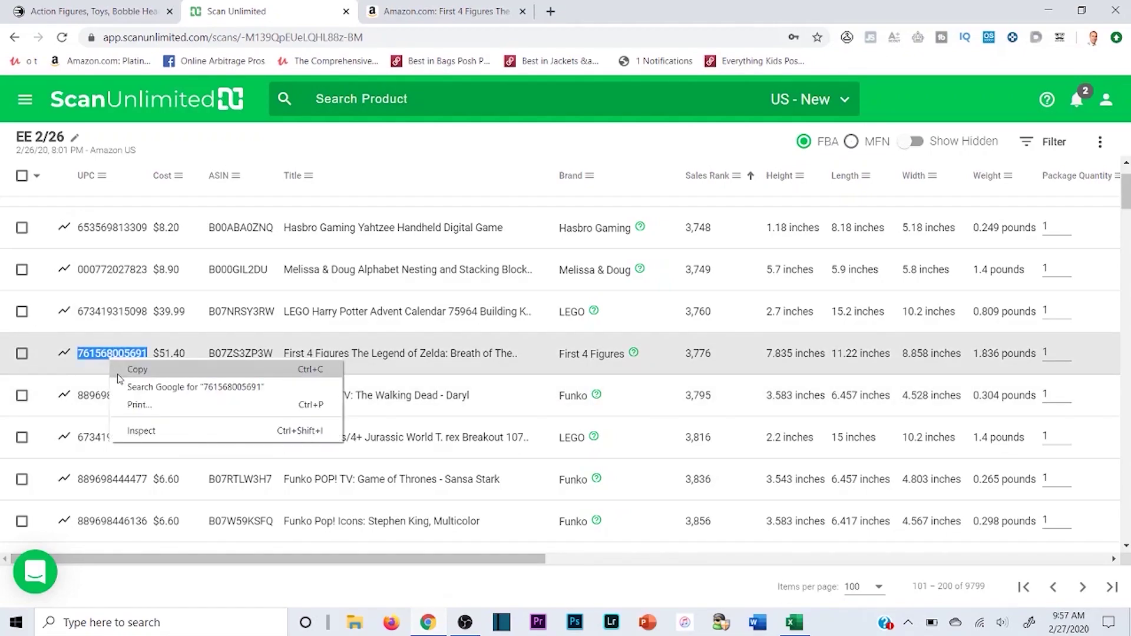
click(122, 376)
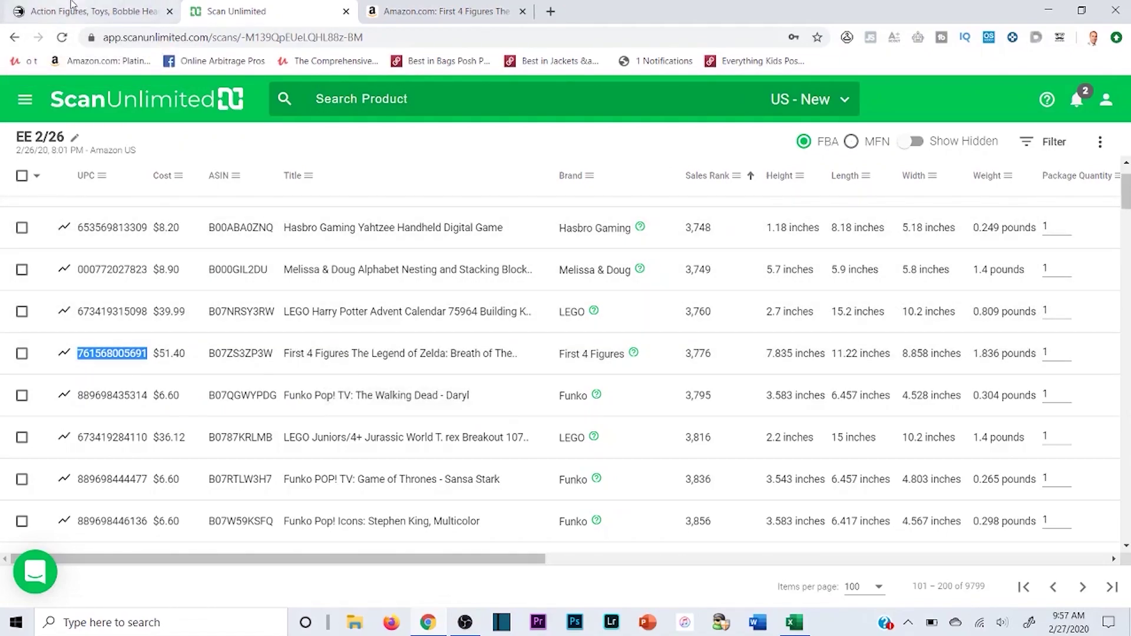
click(111, 9)
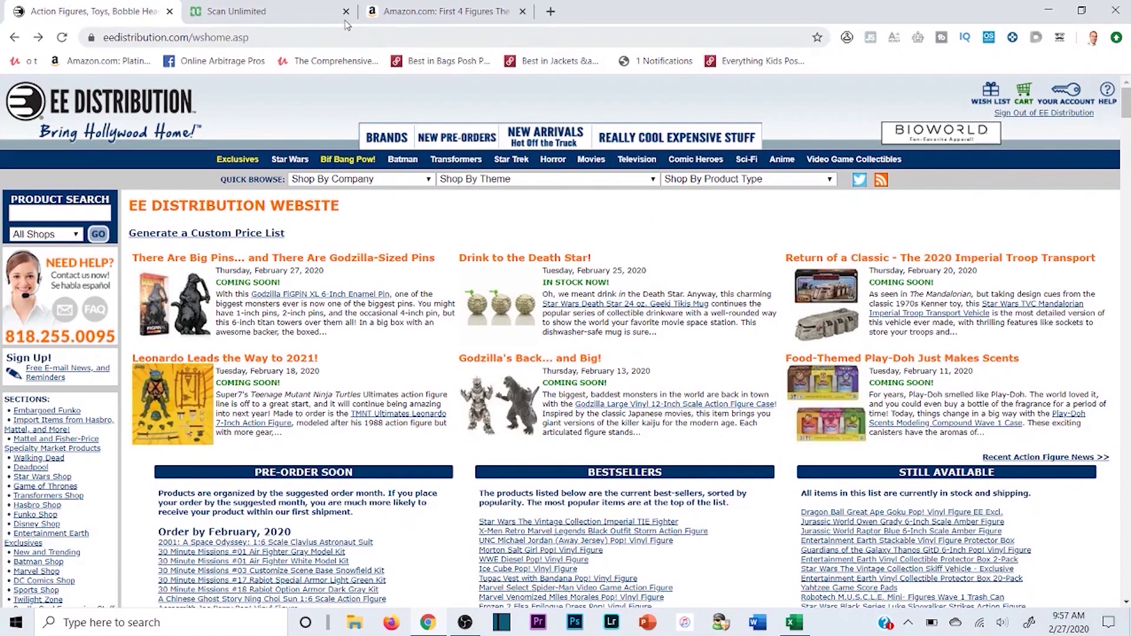
click(412, 11)
click(322, 10)
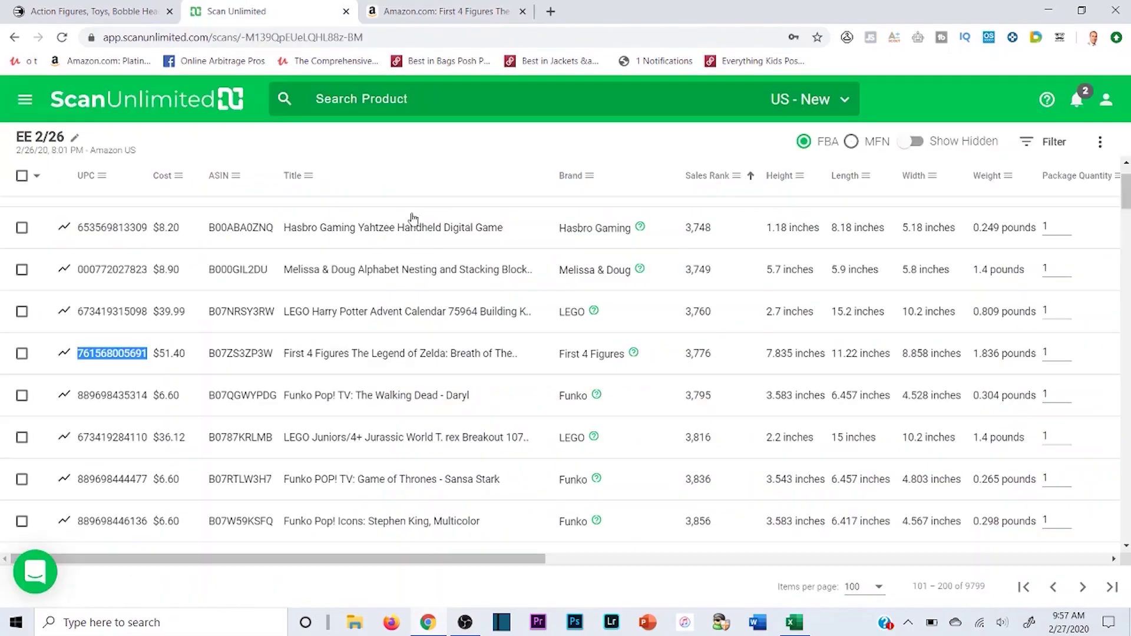
Examine the Zelda statue row's price, offers, Amazon fees, net profit and ROI.
drag(512, 560, 532, 568)
drag(388, 572, 586, 560)
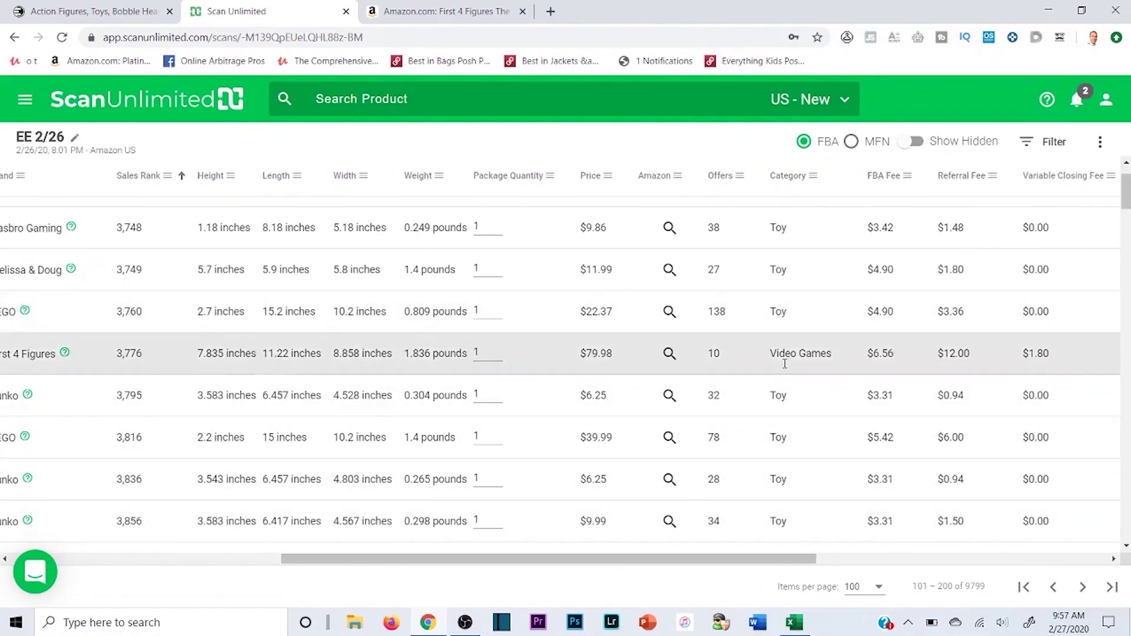
drag(690, 555, 776, 557)
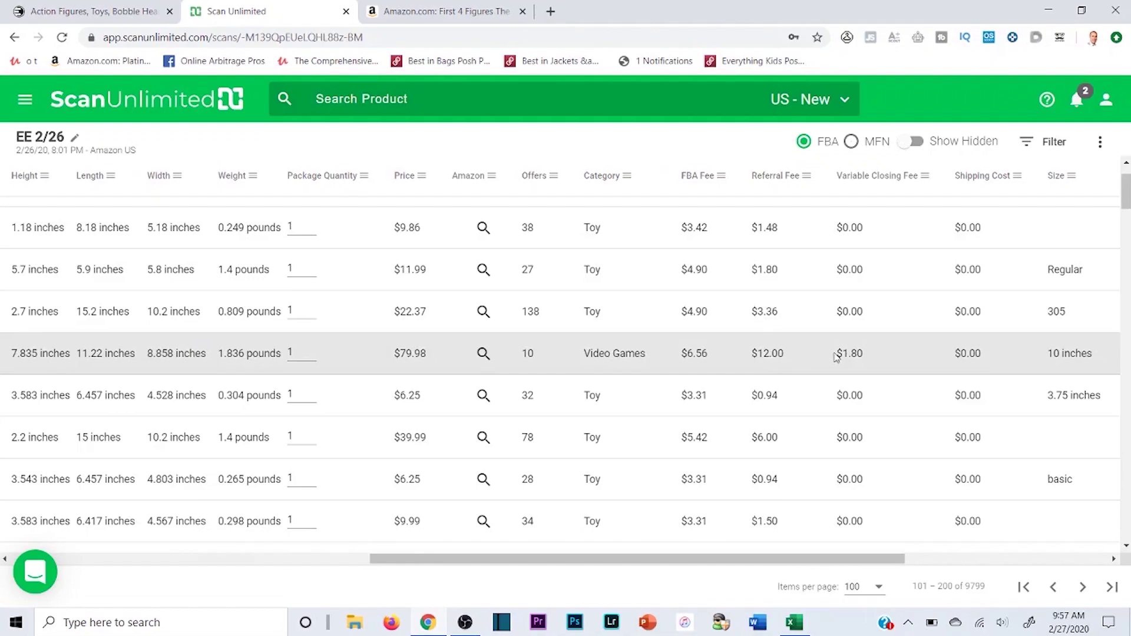
drag(790, 561, 1013, 565)
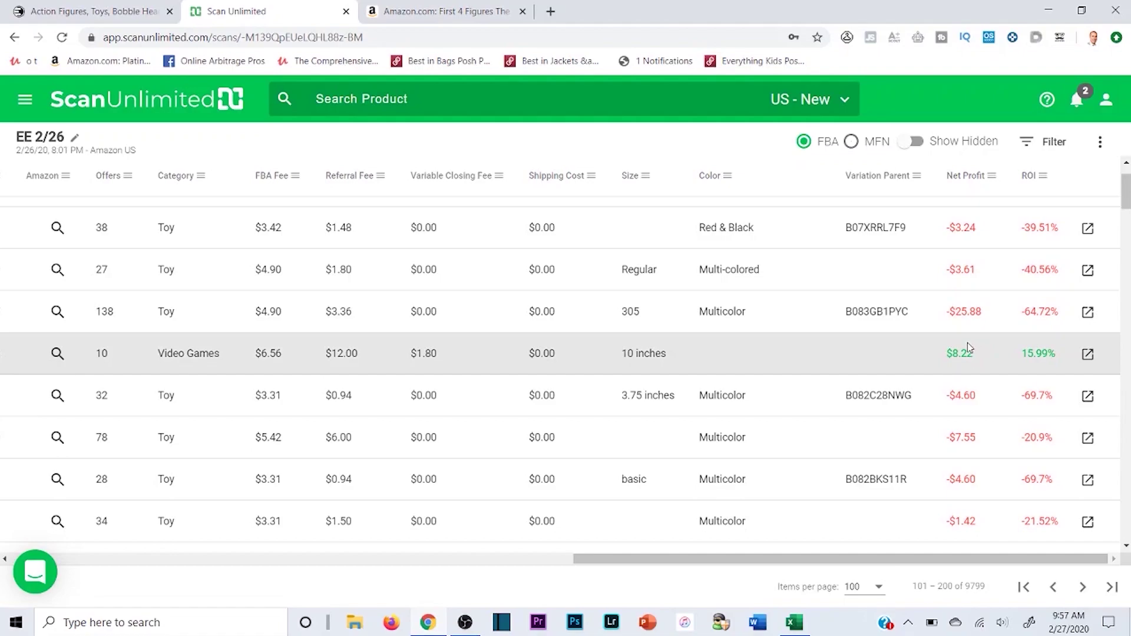
Look down the Net Profit and ROI columns of results 101–200, then advance to results 201–300.
scroll(959, 401, down, 2)
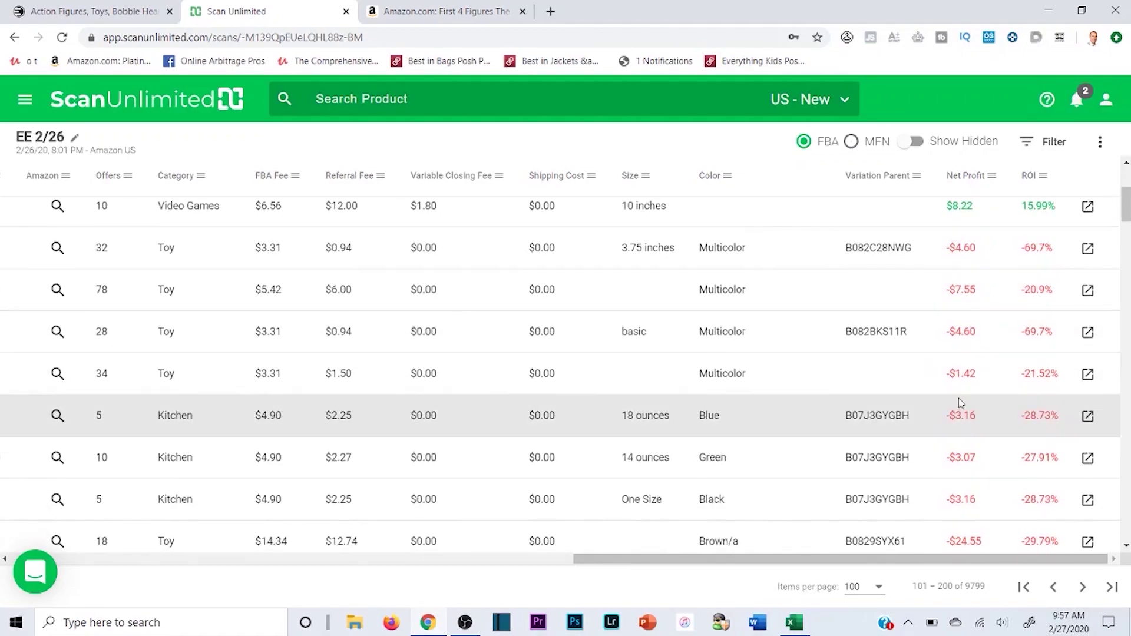
scroll(964, 406, down, 12)
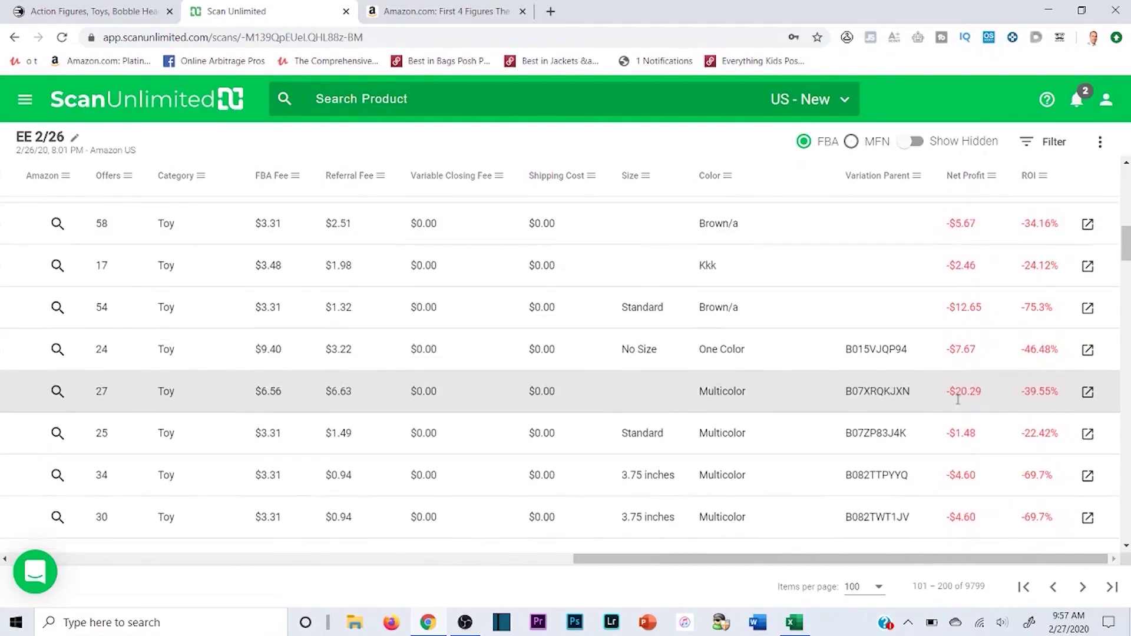
scroll(967, 472, down, 12)
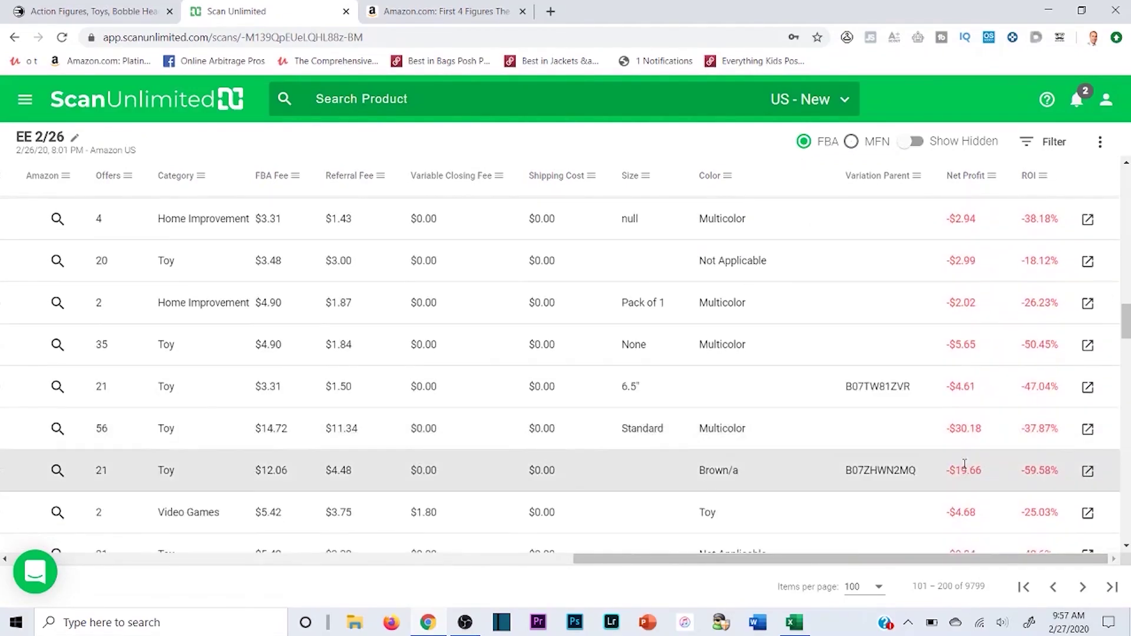
scroll(973, 463, down, 9)
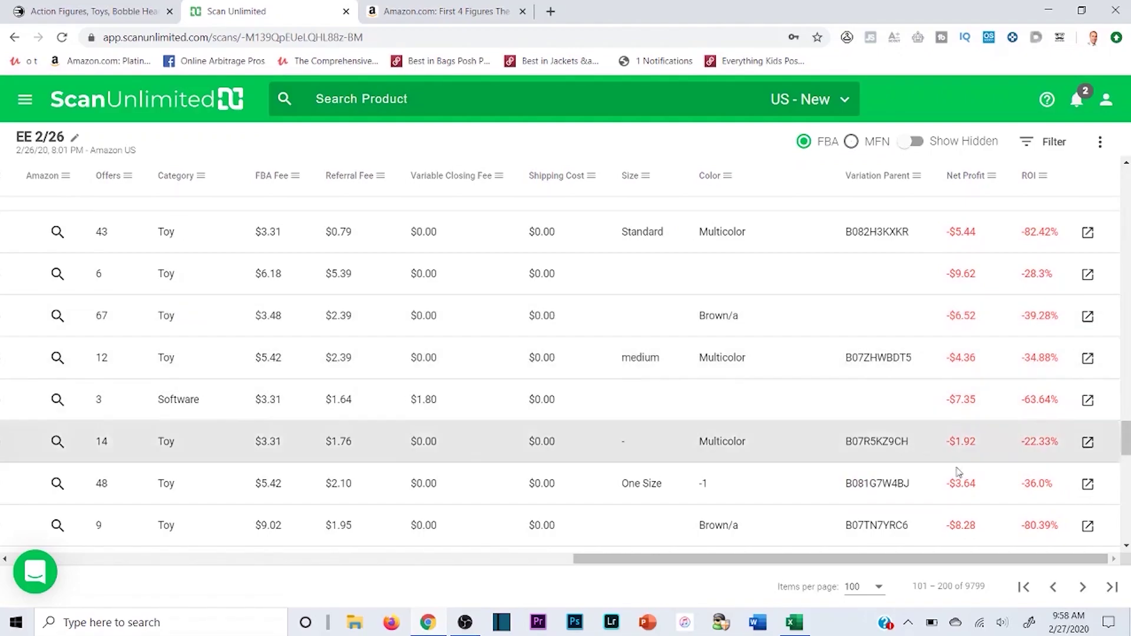
drag(667, 560, 234, 546)
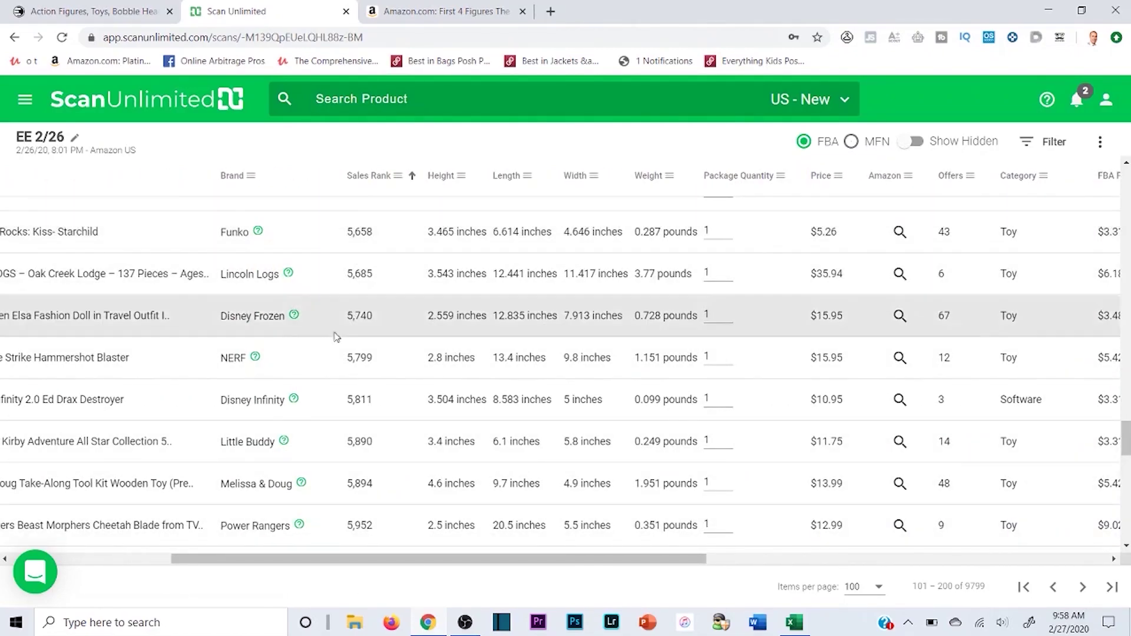
drag(363, 558, 859, 490)
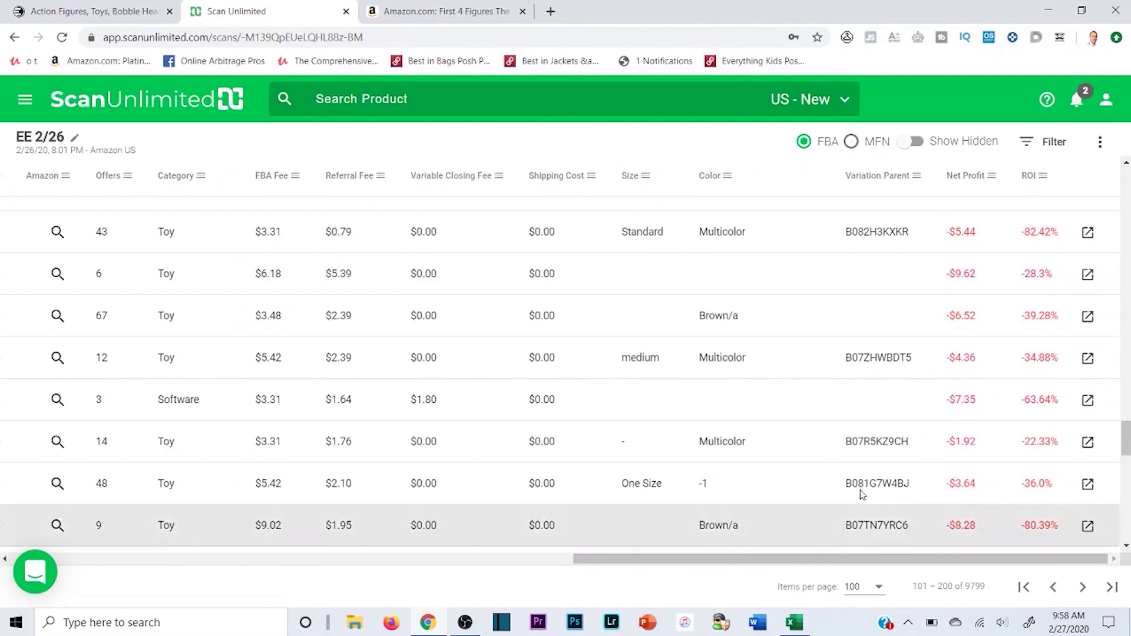
scroll(1006, 354, down, 10)
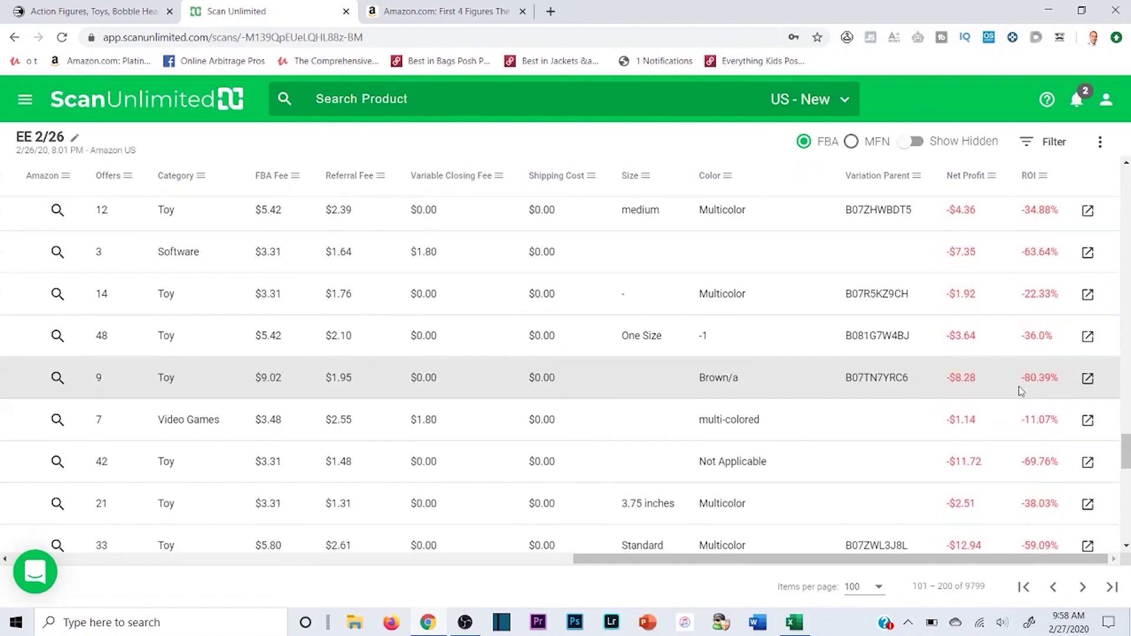
scroll(1015, 393, down, 3)
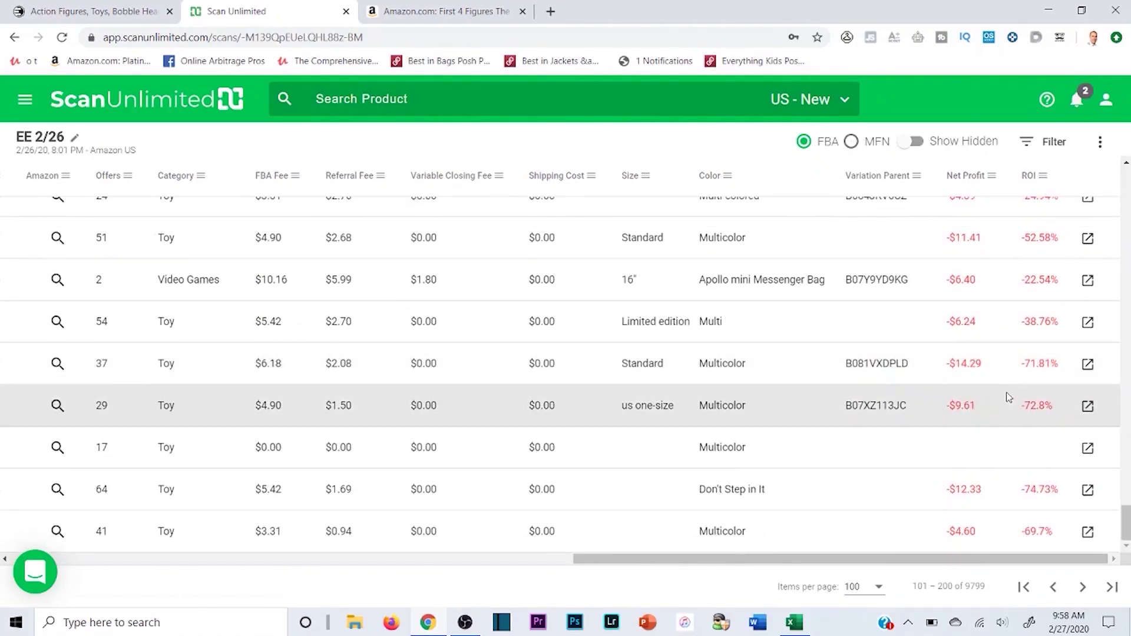
click(1083, 586)
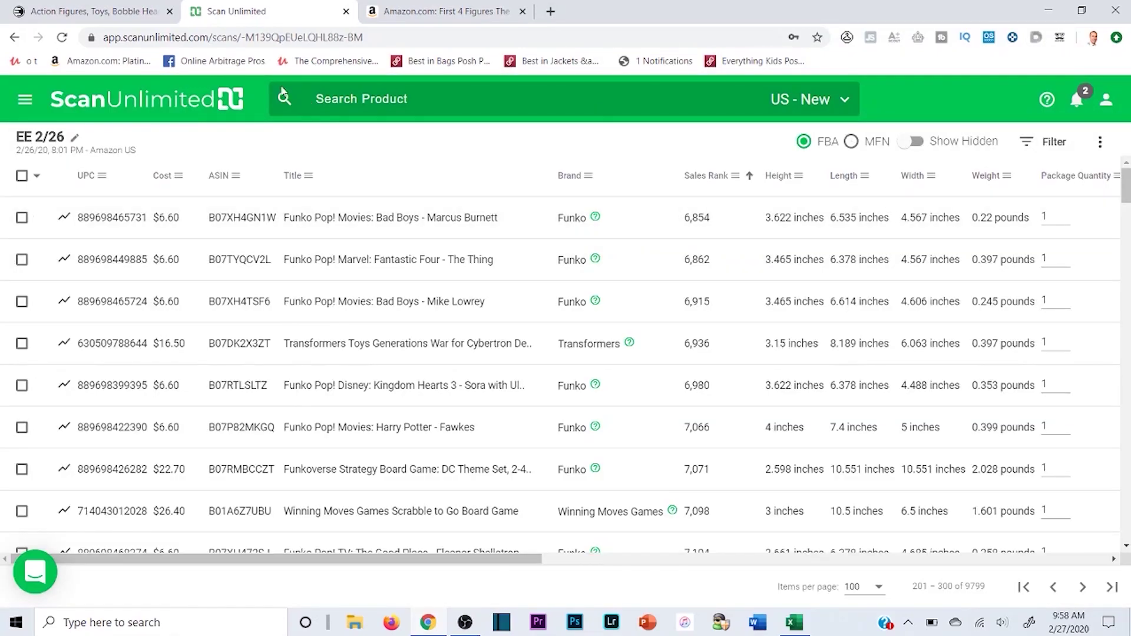
Switch to the InStock Report 2.26.2020 workbook in Excel, look over its rows down to the last product, and minimize it.
click(793, 622)
drag(1126, 174, 1126, 557)
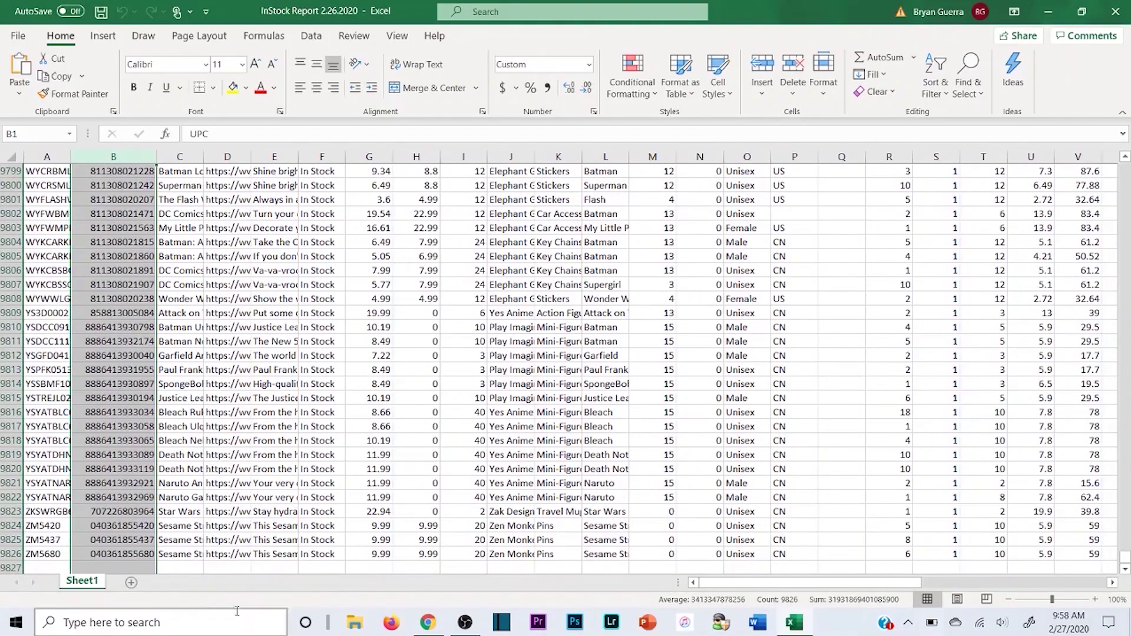
drag(1125, 564, 1126, 412)
click(1048, 11)
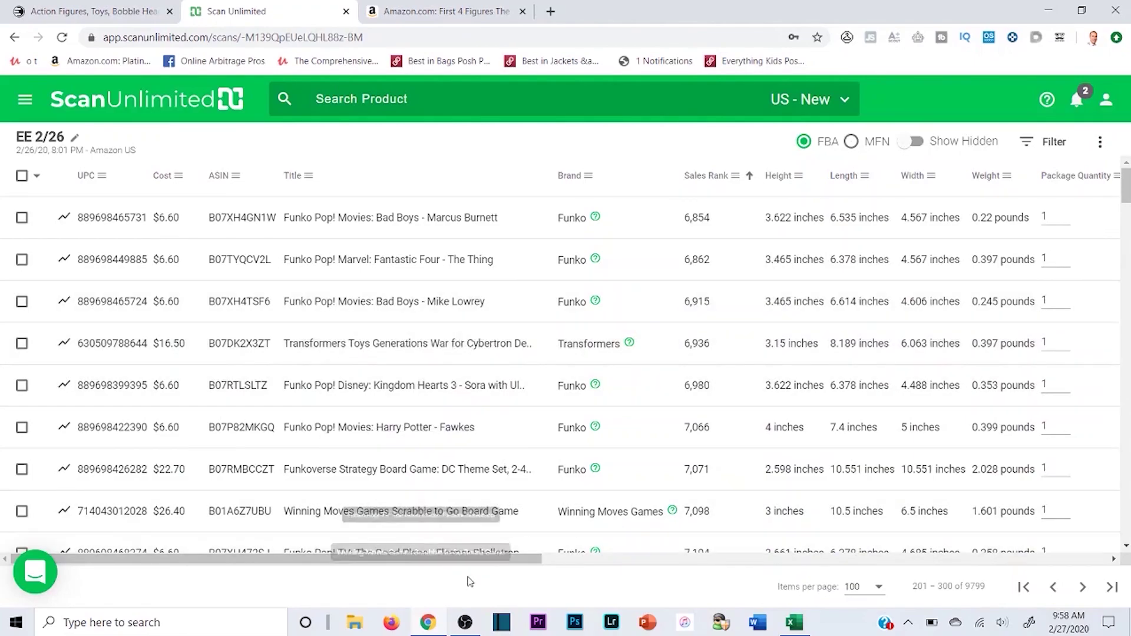
Look down the Net Profit and ROI columns of results 201–300, then advance to results 301–400.
drag(472, 561, 1093, 581)
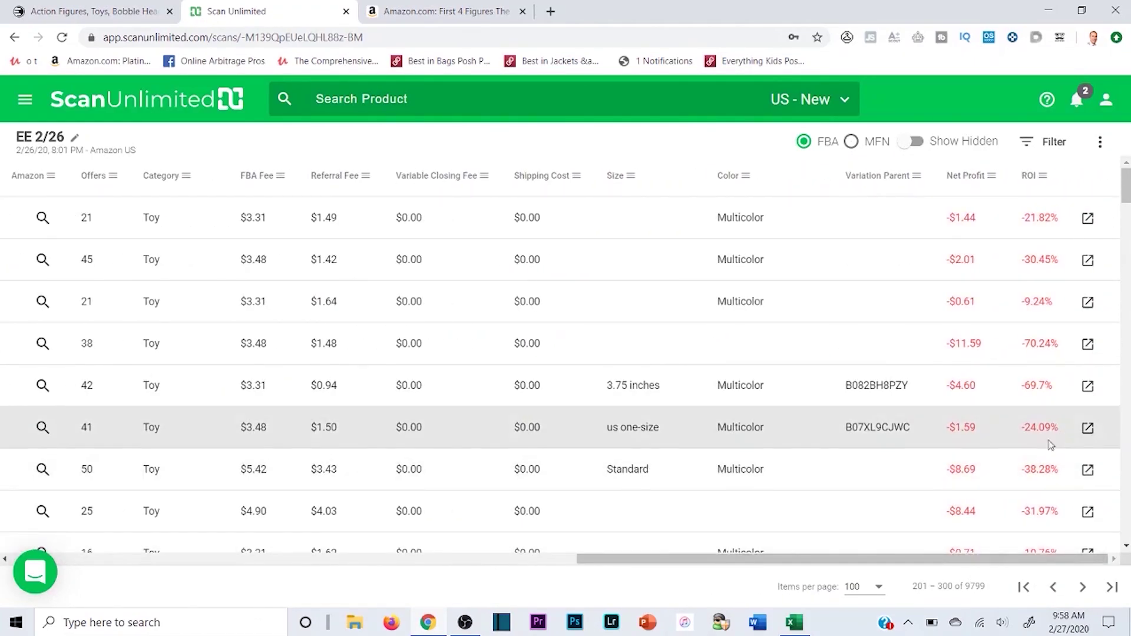
scroll(1051, 446, down, 10)
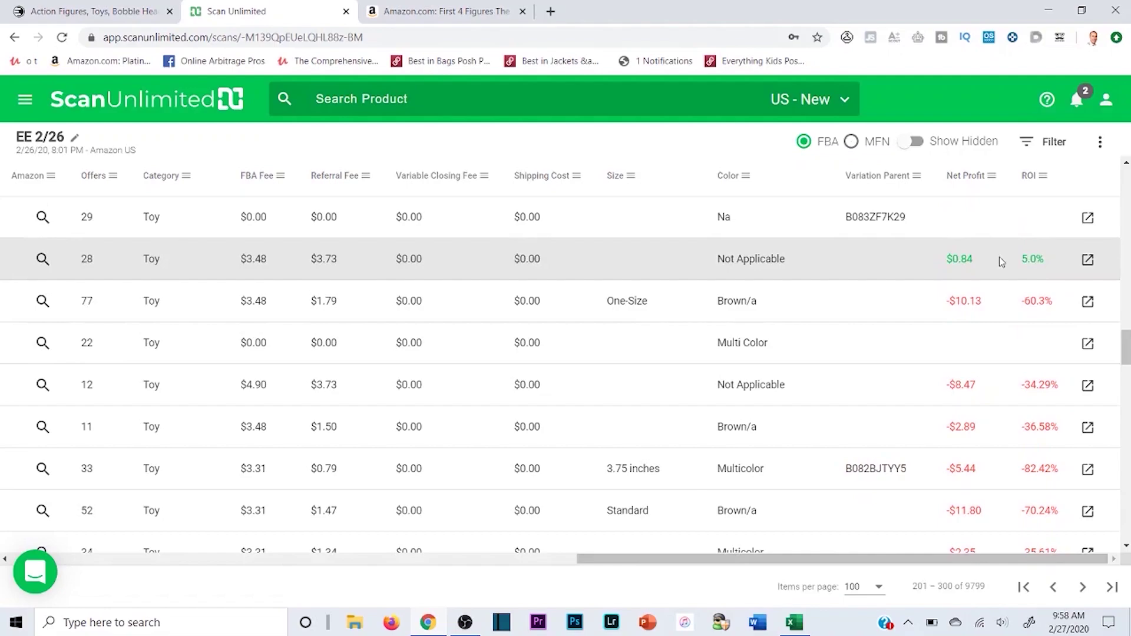
scroll(1002, 261, down, 8)
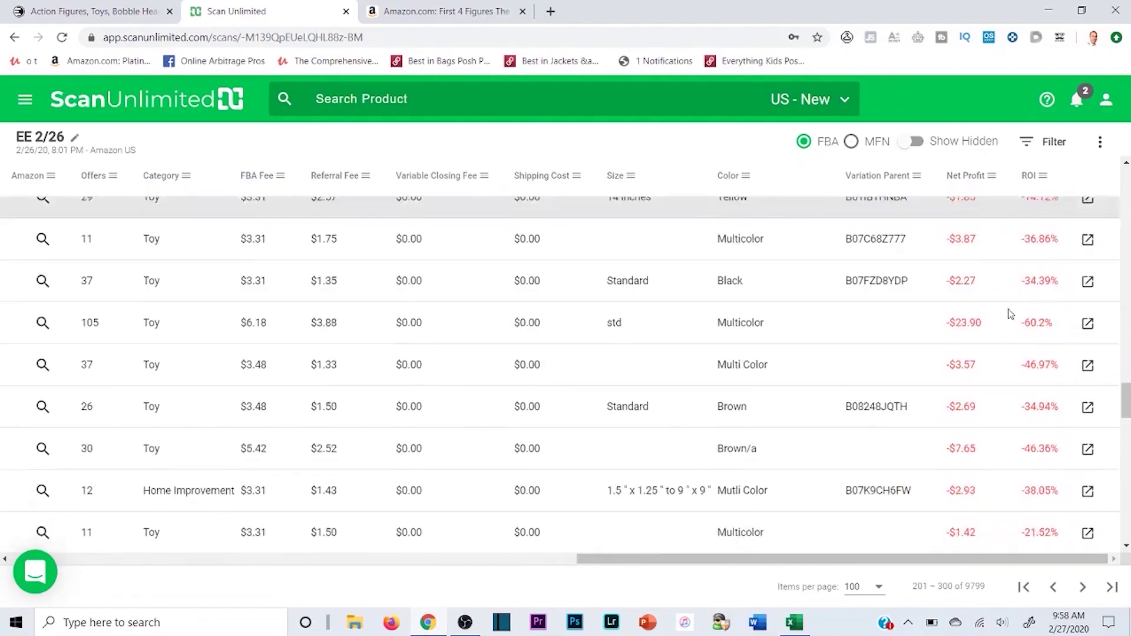
scroll(1011, 314, down, 10)
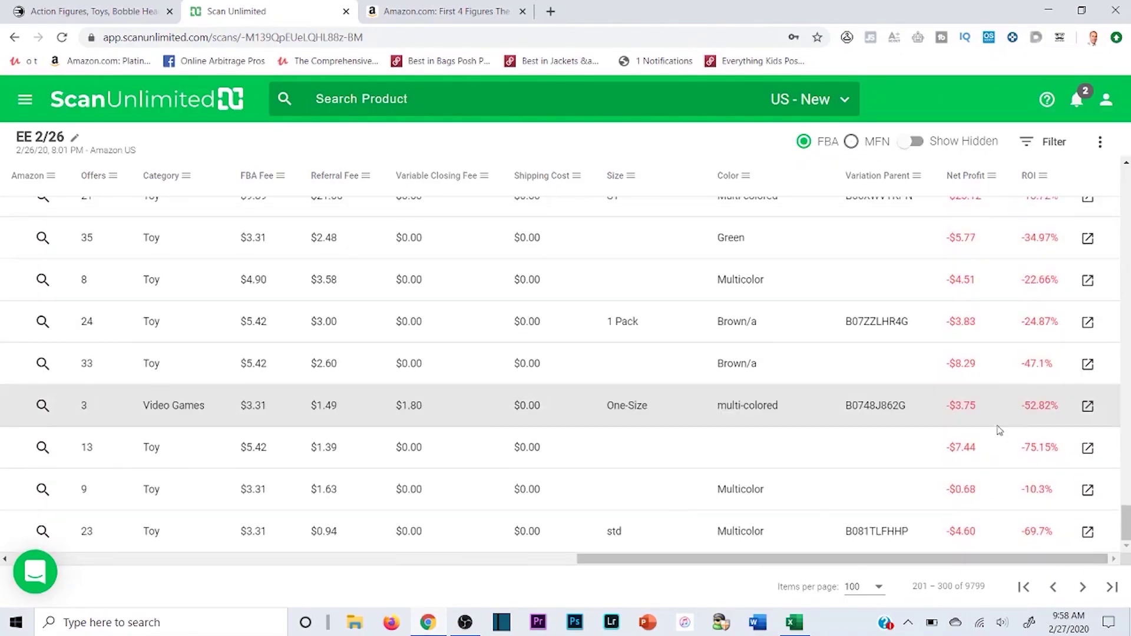
click(1083, 587)
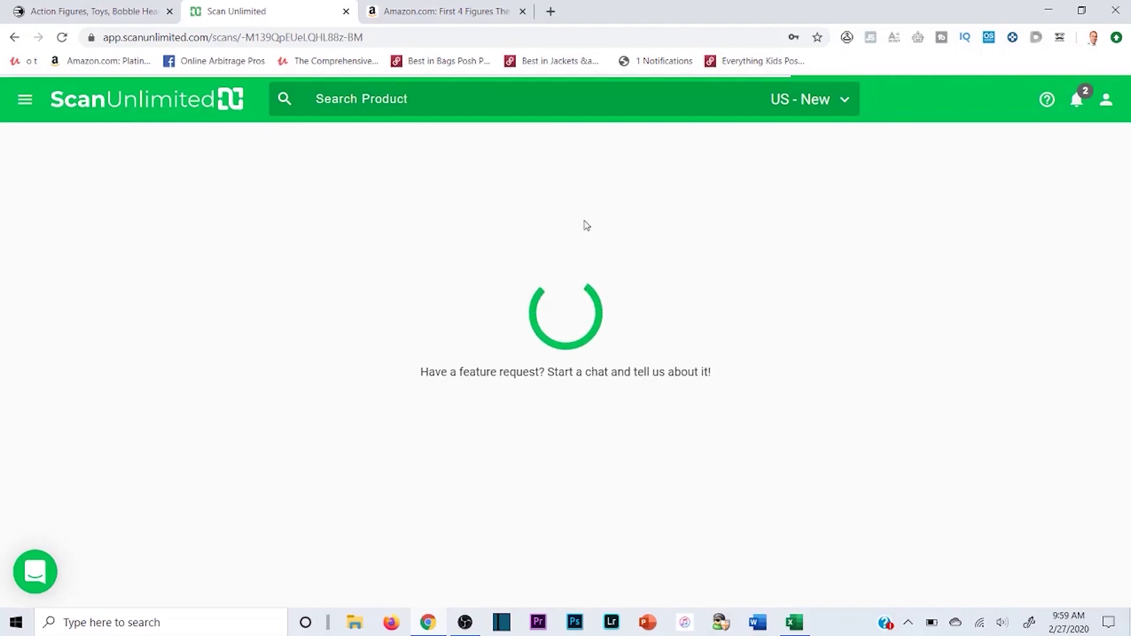
Switch to the EE Distribution home page, look over its sections and product lists, and return to the scan.
click(175, 10)
scroll(623, 244, down, 4)
scroll(412, 224, down, 6)
scroll(177, 194, up, 6)
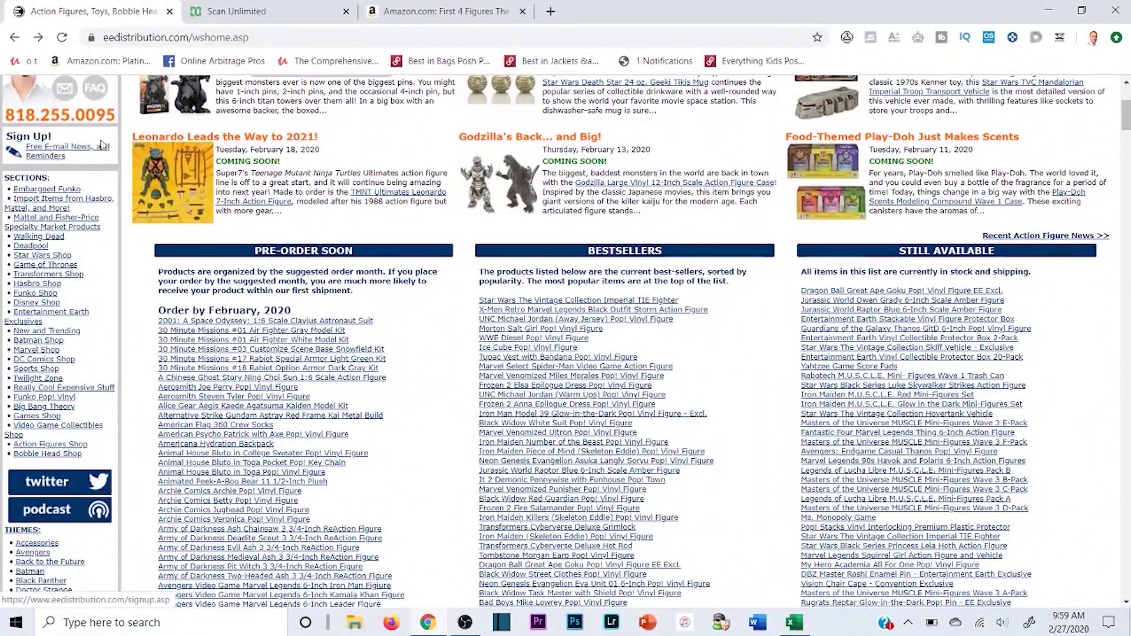
scroll(616, 201, up, 4)
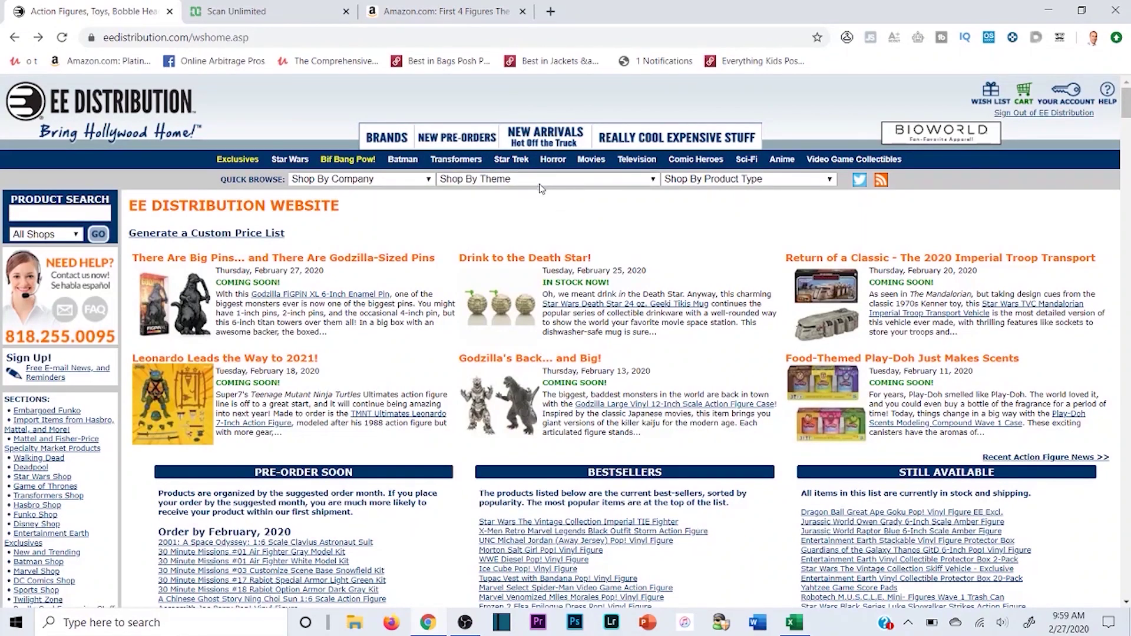
click(270, 10)
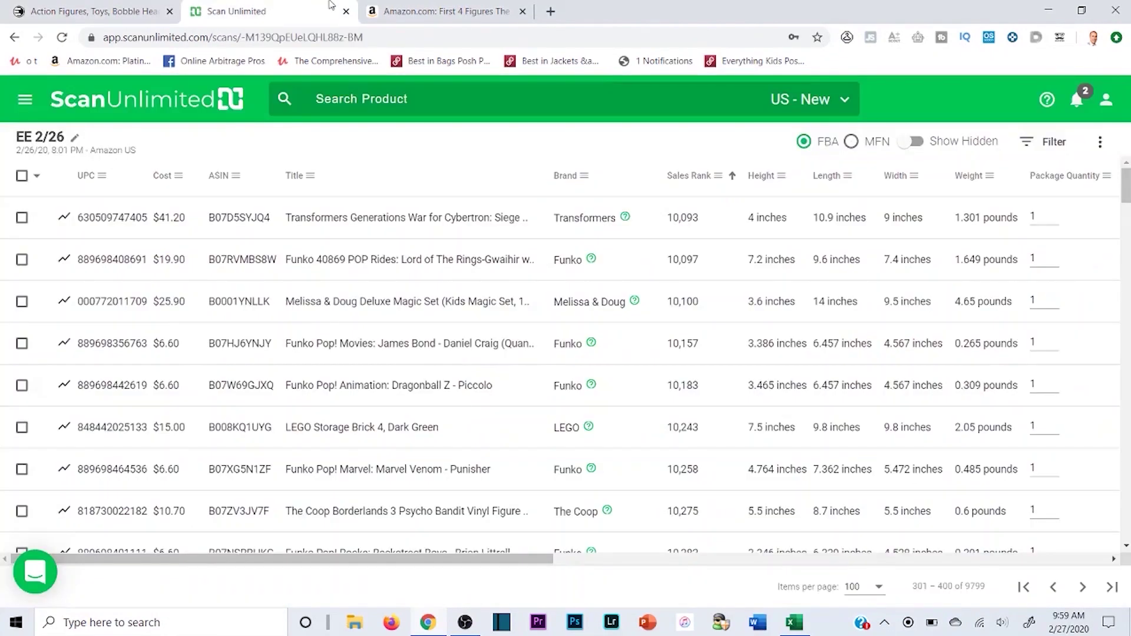
Look down the Net Profit and ROI columns of results 301–400 for profitable products.
drag(514, 562, 1068, 561)
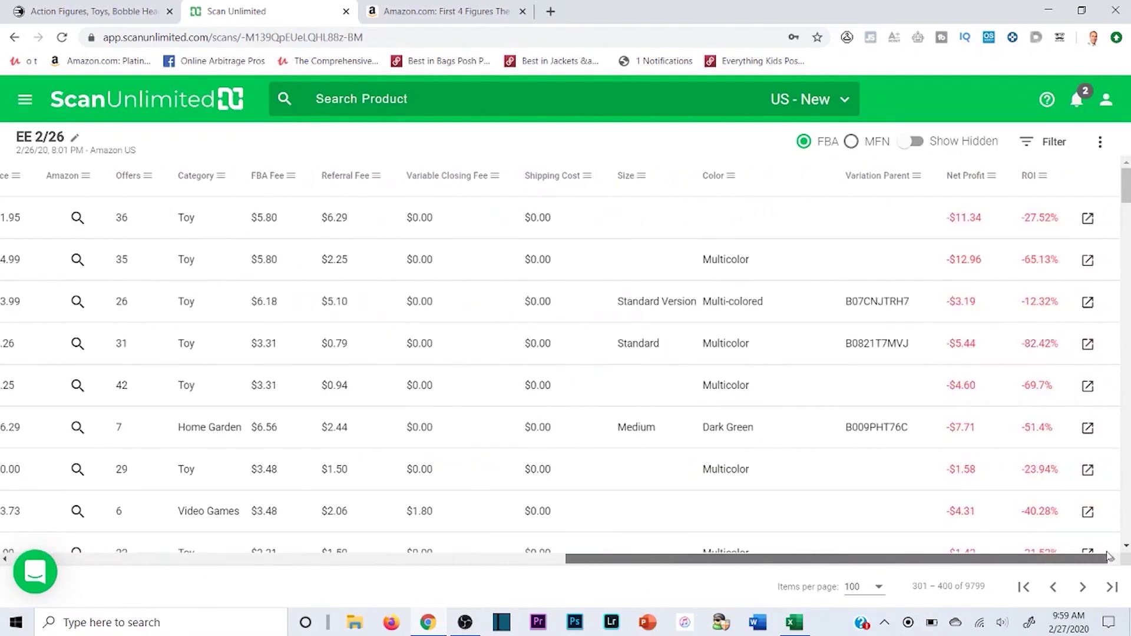
scroll(1016, 427, down, 4)
scroll(1015, 428, down, 20)
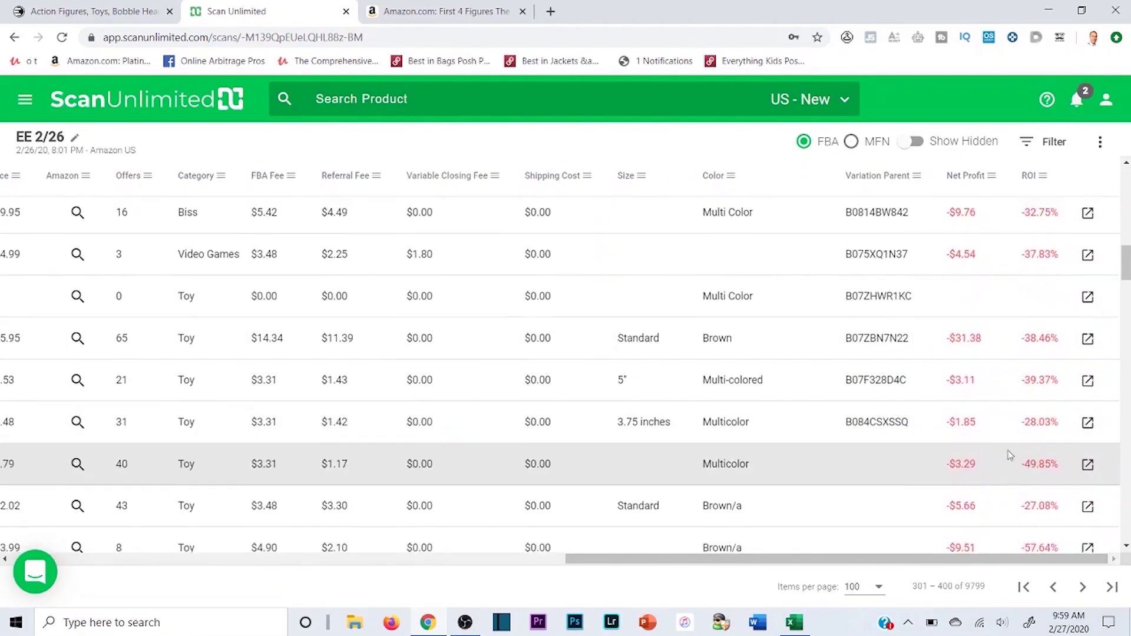
scroll(1010, 450, down, 14)
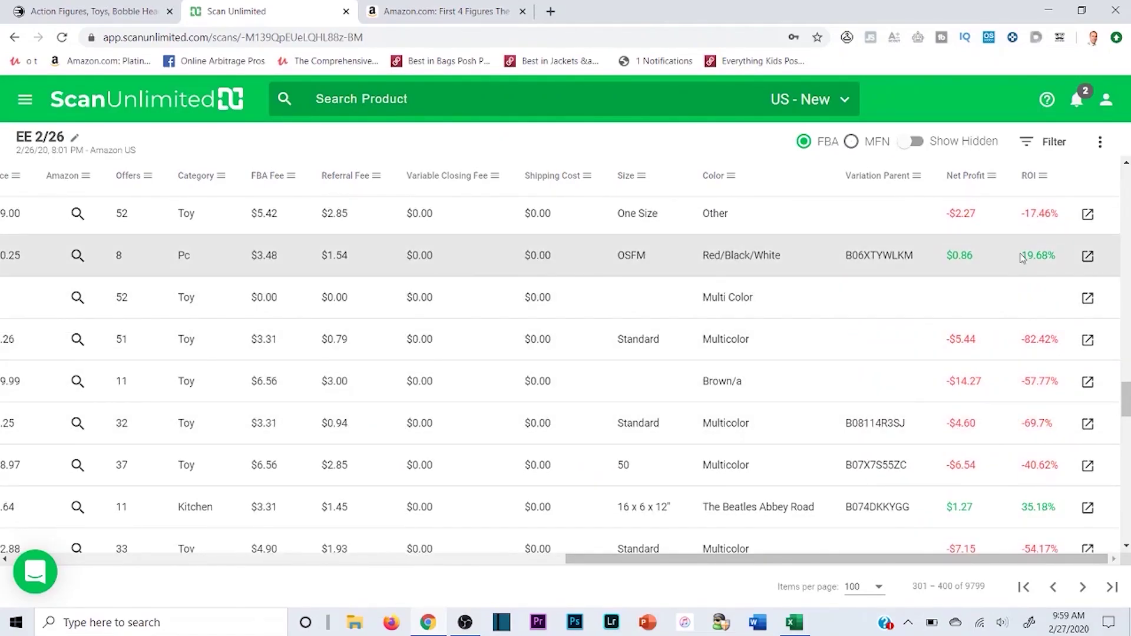
scroll(1005, 277, down, 2)
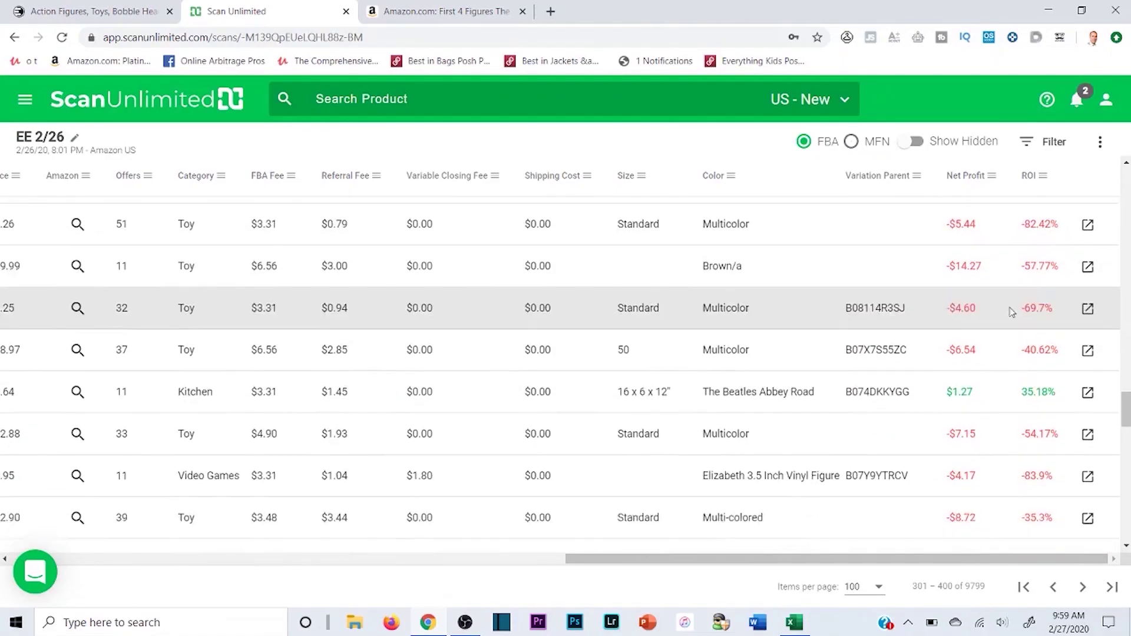
scroll(1002, 383, up, 1)
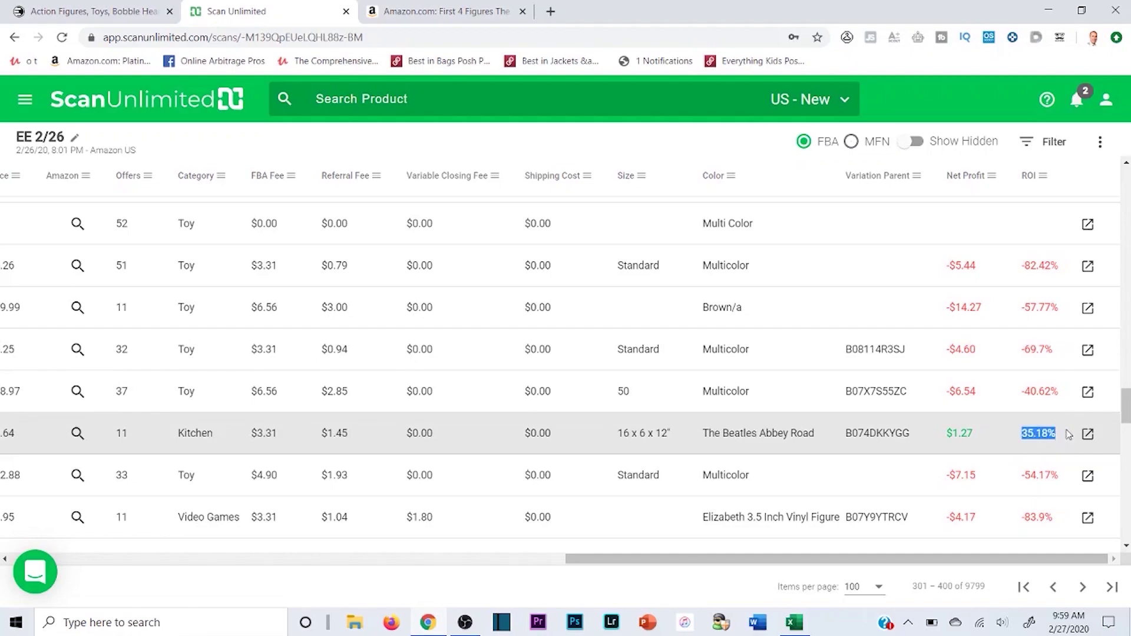
scroll(1069, 434, down, 2)
scroll(988, 380, down, 15)
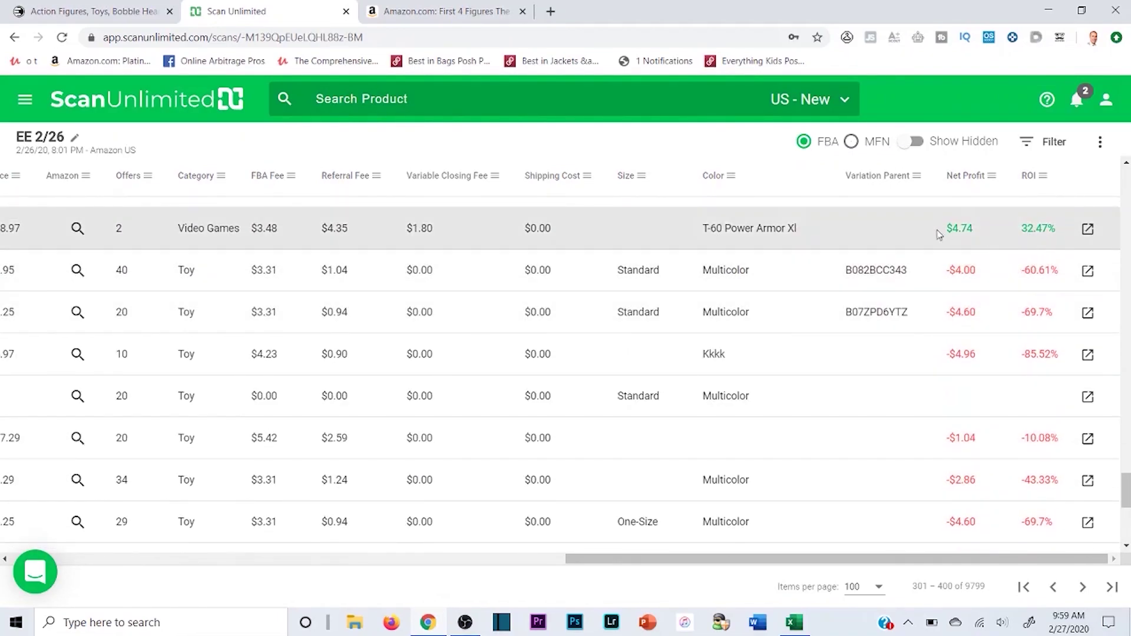
Check the FiGPiN Fallout T-60 Power Armor row's title and cost, look through the remaining rows, and advance to results 401–500.
drag(848, 560, 277, 519)
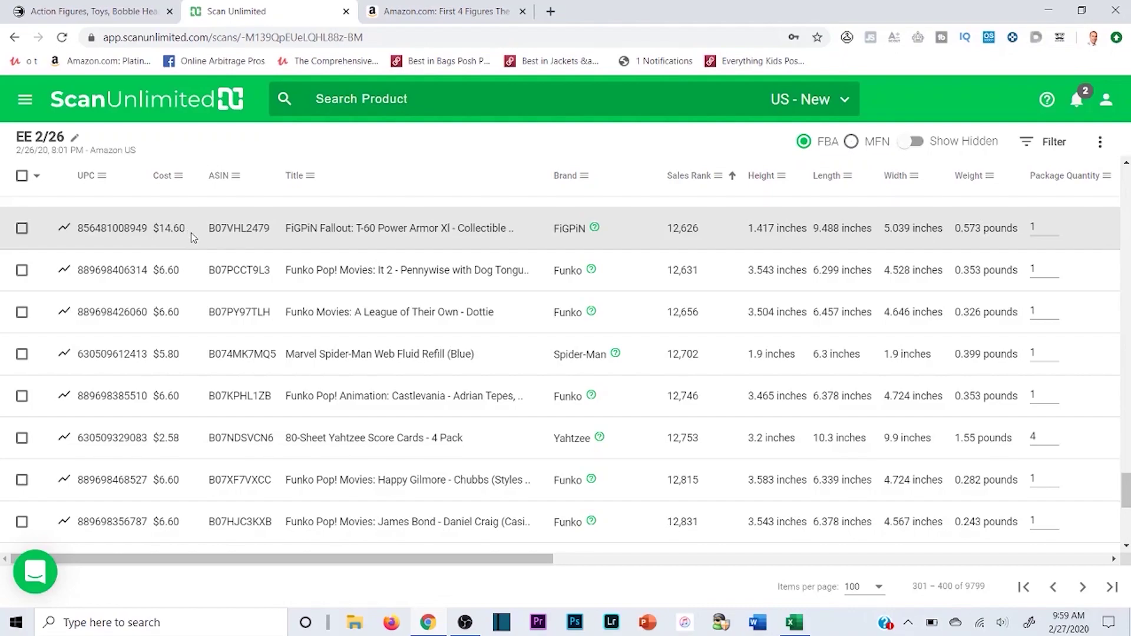
drag(520, 557, 1105, 381)
scroll(1090, 380, down, 5)
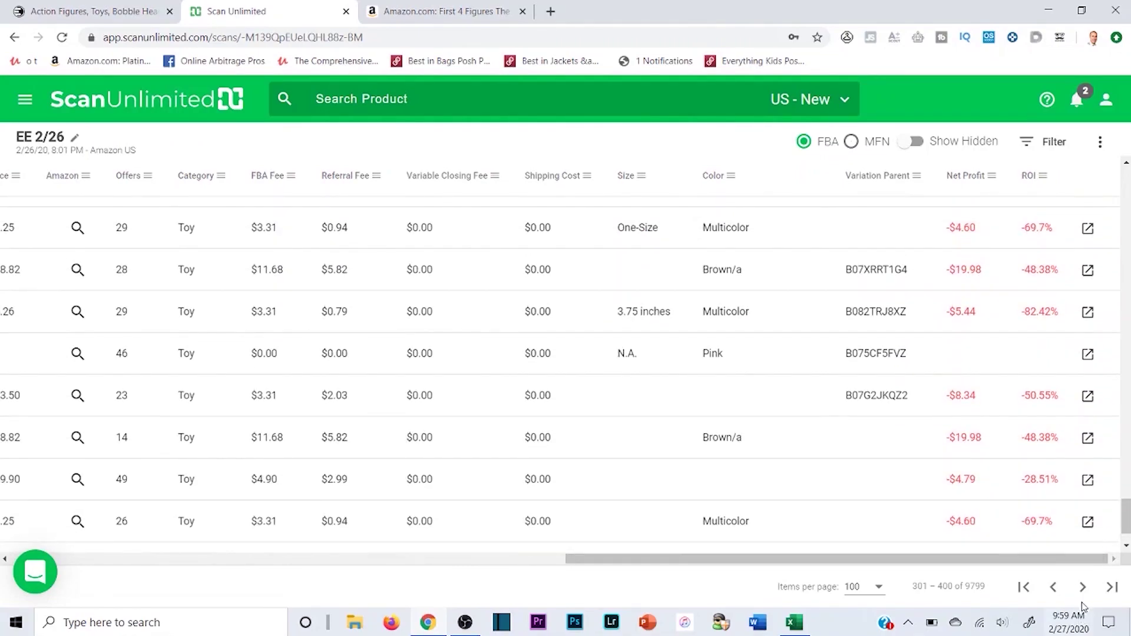
click(1083, 587)
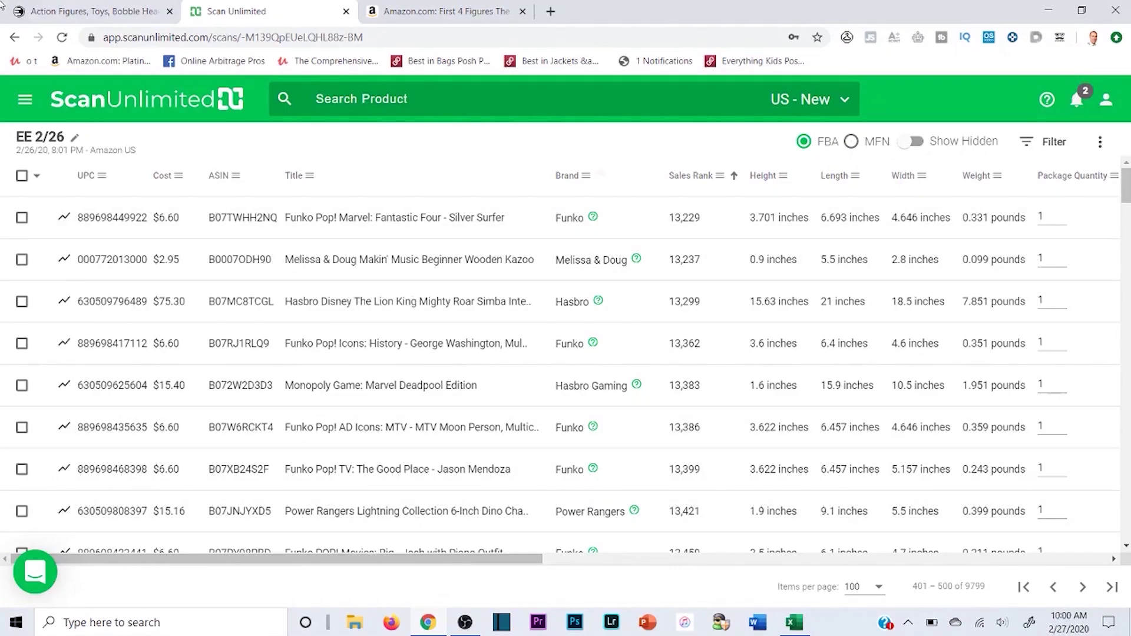
Switch briefly to the EE Distribution page and back, then look down the Net Profit and ROI columns of results 401–500.
click(53, 7)
click(277, 11)
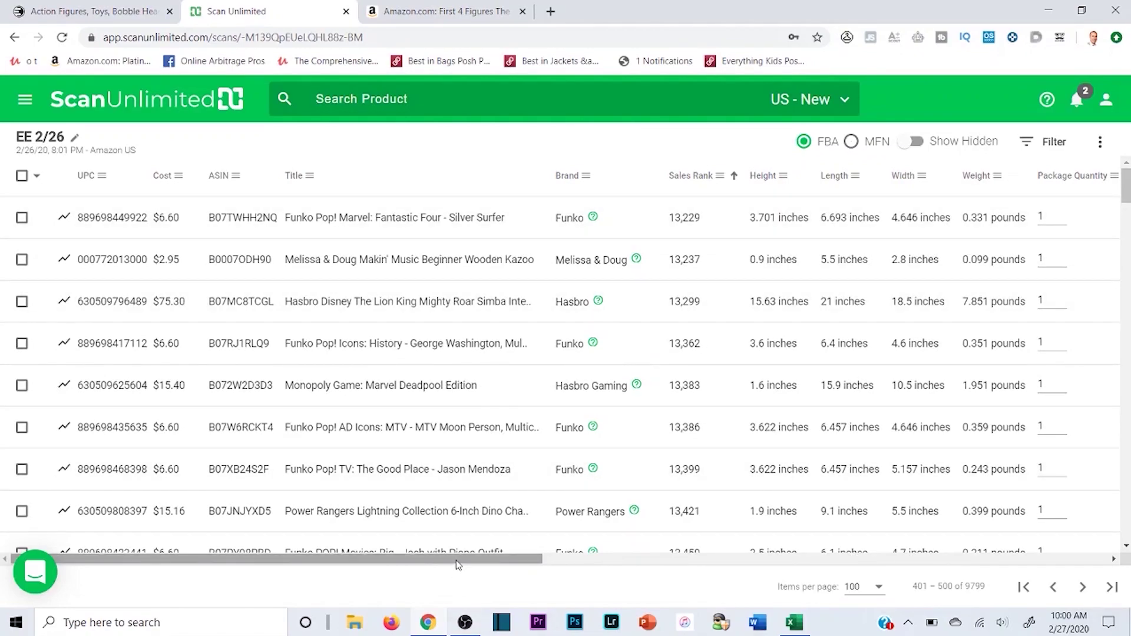
drag(460, 560, 987, 559)
drag(1126, 193, 1114, 374)
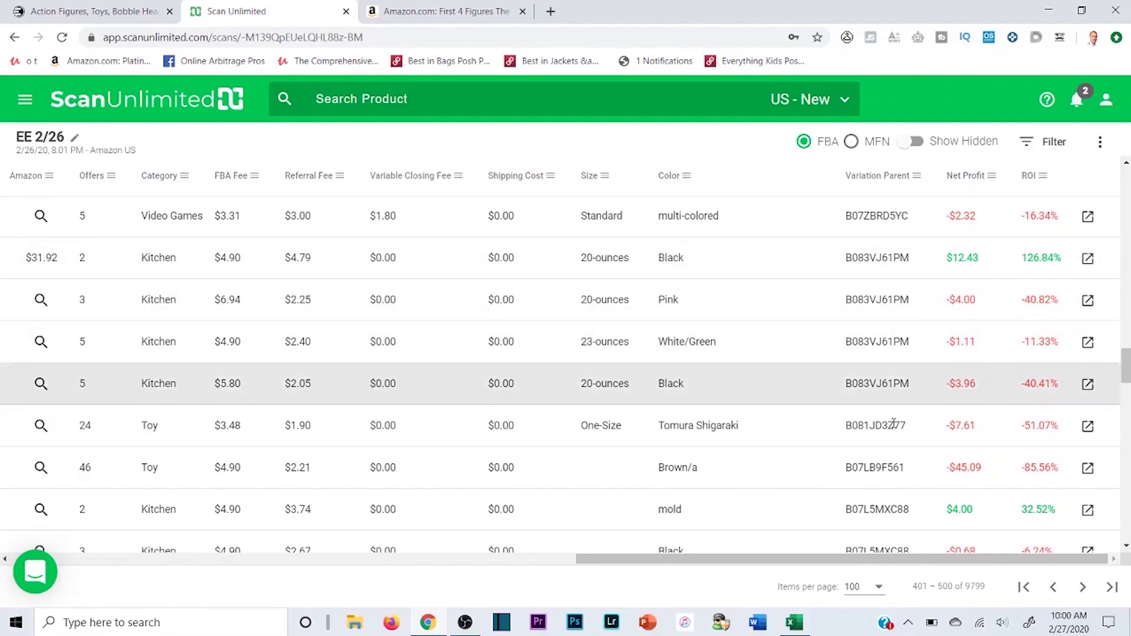
Examine the price, fees and profit of the Silver Buffalo AW8295B Alice in Wonderland mug and open its Amazon listing.
drag(834, 557, 792, 567)
scroll(1096, 377, down, 1)
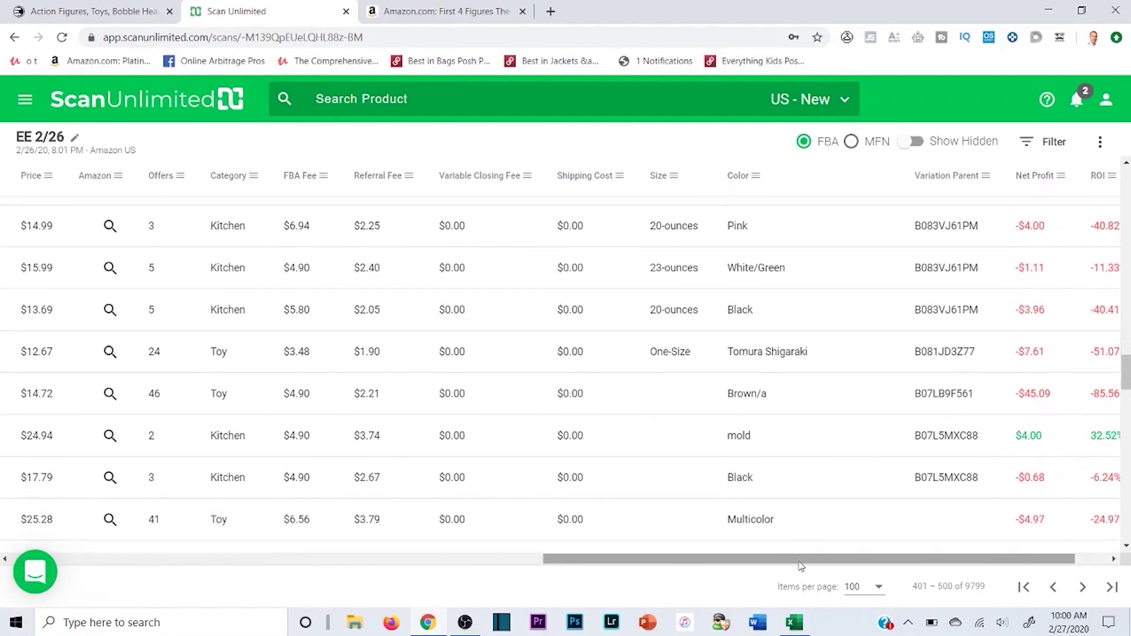
scroll(1090, 371, up, 2)
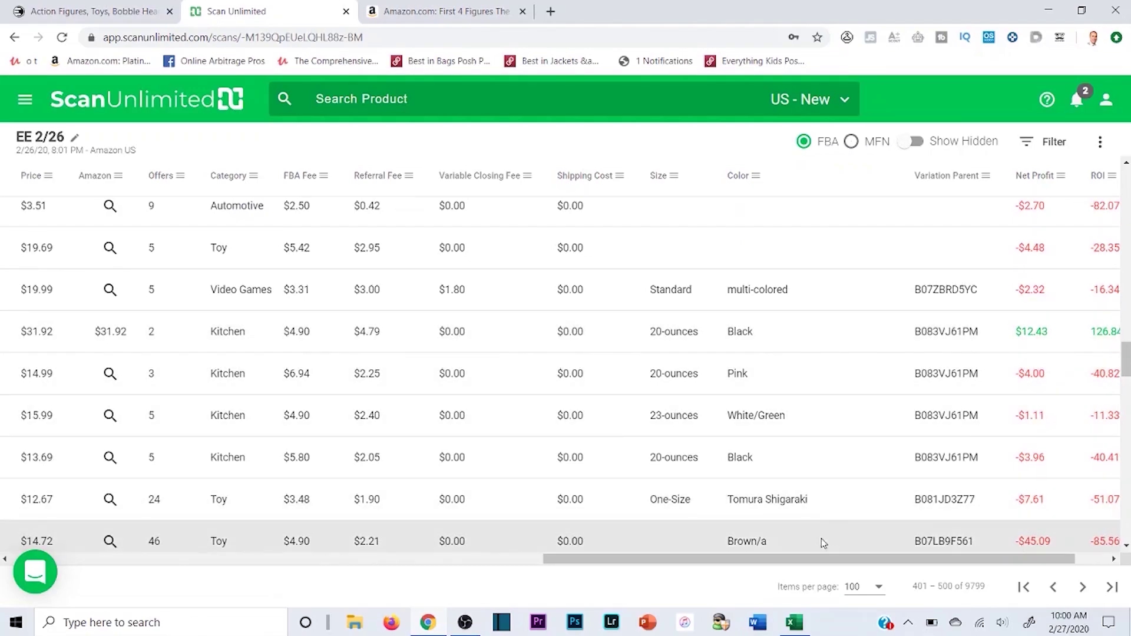
drag(803, 564, 866, 557)
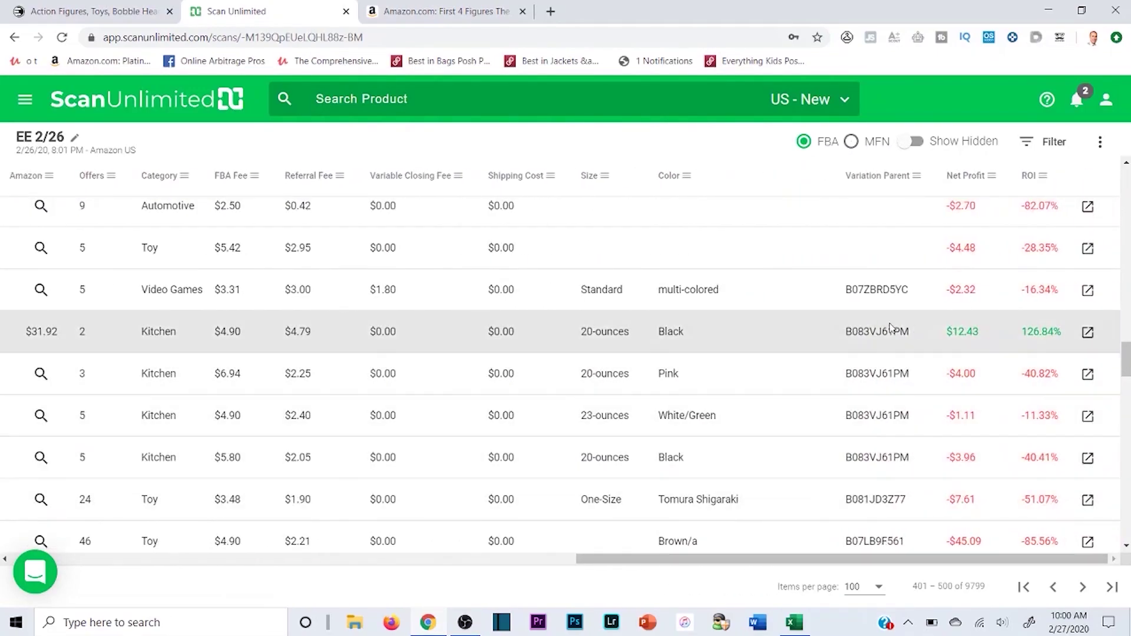
drag(729, 561, 163, 560)
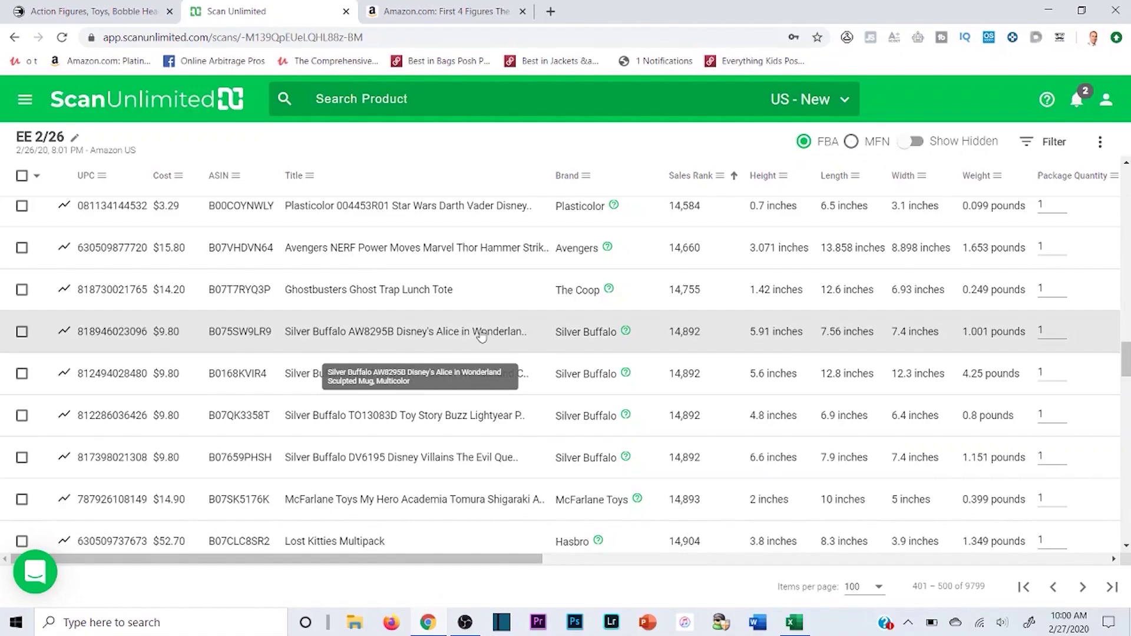
click(367, 332)
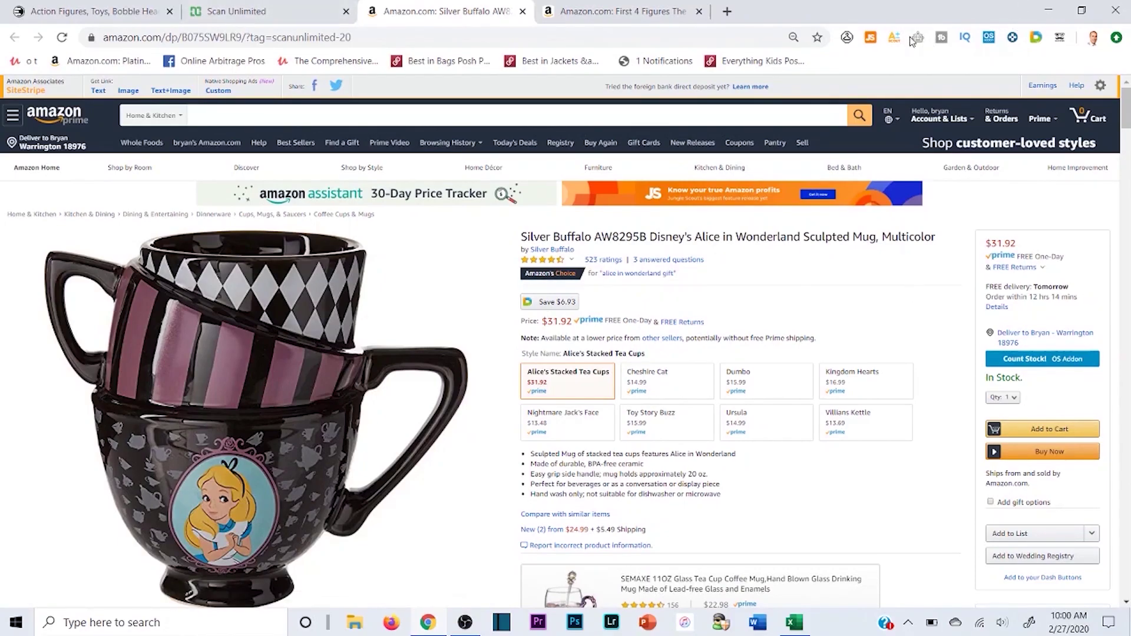
Check the sales estimates for the mug and its style variations in Jungle Scout twice, closing the results each time.
click(871, 38)
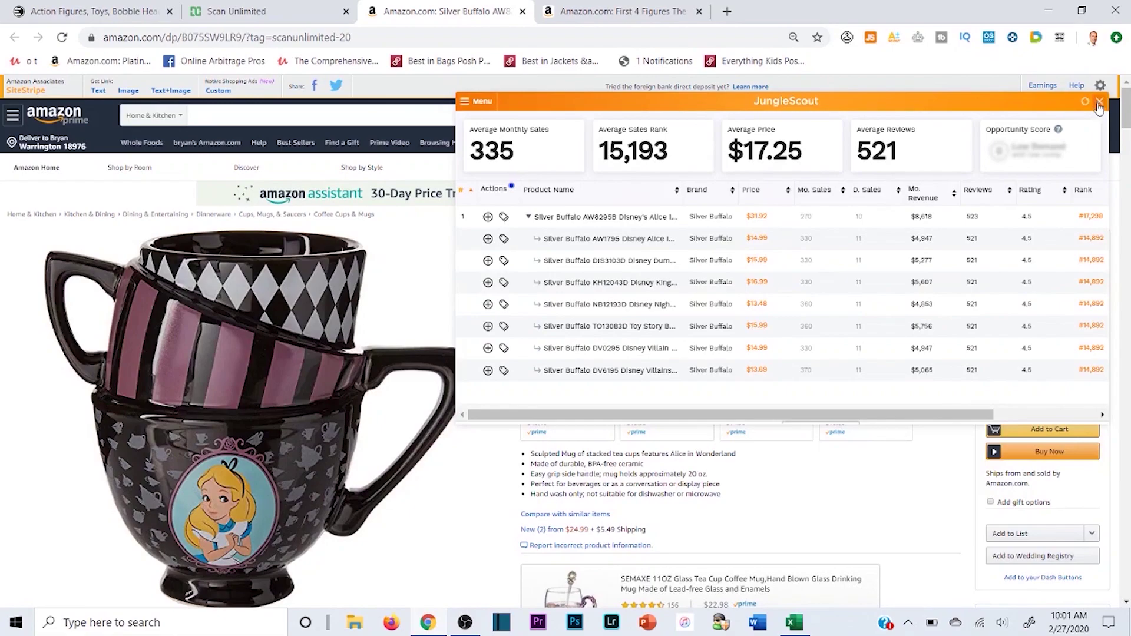
click(1099, 105)
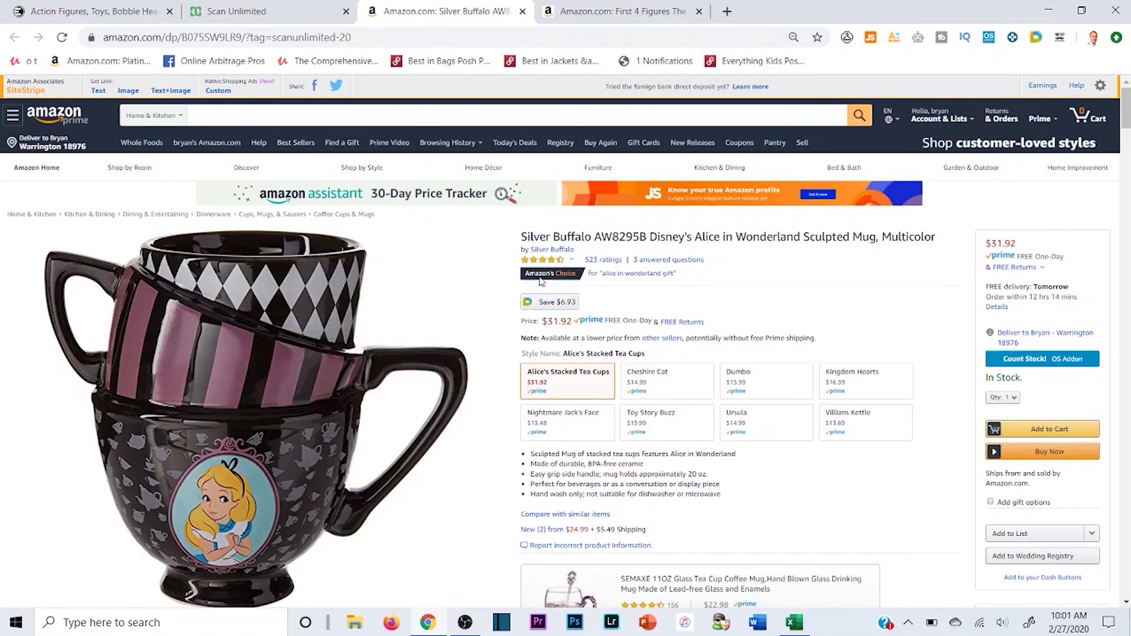
click(870, 39)
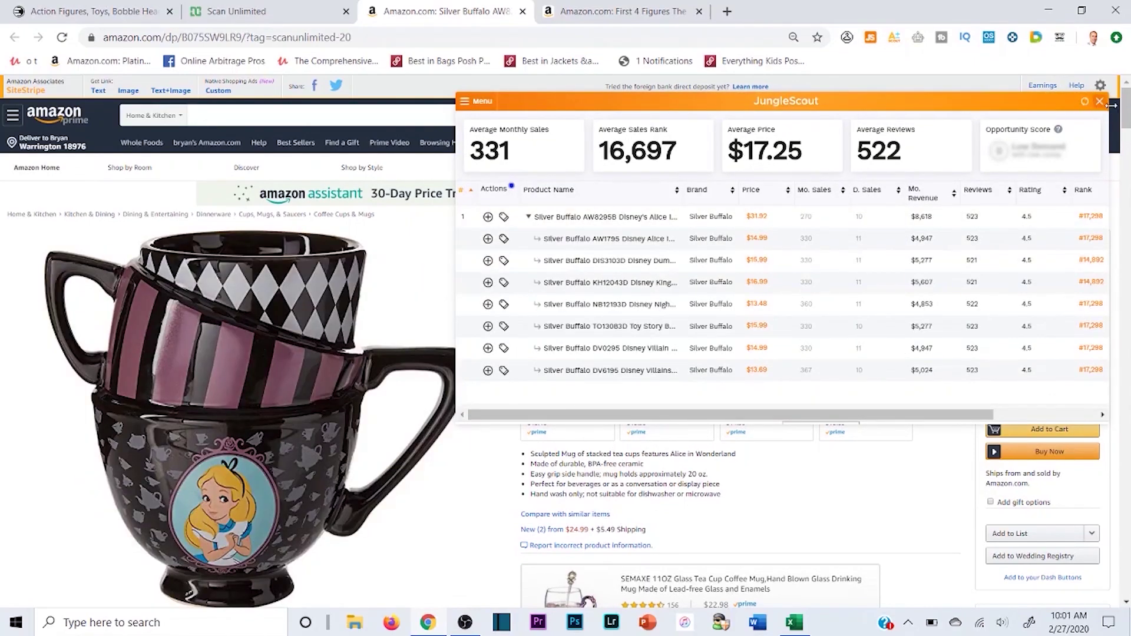
click(1100, 102)
Look up the mug's ASIN and Best Sellers Rank in the listing's product information.
drag(1126, 106, 1119, 313)
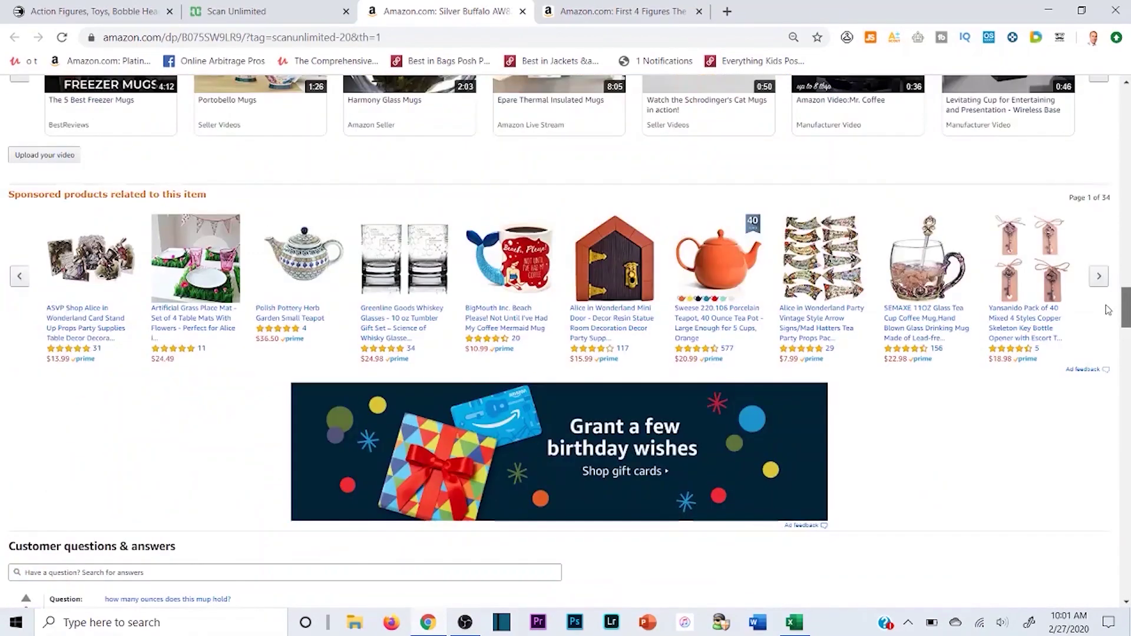
scroll(255, 328, up, 10)
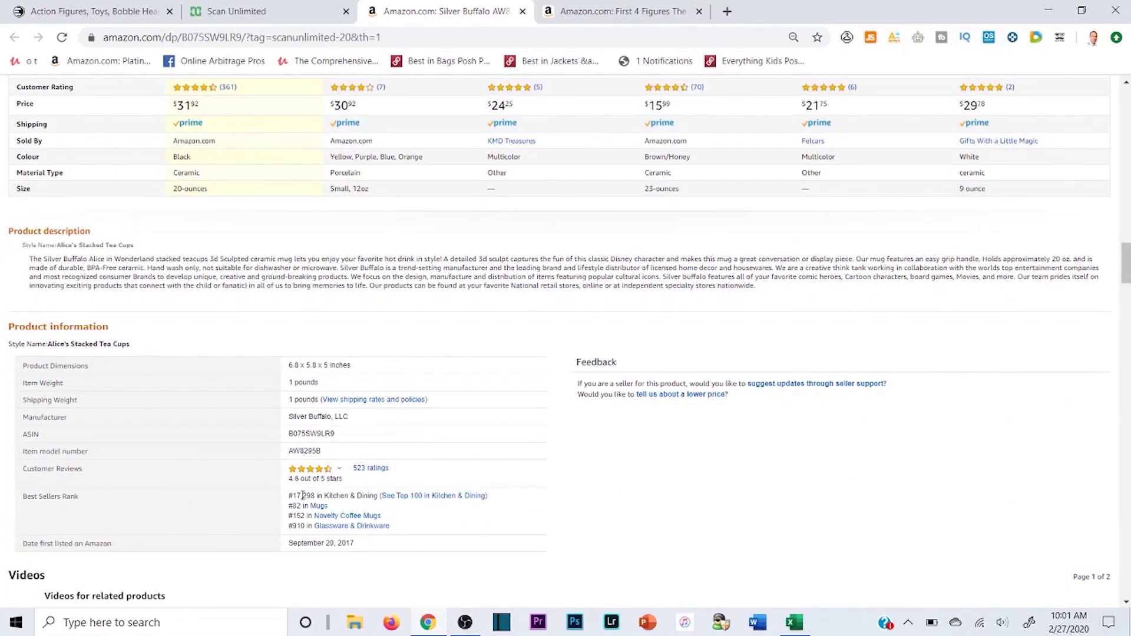
double_click(321, 433)
click(633, 437)
Switch to the EE Distribution page and back, then review the mug listing's title, price and style options.
key(ctrl+1)
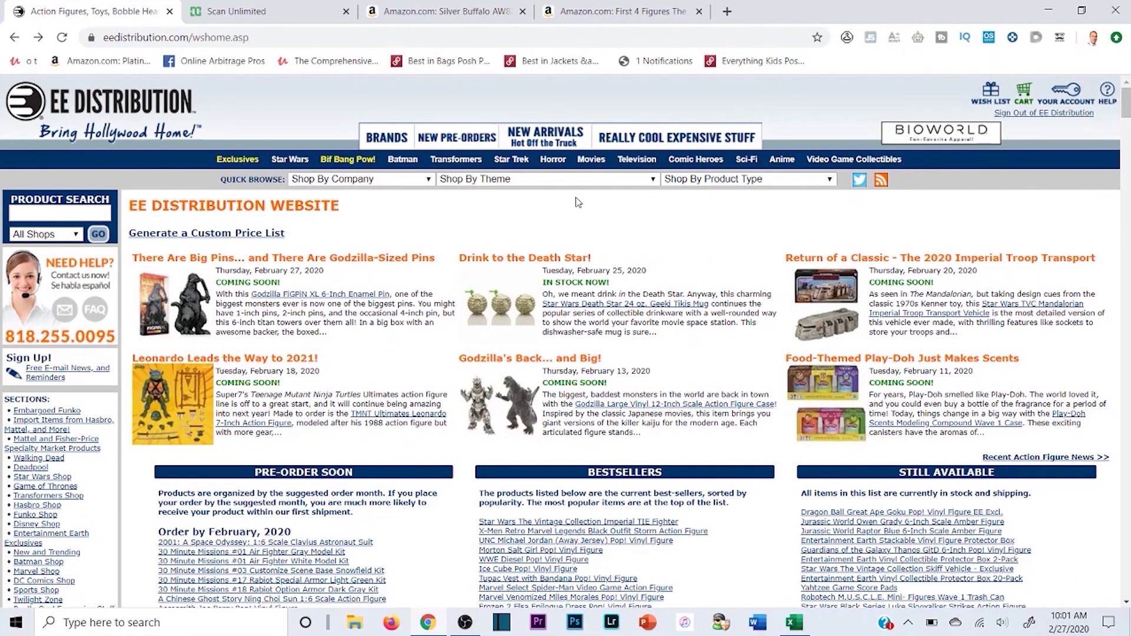
click(416, 9)
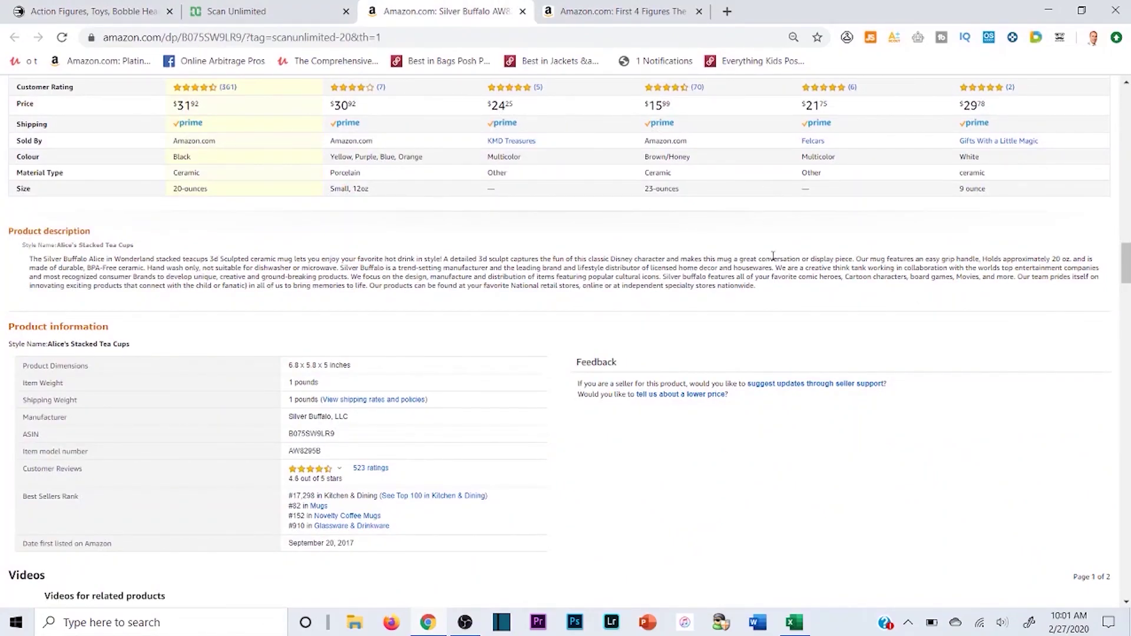
drag(1125, 259, 1096, 97)
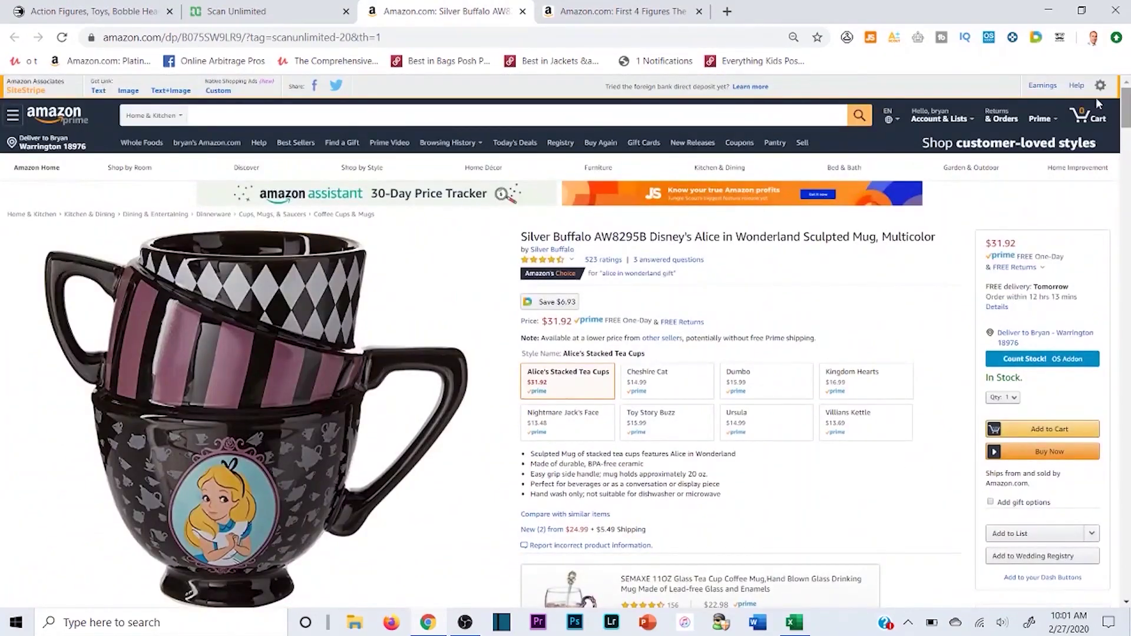
scroll(812, 196, down, 1)
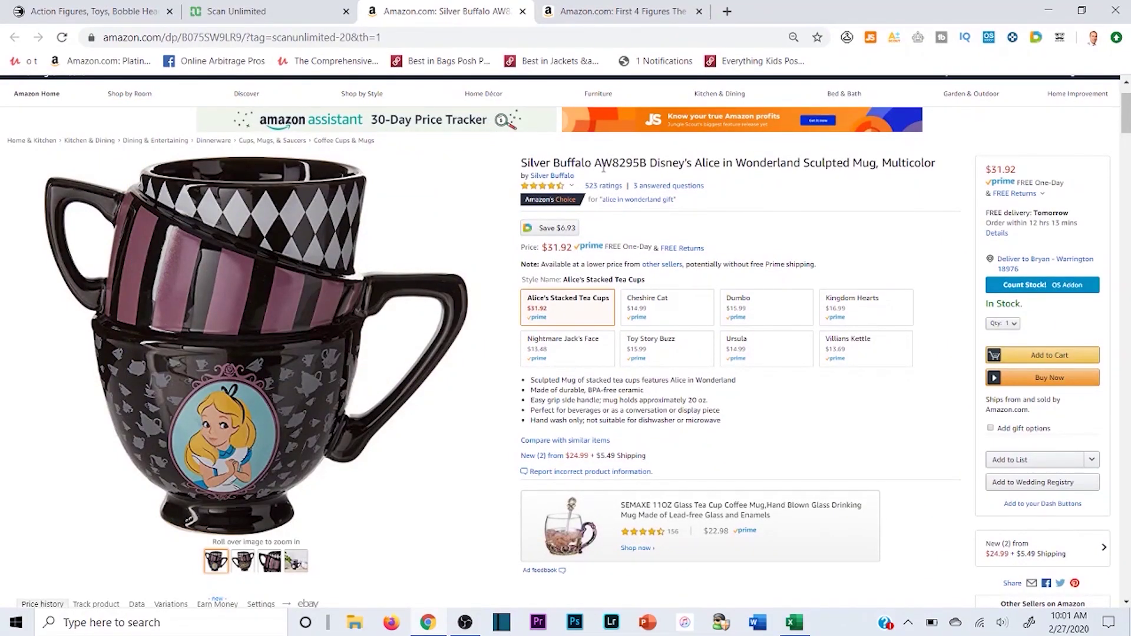
click(290, 6)
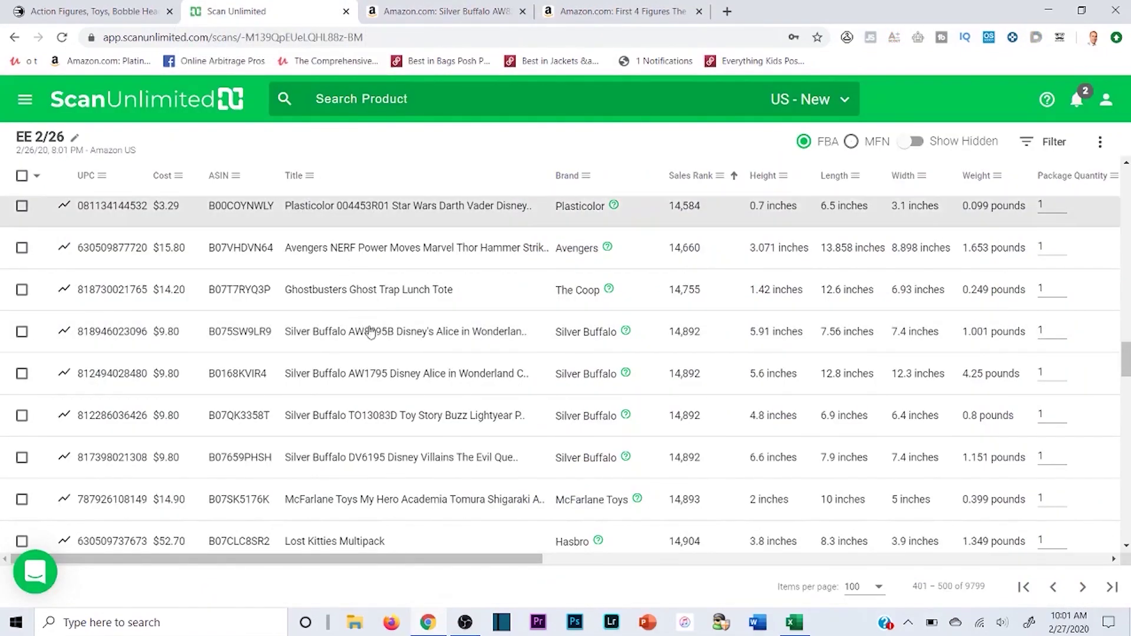
double_click(127, 373)
right_click(128, 374)
click(154, 386)
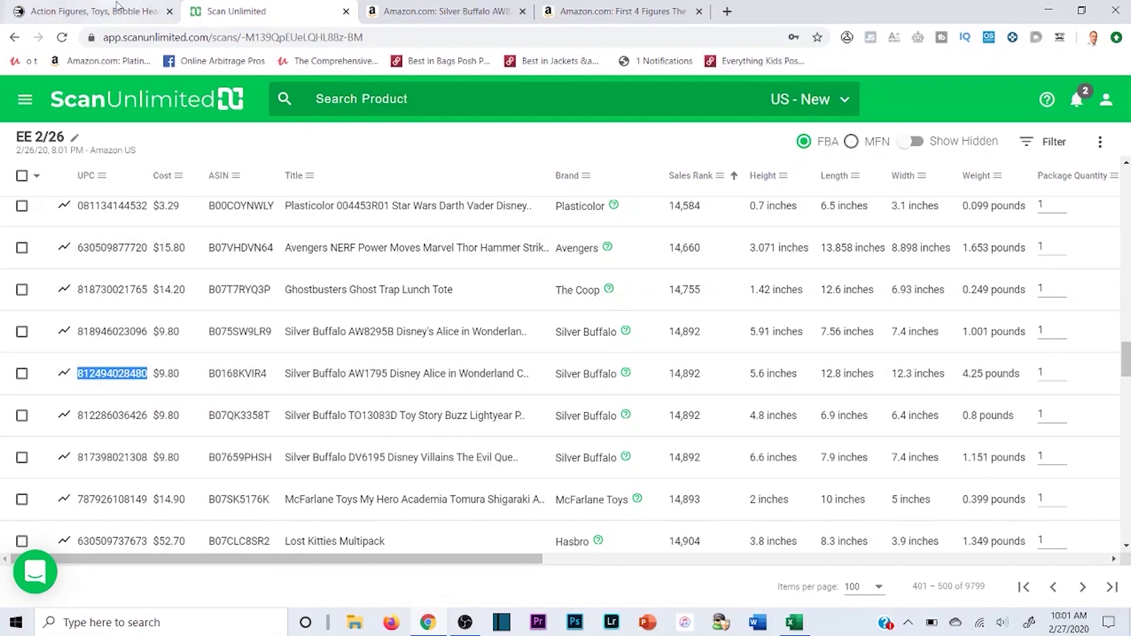
click(108, 8)
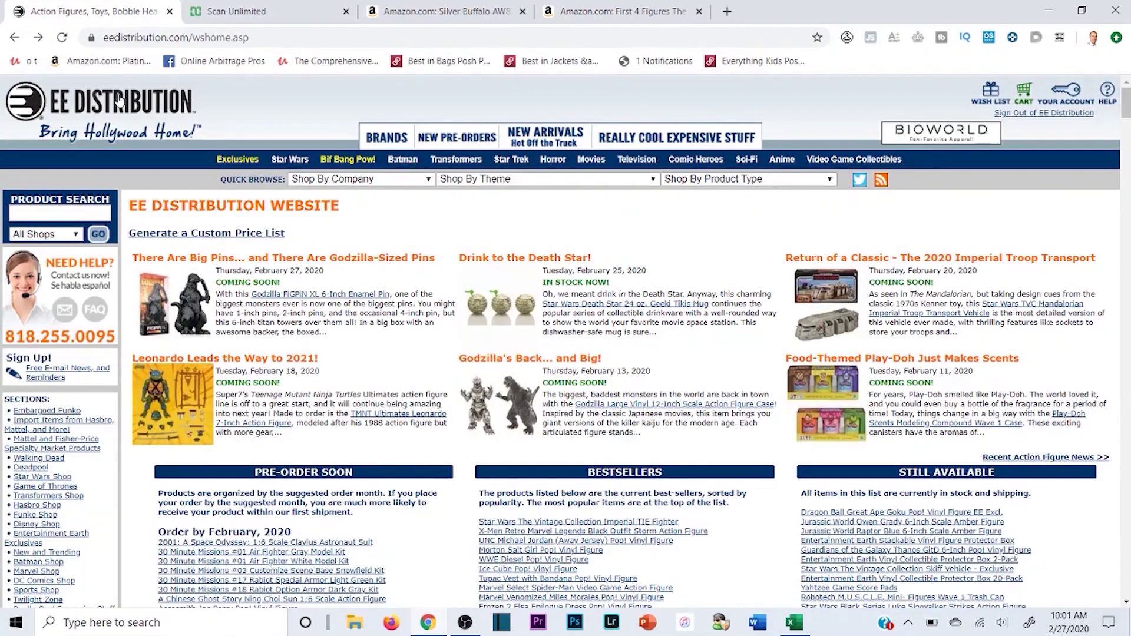
click(69, 211)
key(ctrl+v)
key(Return)
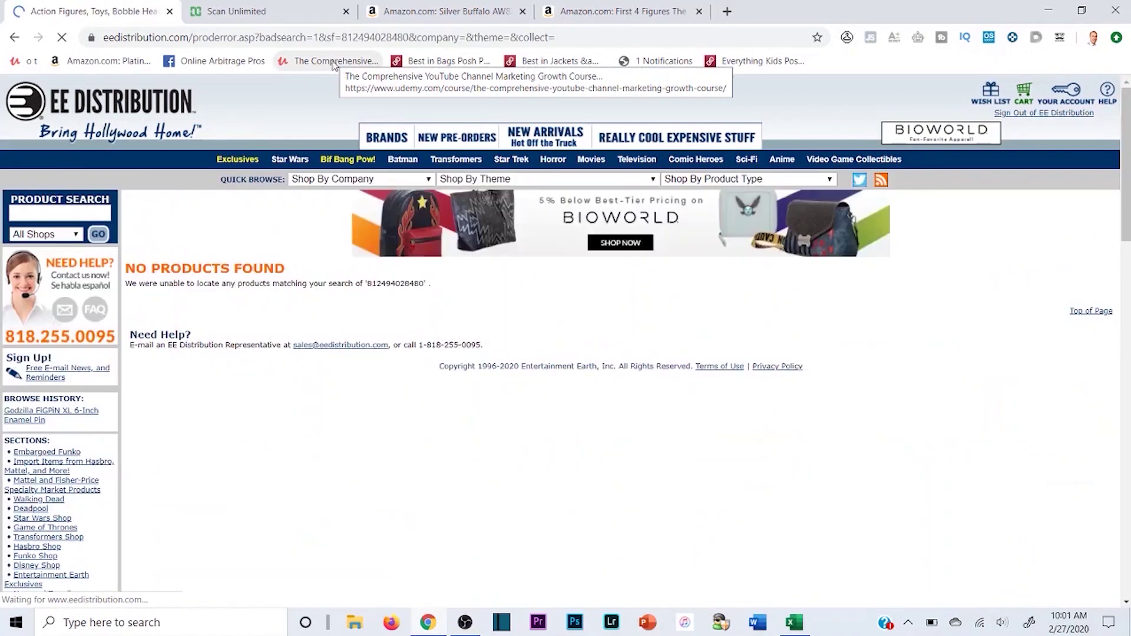
click(795, 623)
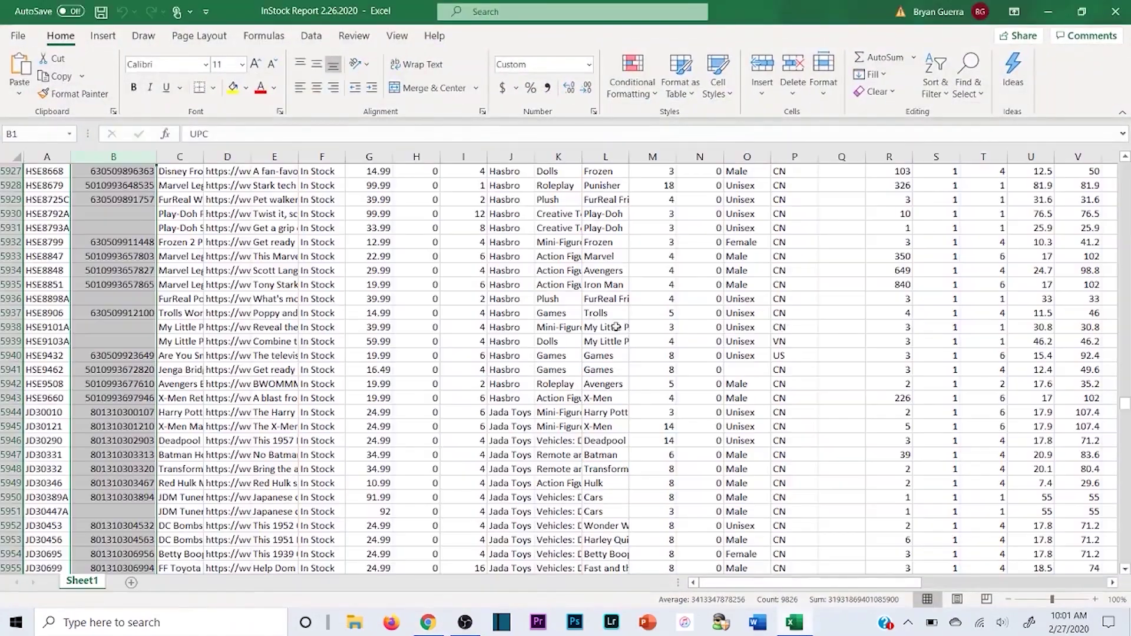
click(523, 270)
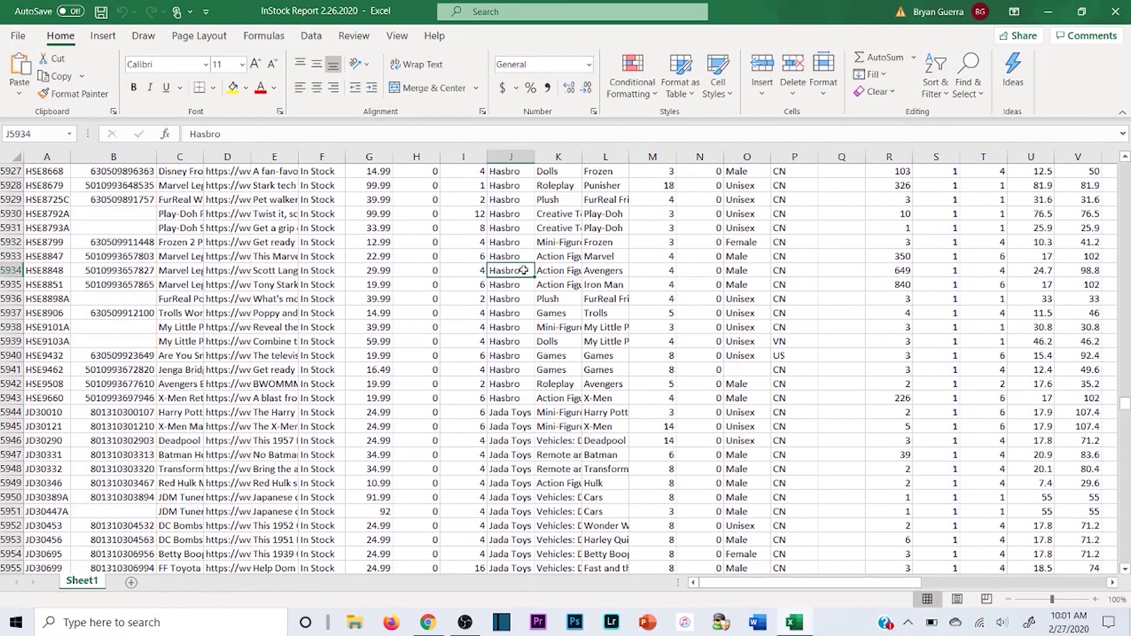
key(ctrl+f)
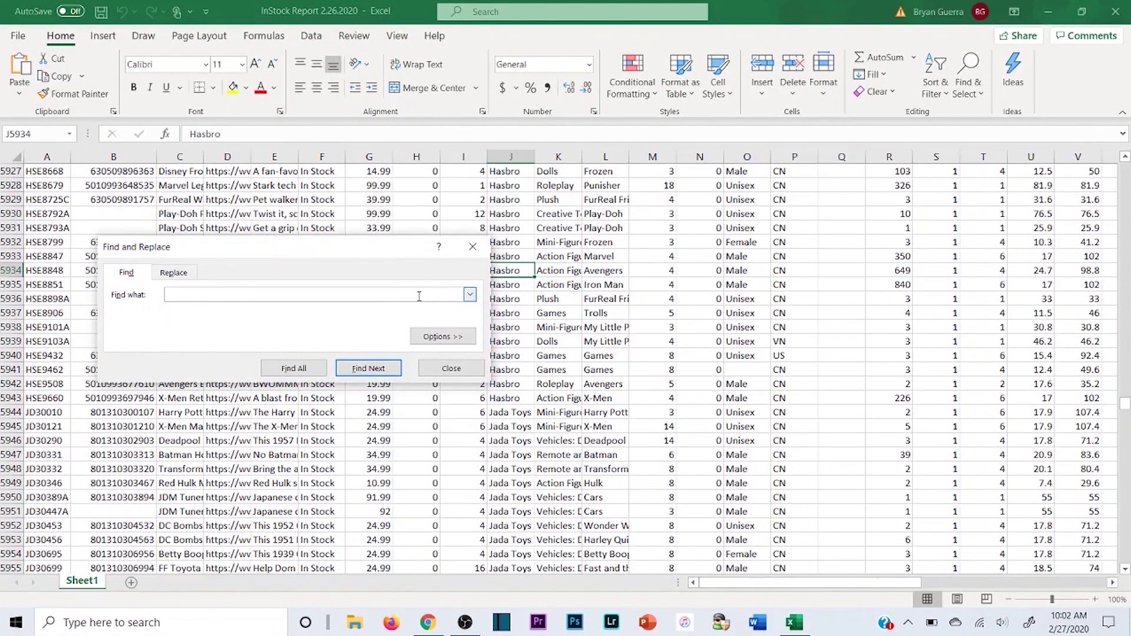
key(ctrl+v)
click(368, 368)
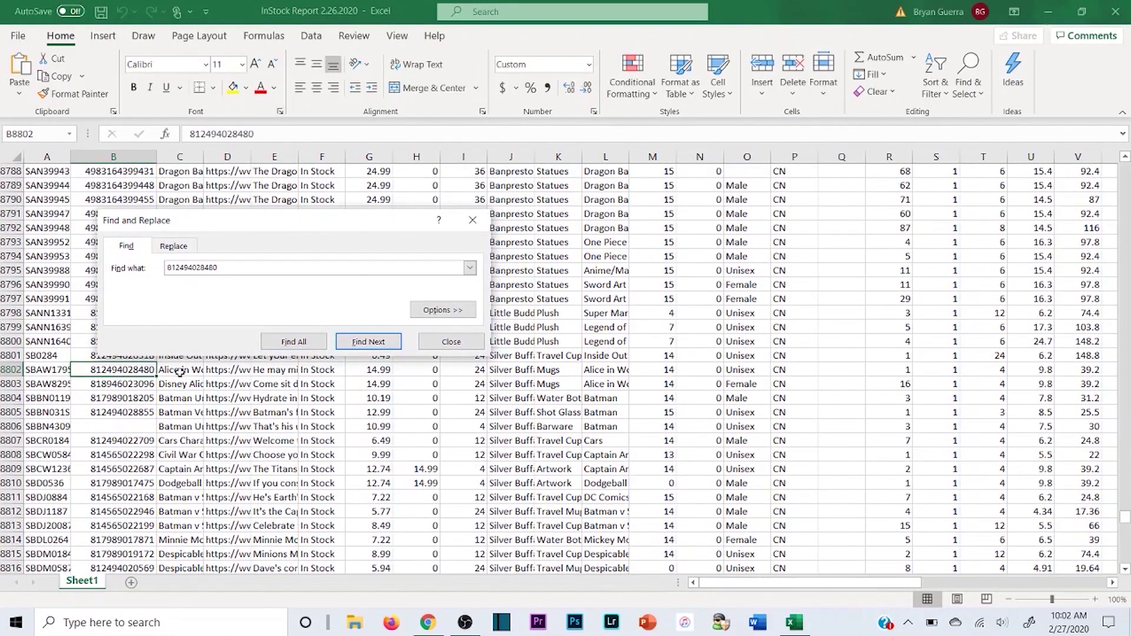
Copy the product name beside the found UPC, fit column C to its contents and close Find and Replace.
click(180, 371)
right_click(189, 369)
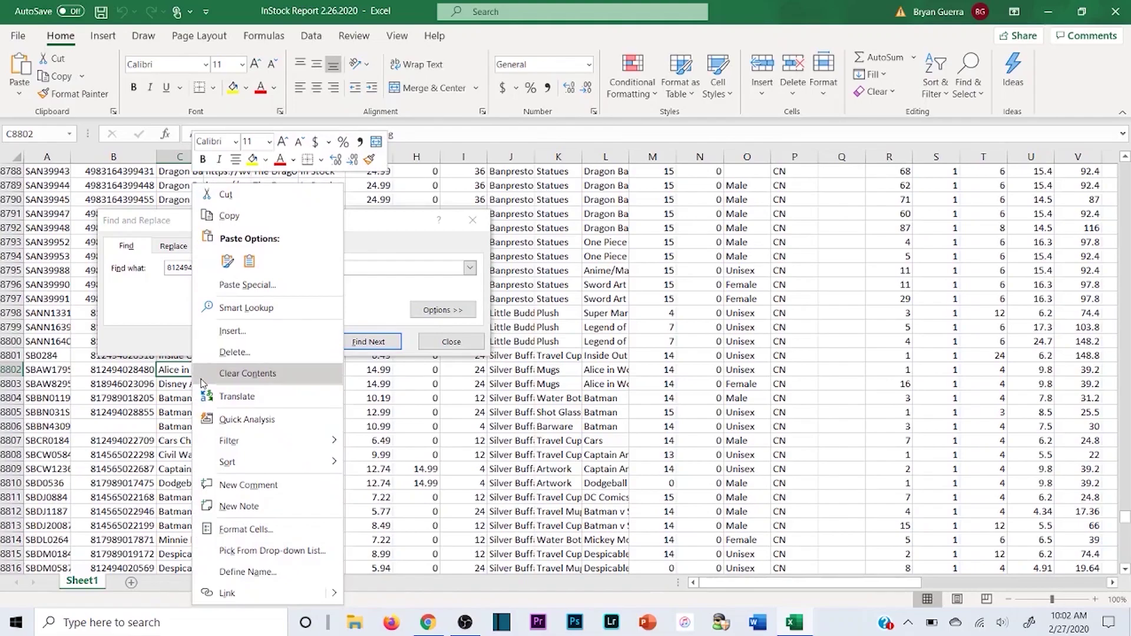
click(230, 216)
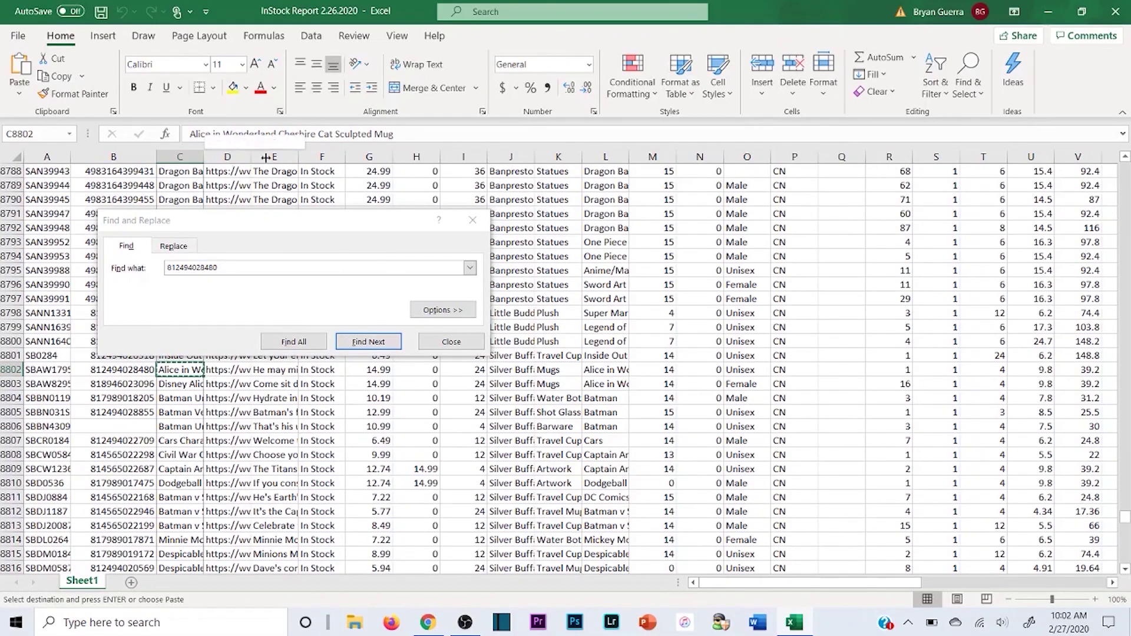
double_click(204, 156)
click(451, 342)
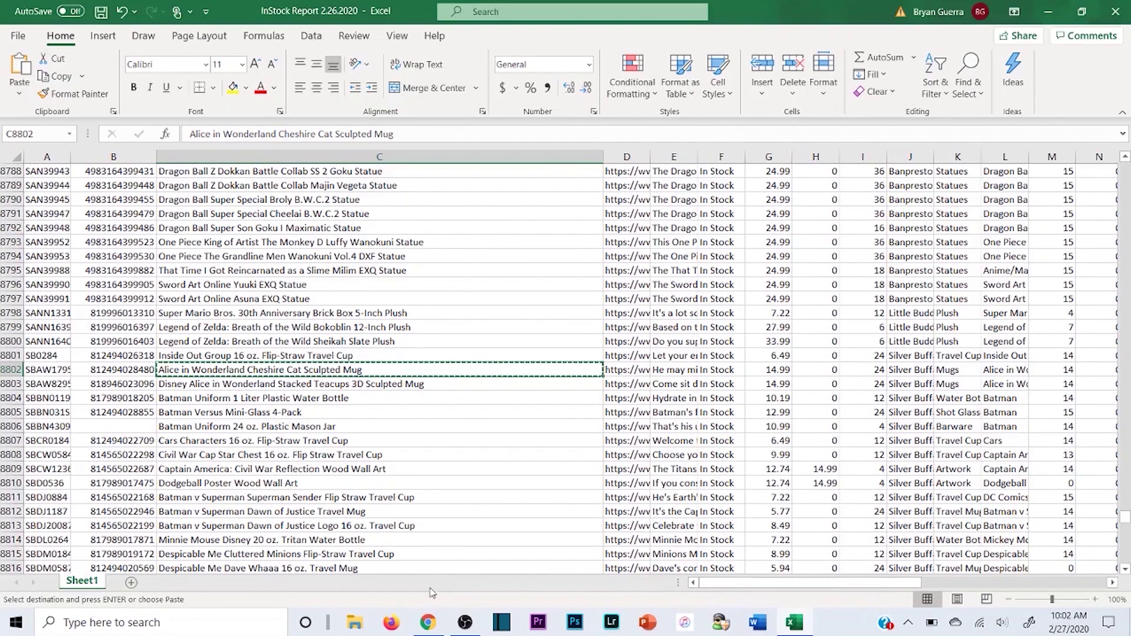
Search EE Distribution for "Alice in Wonderland Cheshire Cat Sculpted Mug" and review its stock status, case size and piece prices.
key(alt+Tab)
key(ctrl+v)
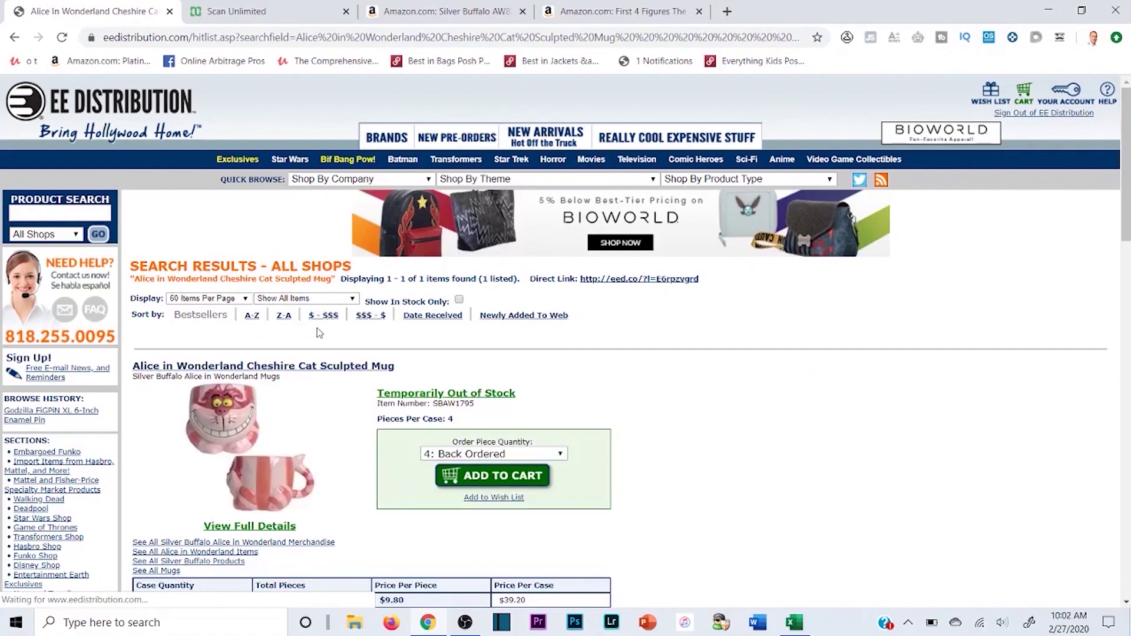
scroll(554, 413, down, 9)
scroll(347, 273, up, 7)
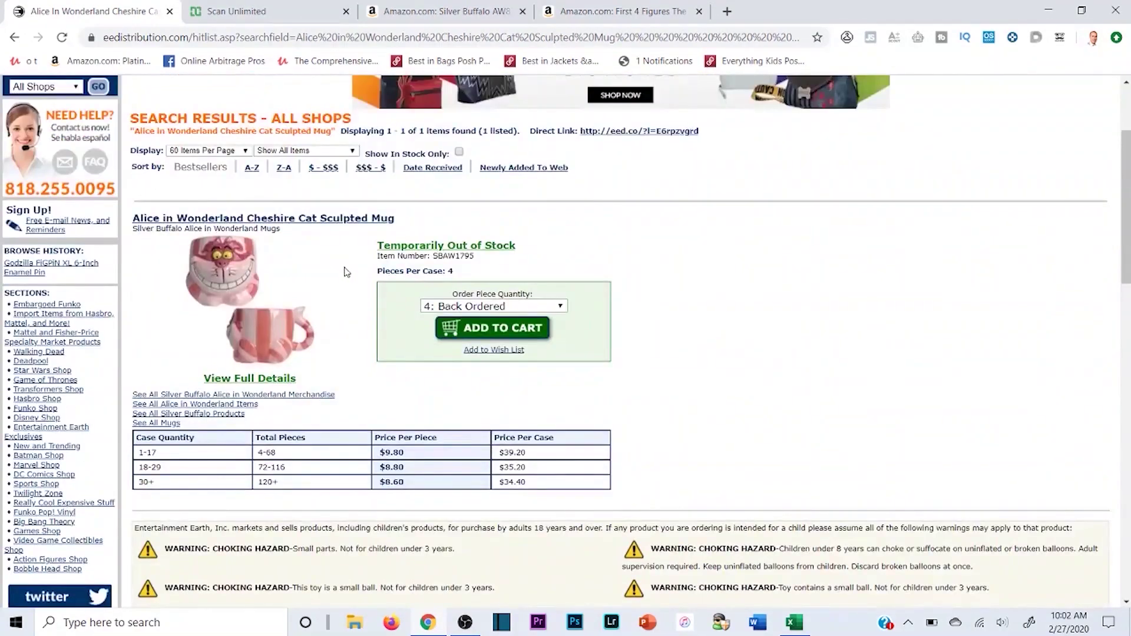
scroll(365, 223, up, 4)
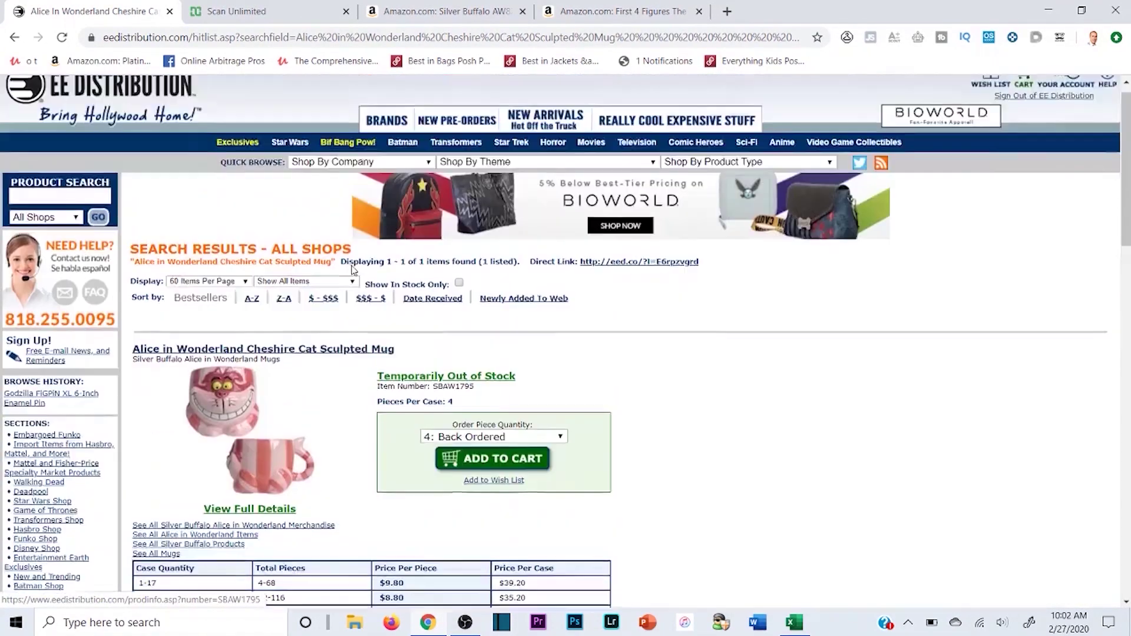
scroll(337, 372, down, 2)
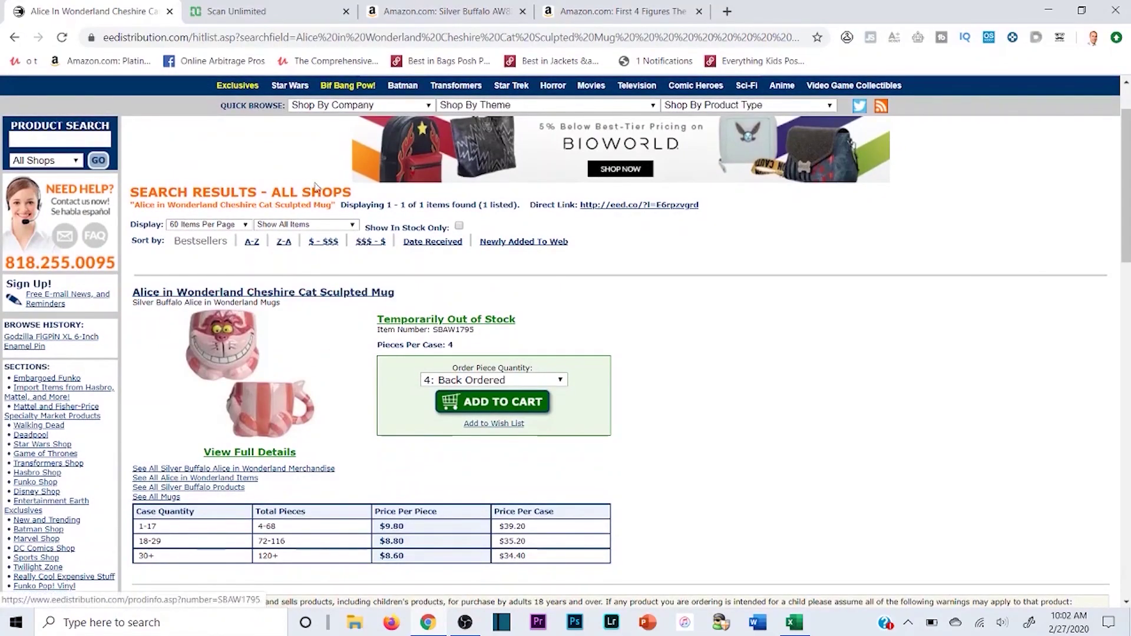
scroll(782, 310, up, 1)
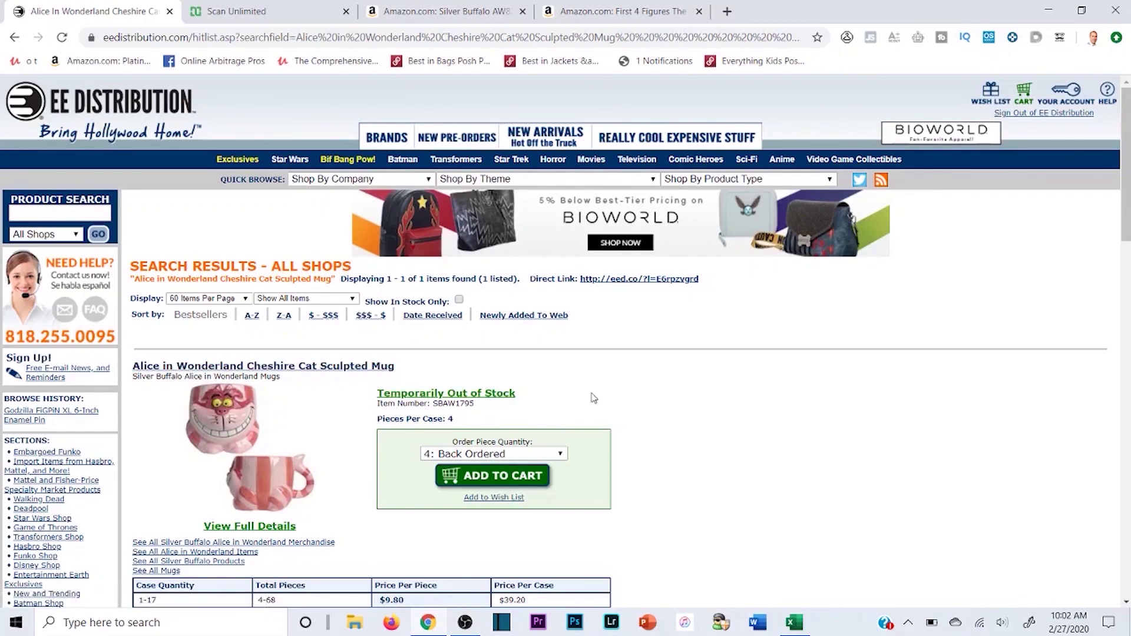
Compare the supplier's mug with the Amazon listing, selecting the Cheshire Cat style to view its price and image.
click(424, 12)
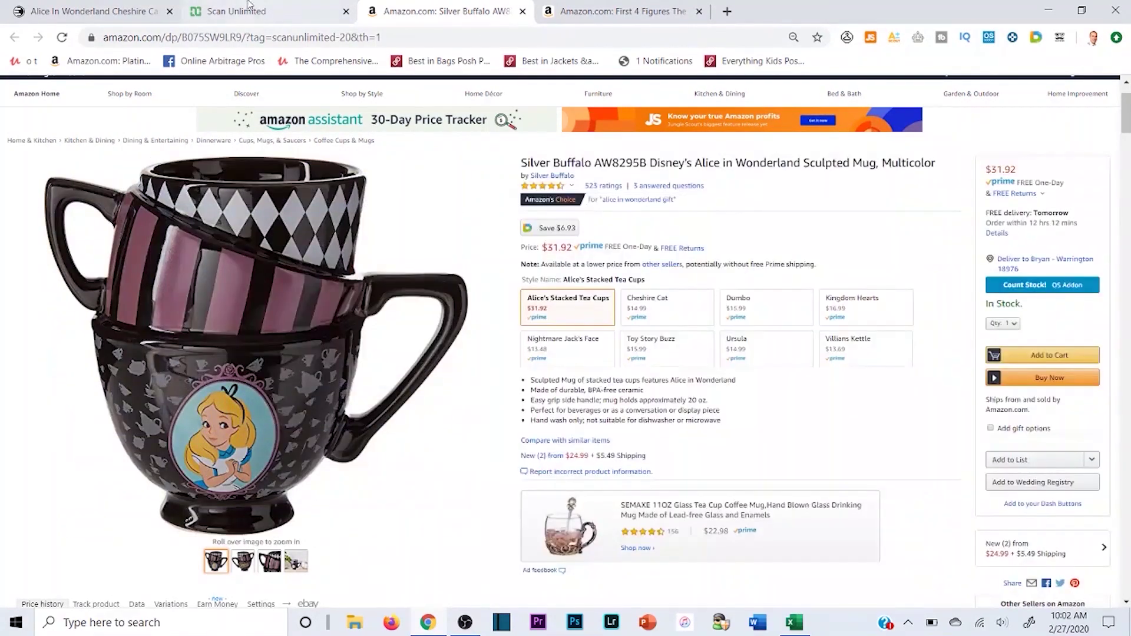
click(159, 5)
scroll(407, 448, down, 2)
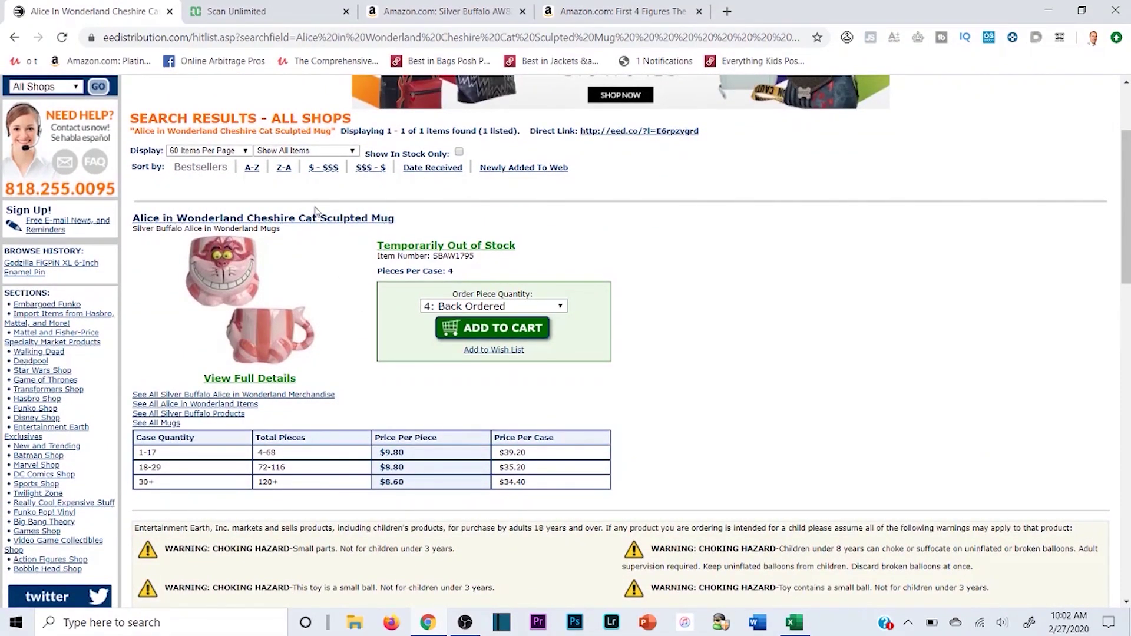
click(425, 5)
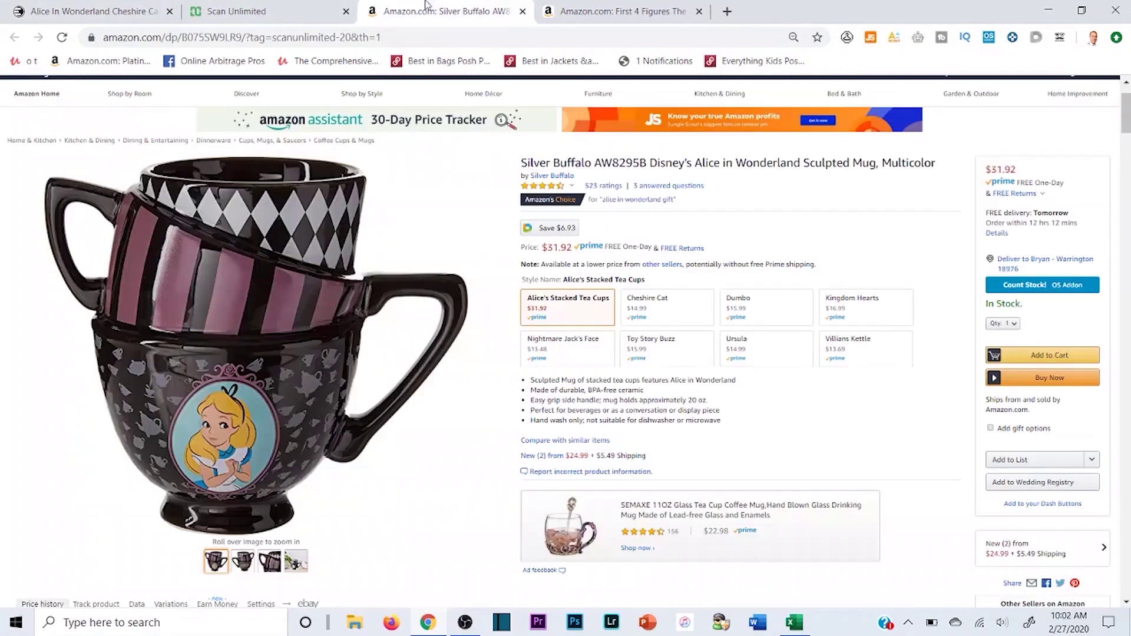
click(678, 321)
mouse_move(283, 348)
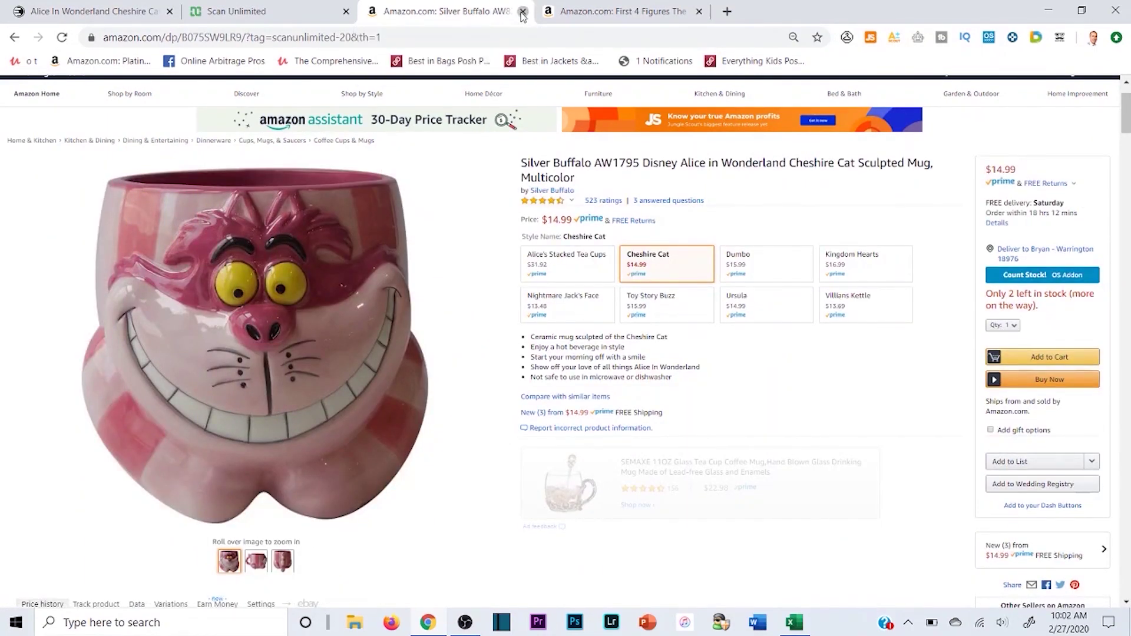
Close both Amazon pages and examine the net profit and ROI of the following items in the scan.
click(522, 12)
click(523, 12)
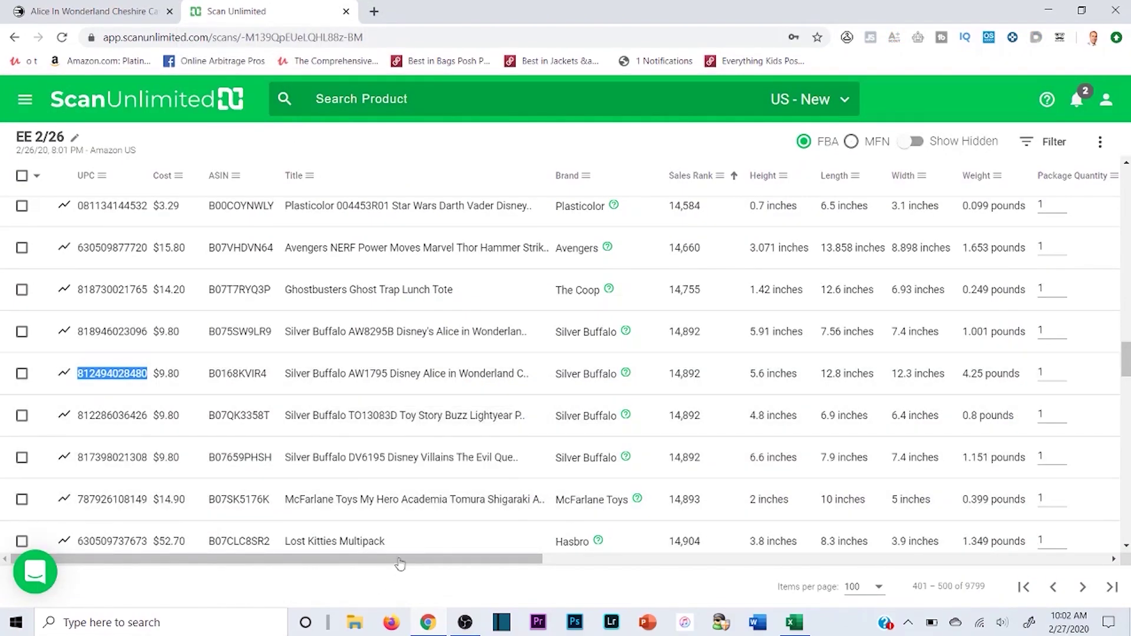
drag(409, 561, 996, 562)
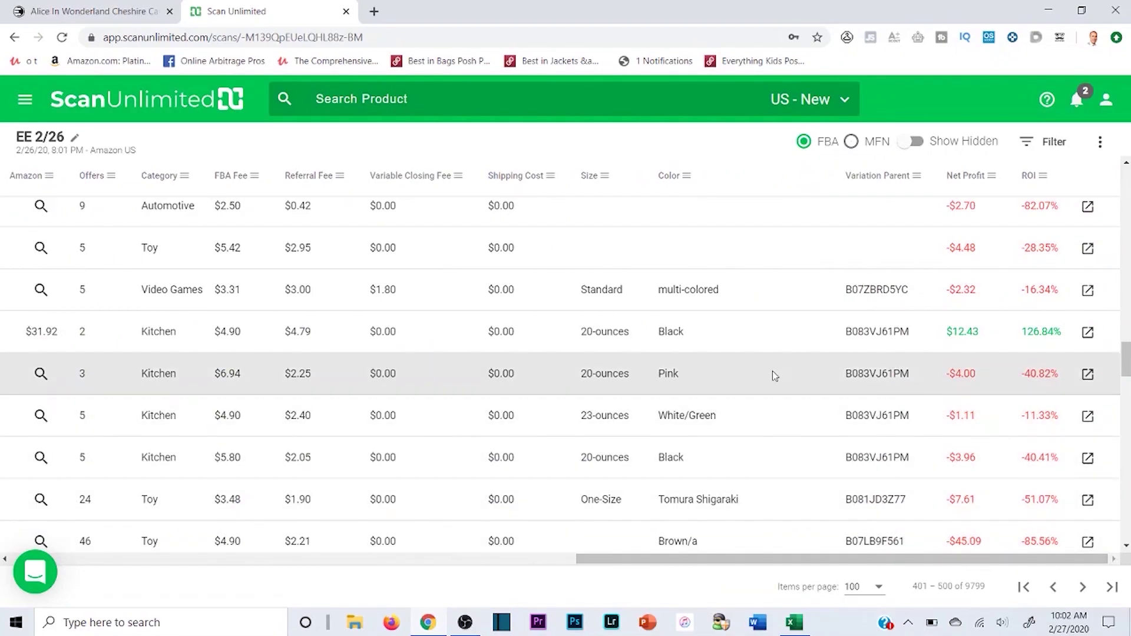
scroll(787, 412, down, 5)
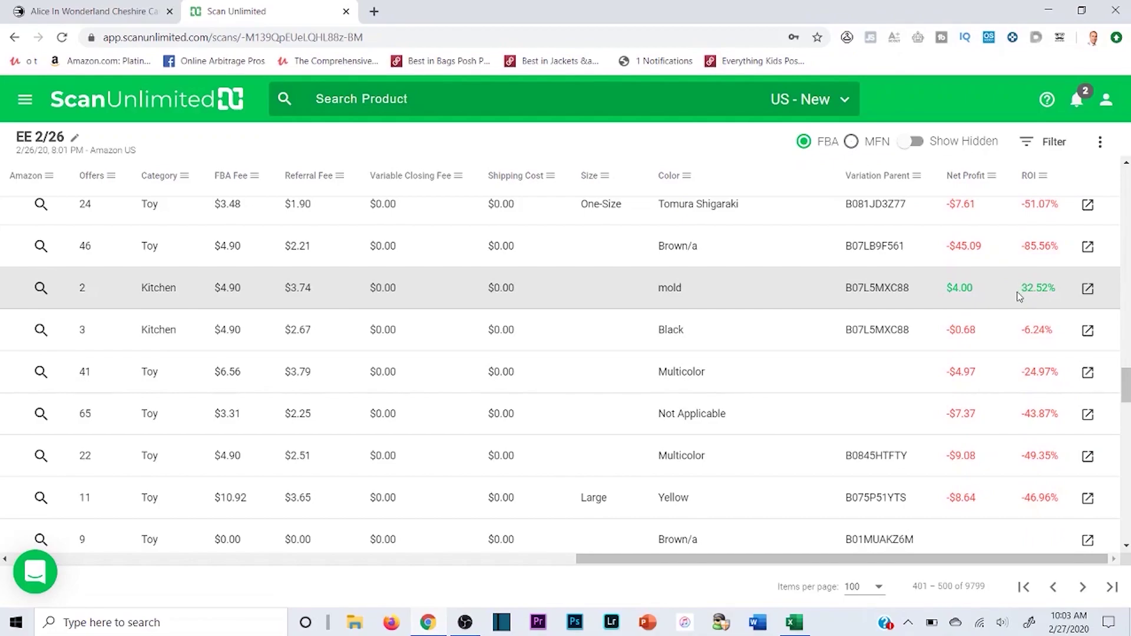
drag(770, 559, 204, 558)
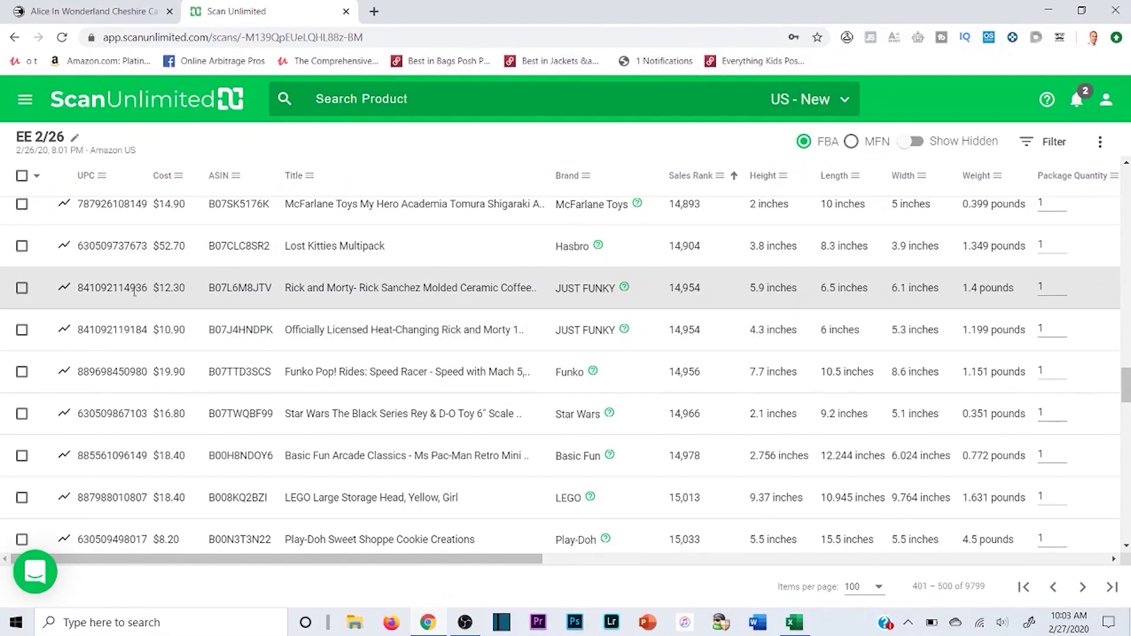
double_click(111, 289)
right_click(140, 286)
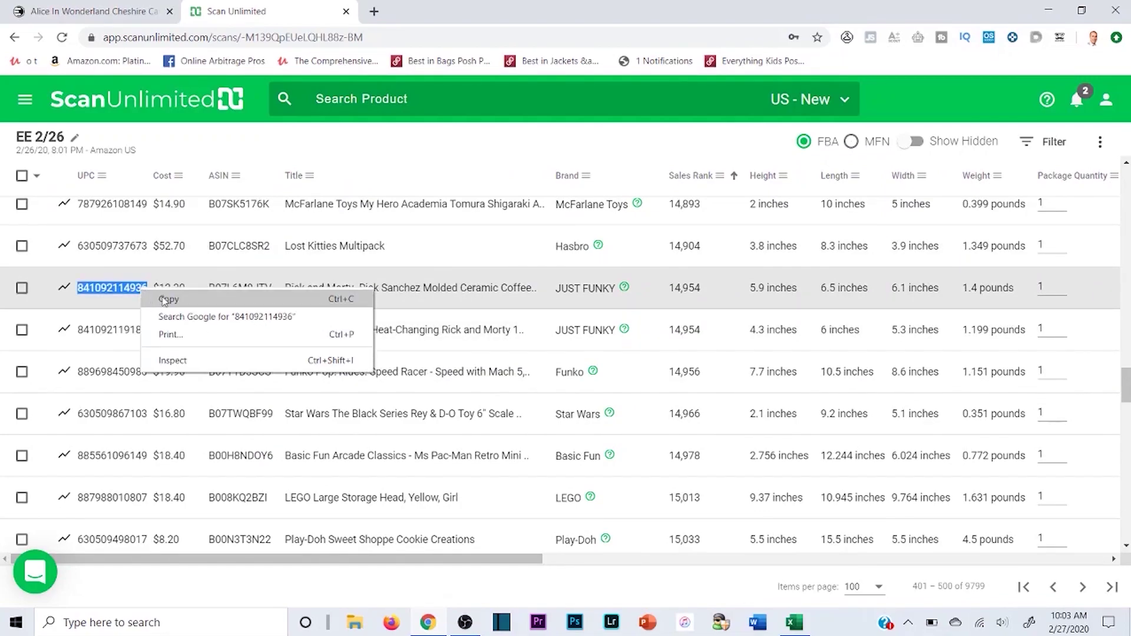
click(158, 298)
Open the Rick Sanchez mug's Amazon listing and review its price, seller and product information.
click(320, 293)
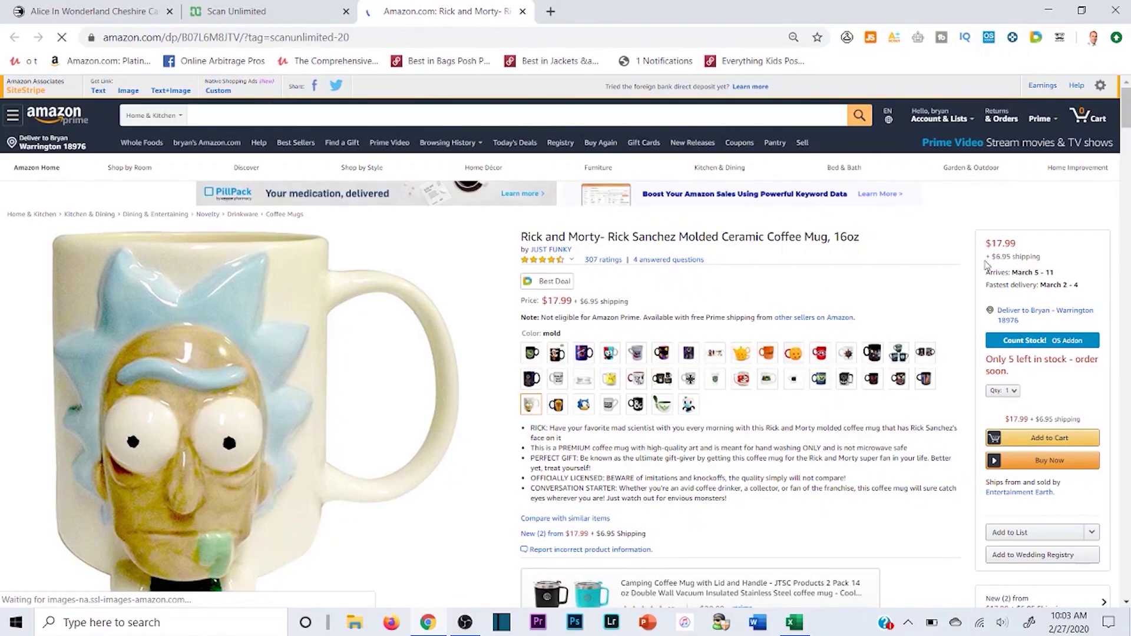
scroll(696, 441, down, 20)
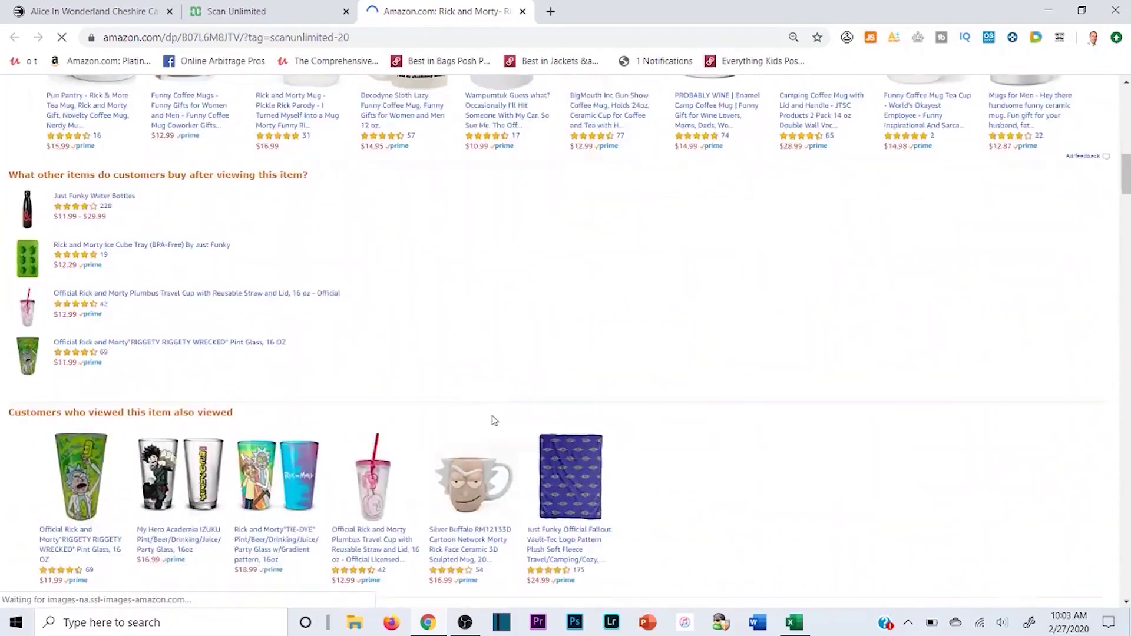
scroll(386, 407, down, 20)
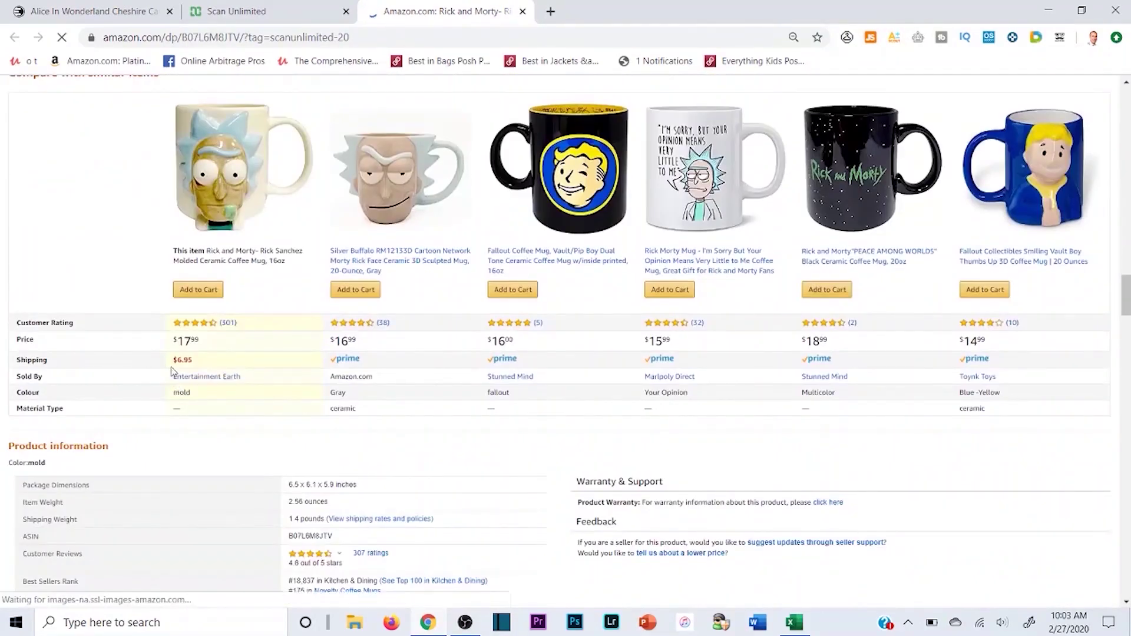
scroll(319, 297, up, 20)
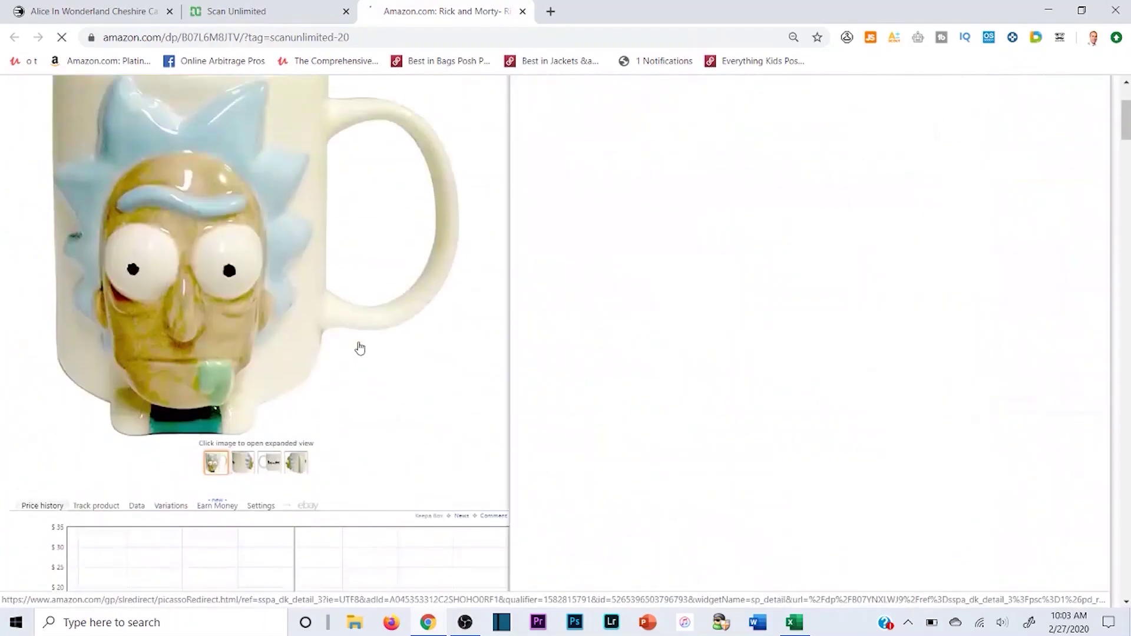
scroll(359, 348, up, 5)
Return to the scan and check the Rick Sanchez mug's fees, net profit and ROI.
click(235, 11)
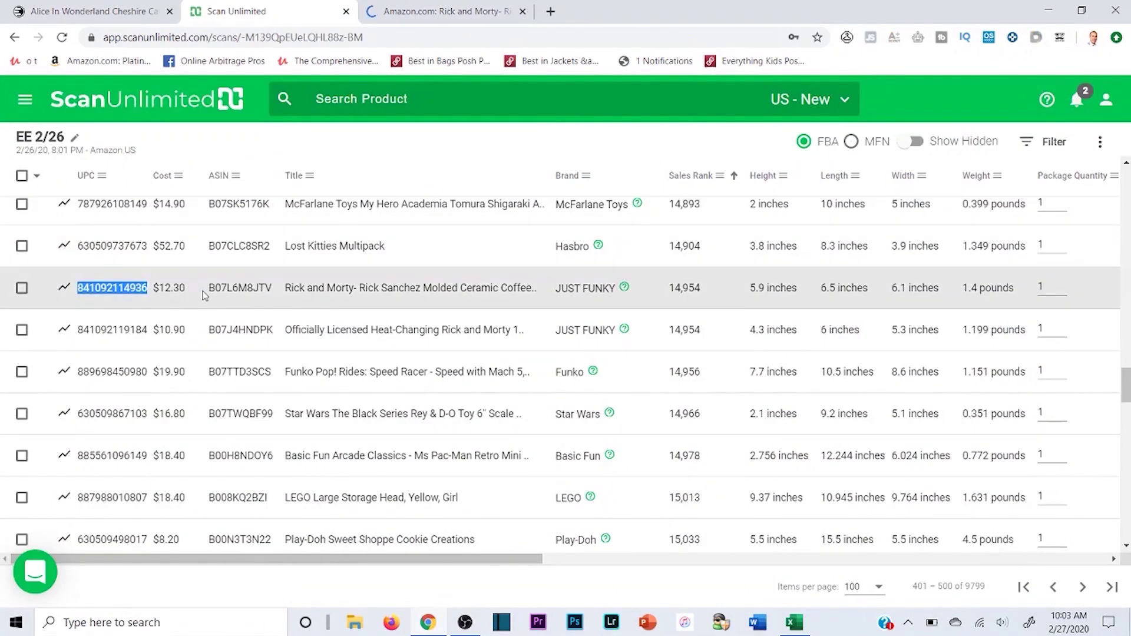
drag(459, 560, 1073, 528)
scroll(935, 527, right, 2)
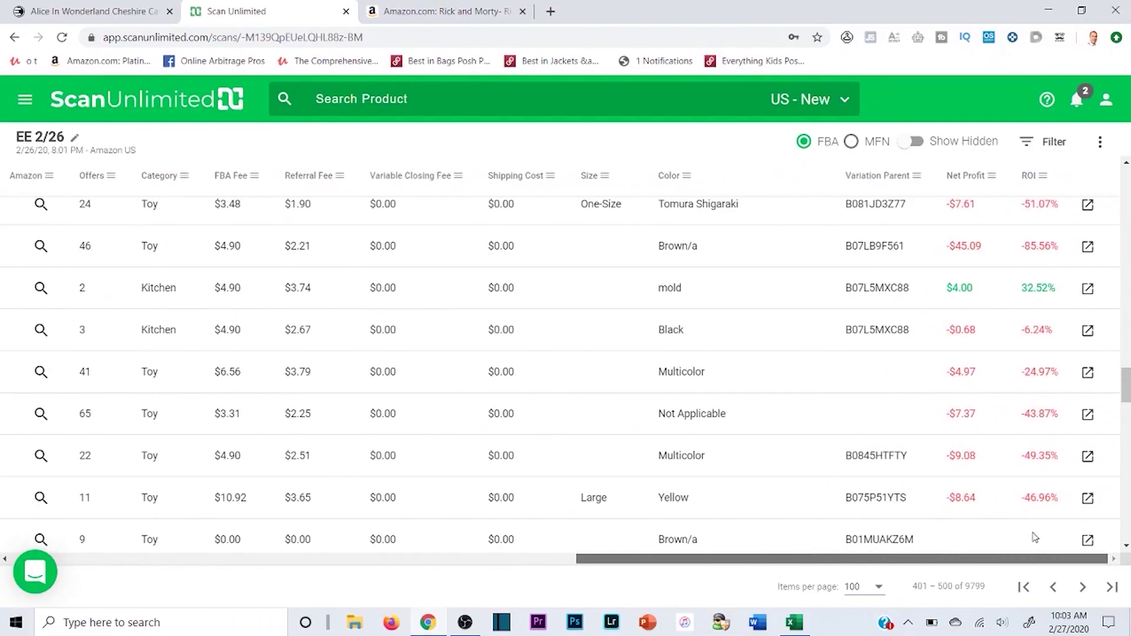
scroll(1035, 535, left, 15)
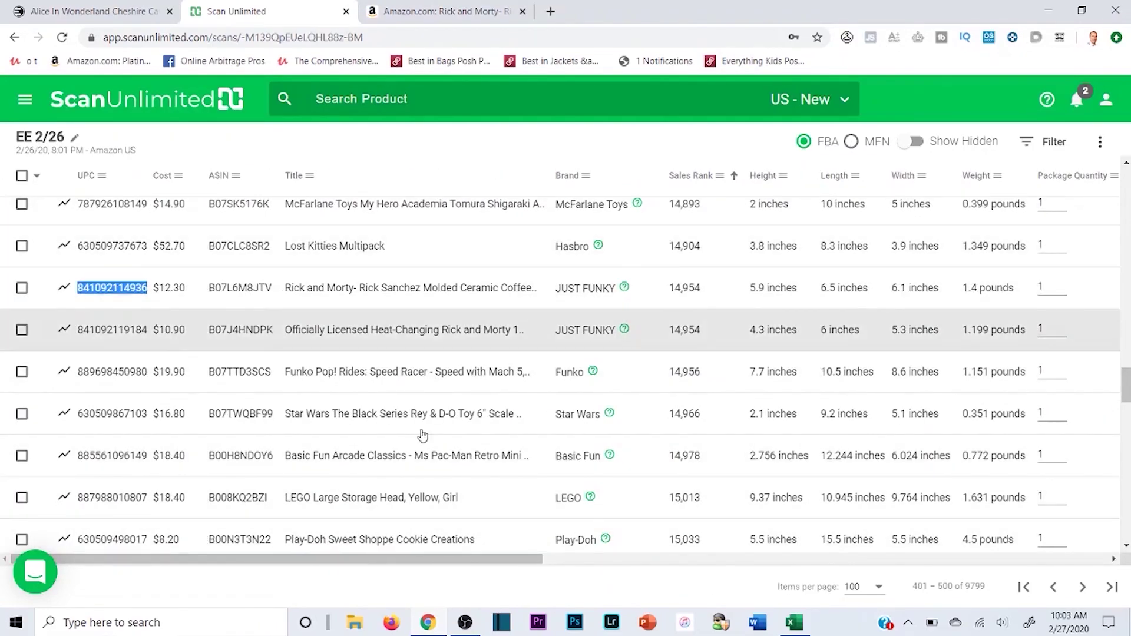
click(794, 623)
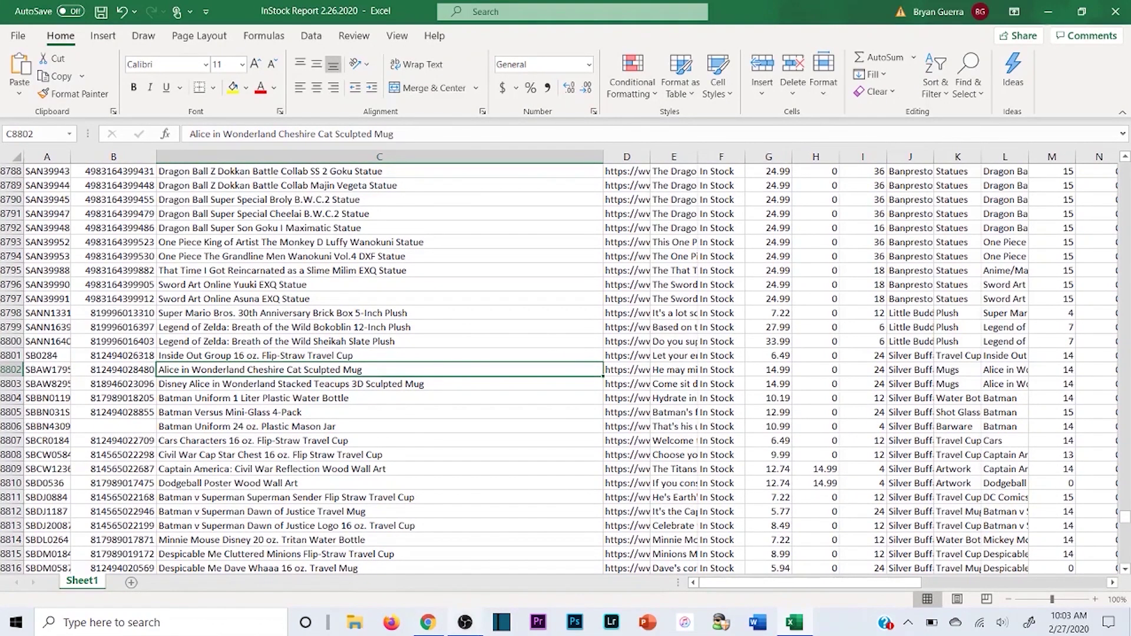
click(436, 626)
click(436, 625)
key(ctrl+f)
key(ctrl+v)
click(382, 358)
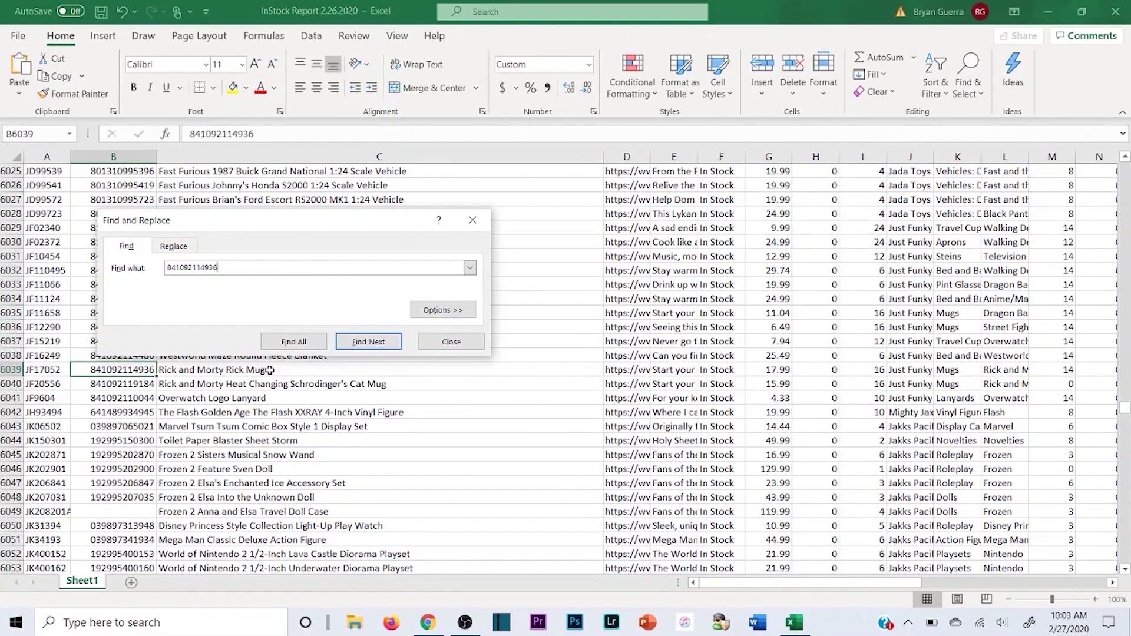
Copy the title "Rick and Morty Rick Mug" from the InStock Report and search for it on the EE Distribution site.
click(269, 371)
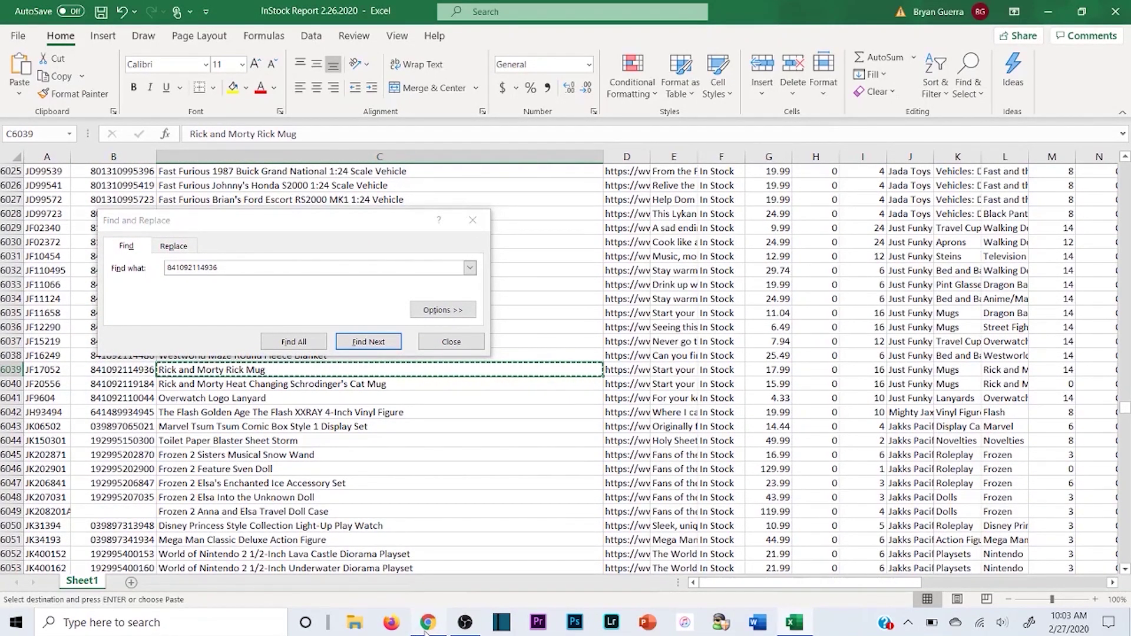
key(alt+Tab)
click(100, 7)
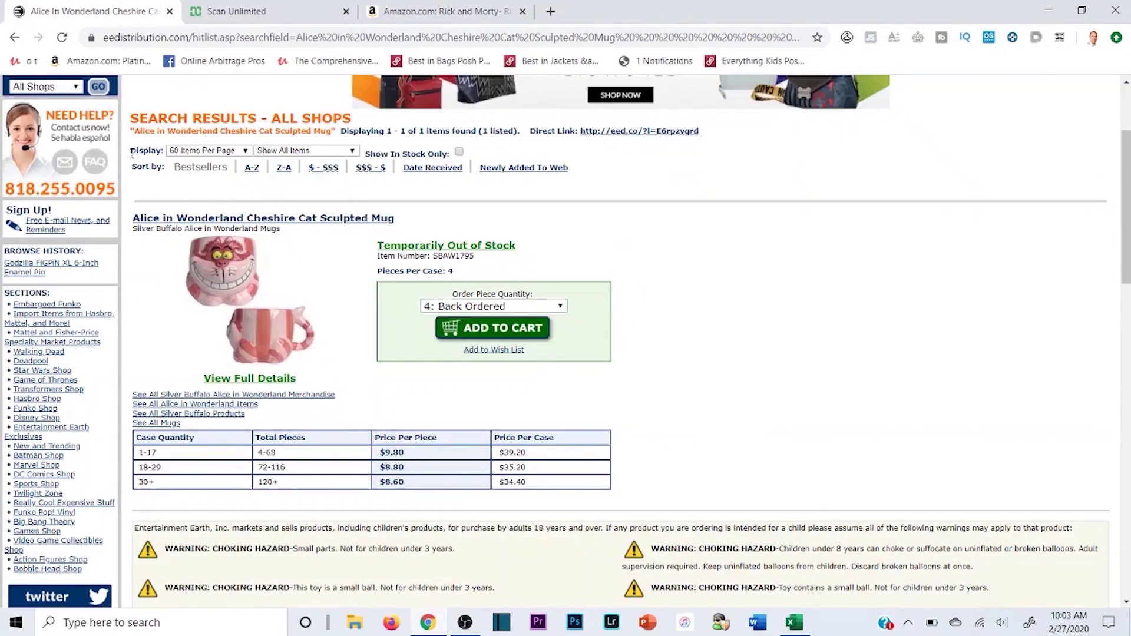
scroll(70, 169, up, 3)
key(F5)
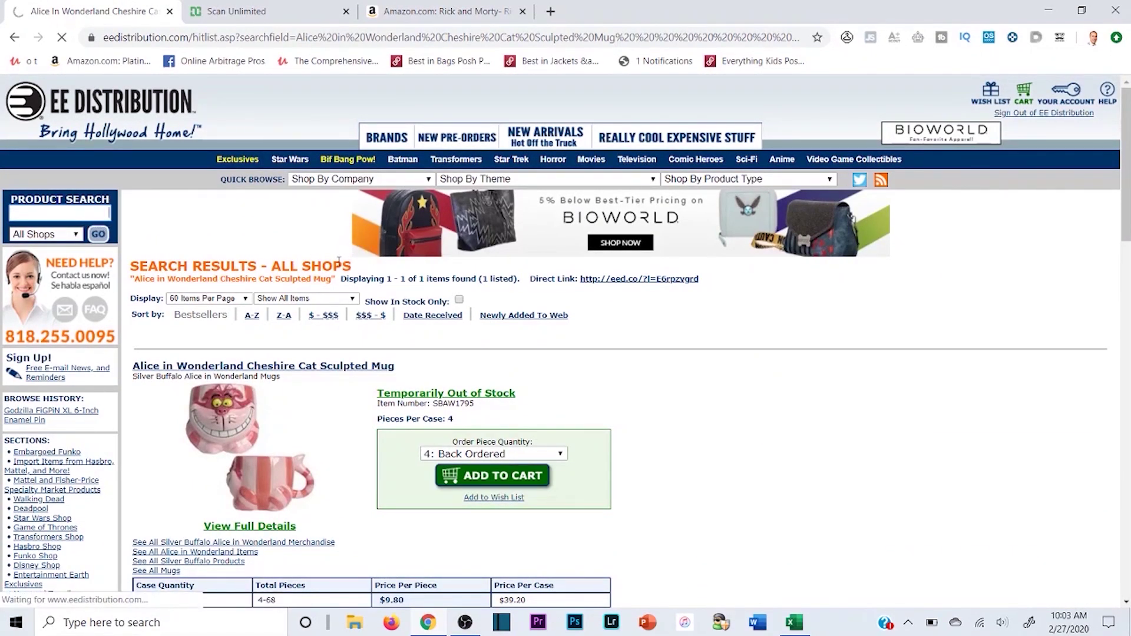
Look through the supplier's search results for the Rick and Morty Rick Mug that matches the Amazon listing's picture.
scroll(430, 392, down, 5)
scroll(430, 392, down, 10)
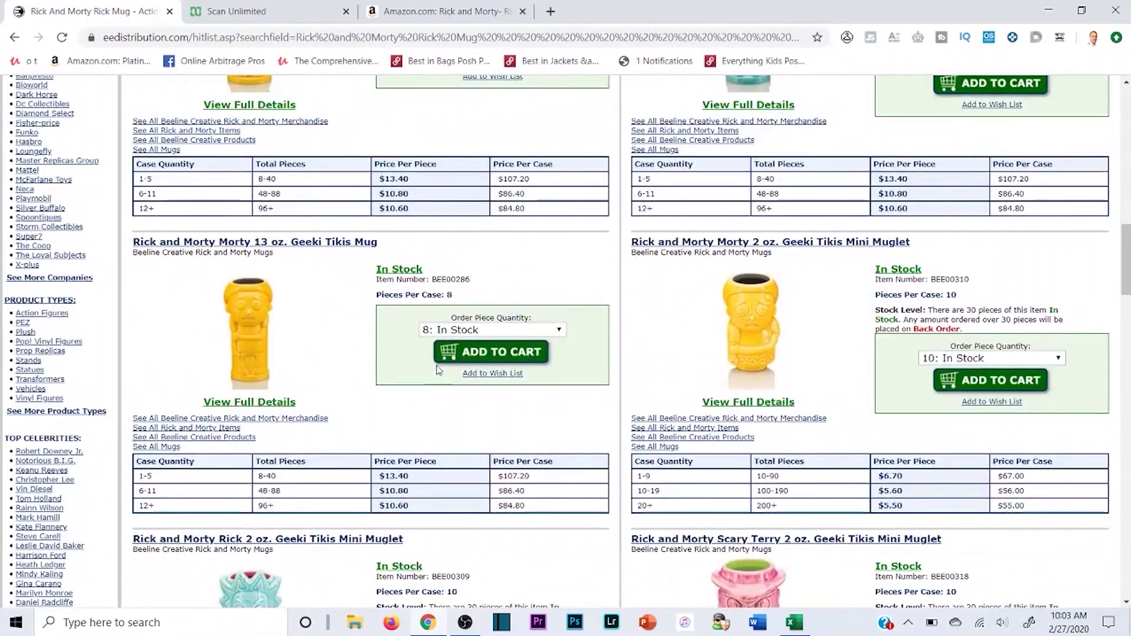
click(403, 6)
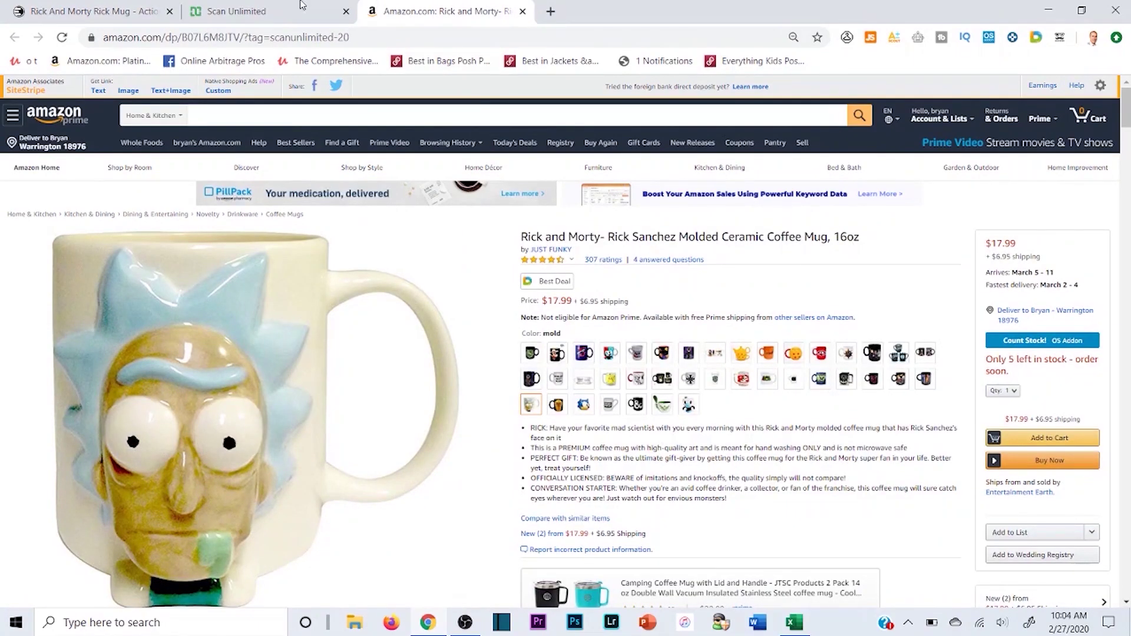
click(94, 11)
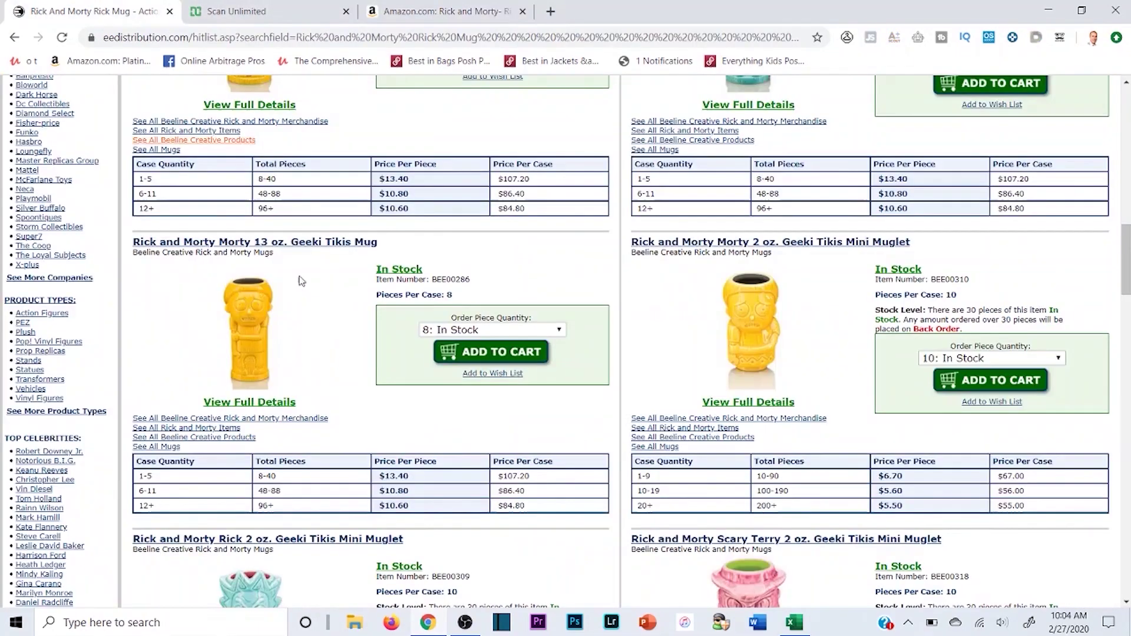
scroll(383, 342, up, 8)
scroll(384, 342, up, 6)
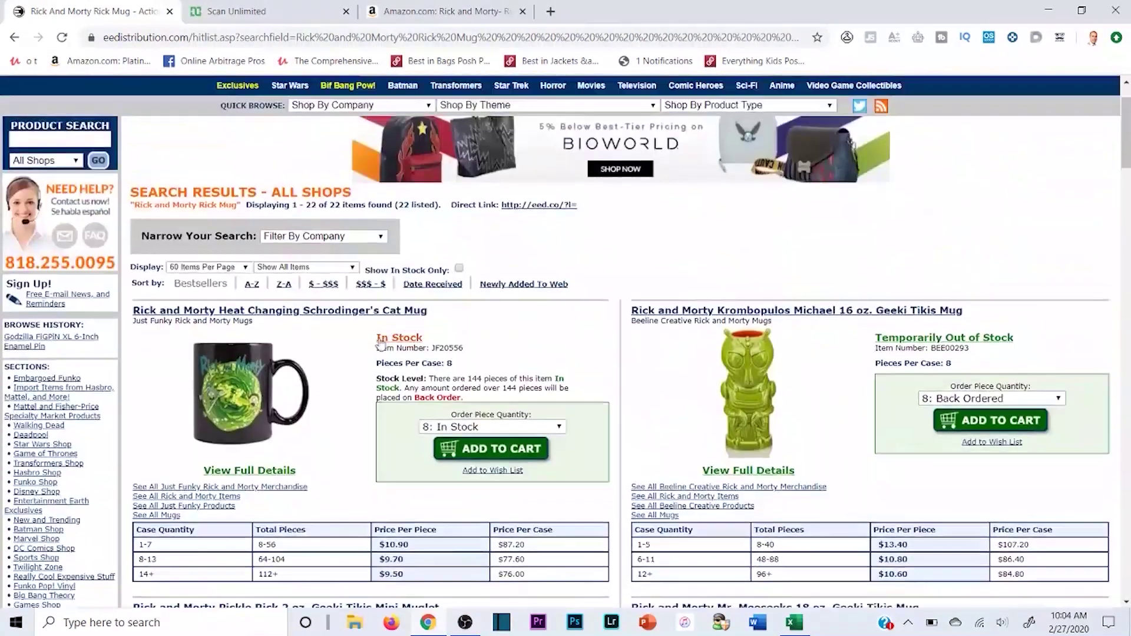
scroll(571, 333, down, 20)
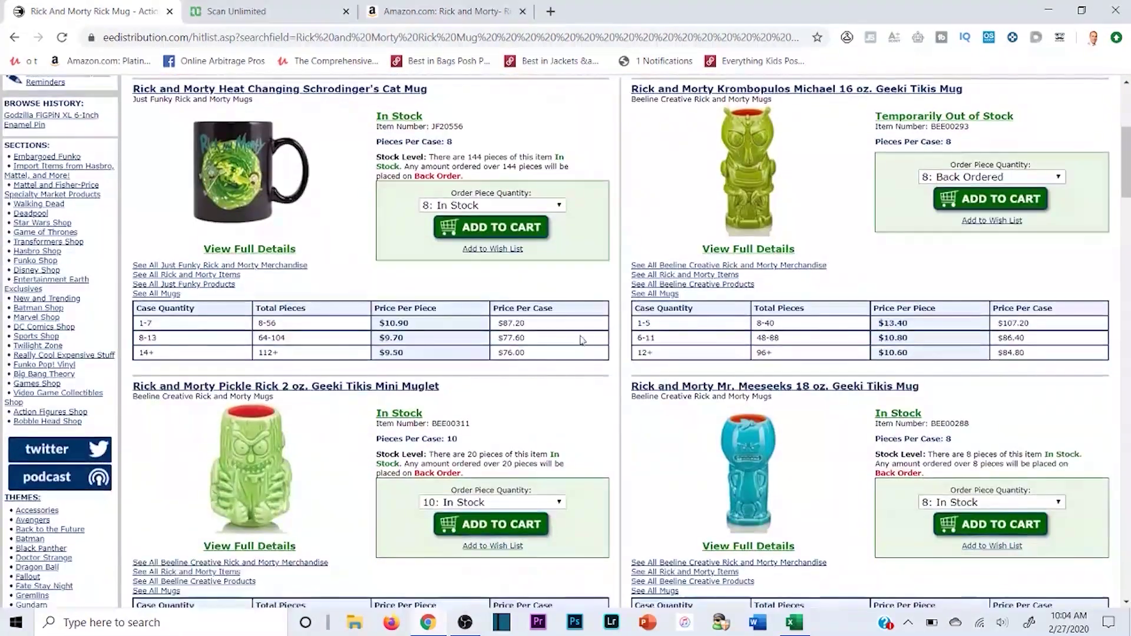
scroll(596, 400, down, 5)
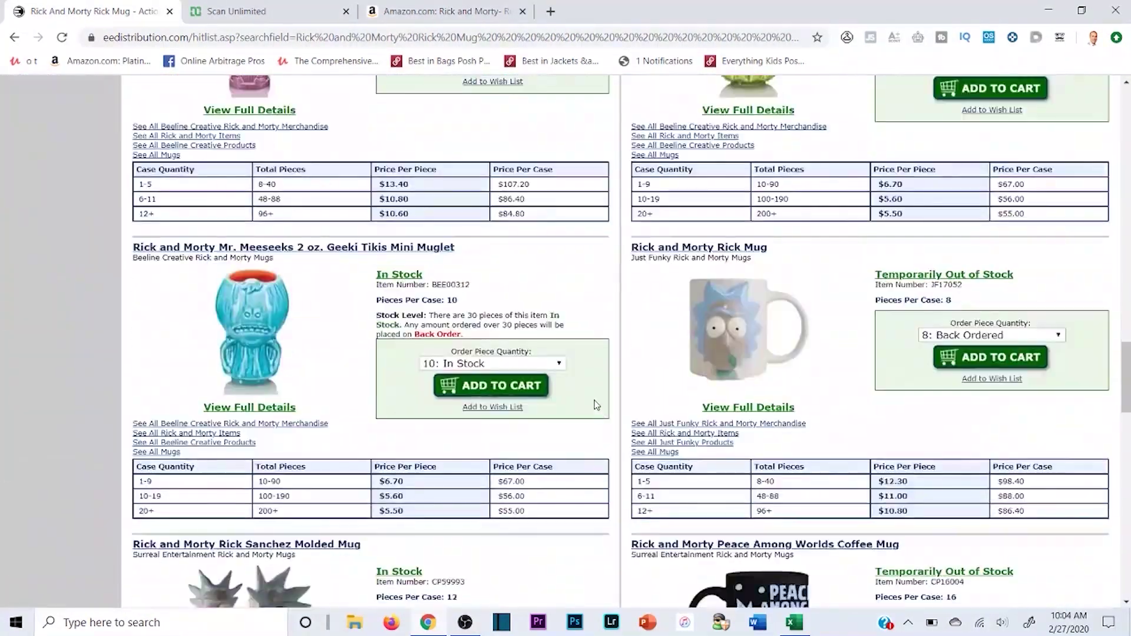
scroll(597, 400, down, 3)
scroll(597, 399, up, 2)
Compare the supplier's Rick and Morty Rick Mug with the Amazon listing and check its stock status.
click(410, 6)
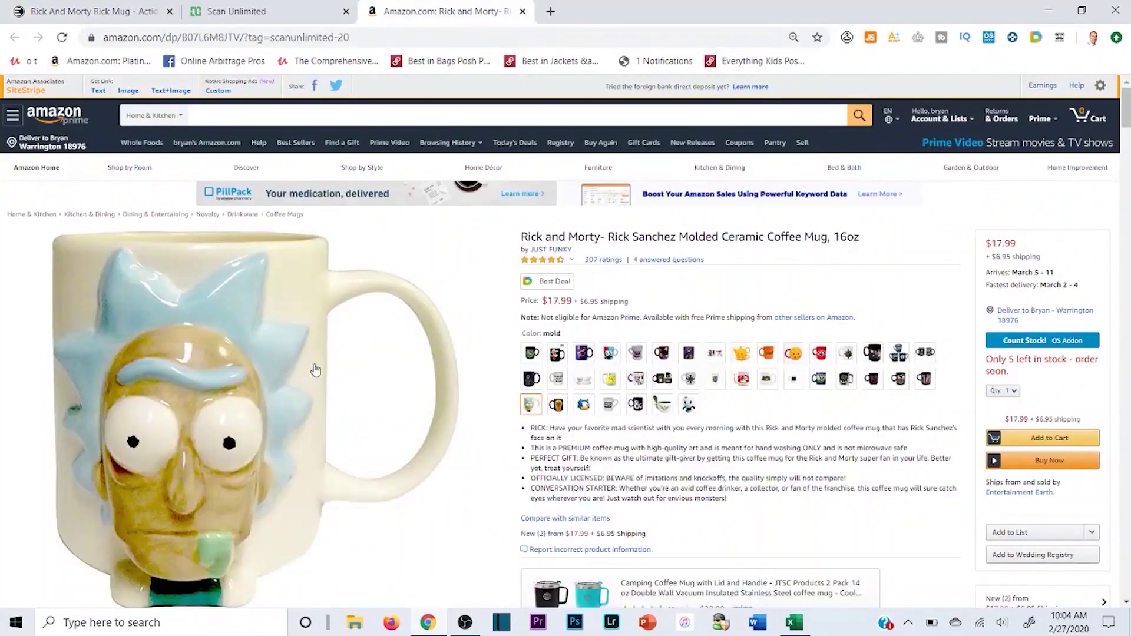
click(94, 11)
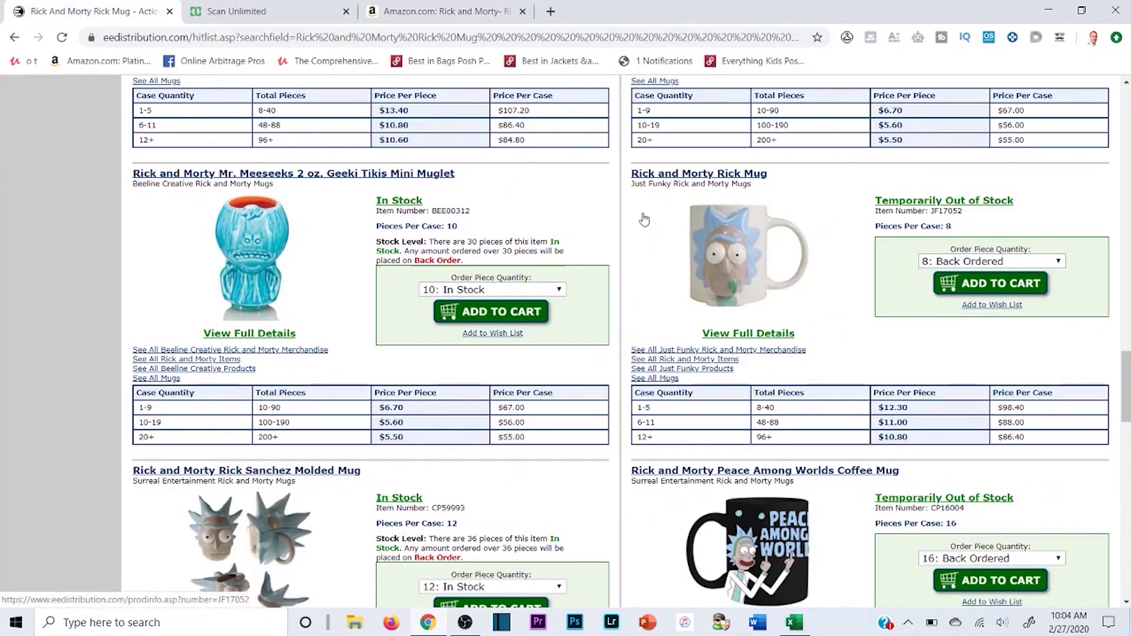
click(413, 9)
click(139, 7)
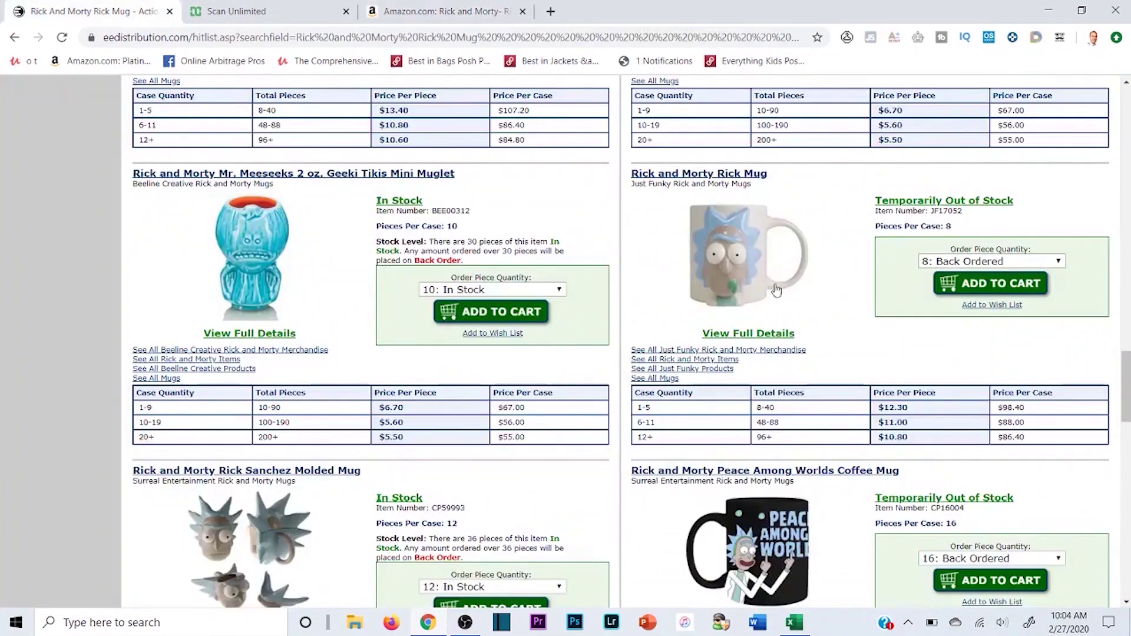
drag(851, 208, 1039, 204)
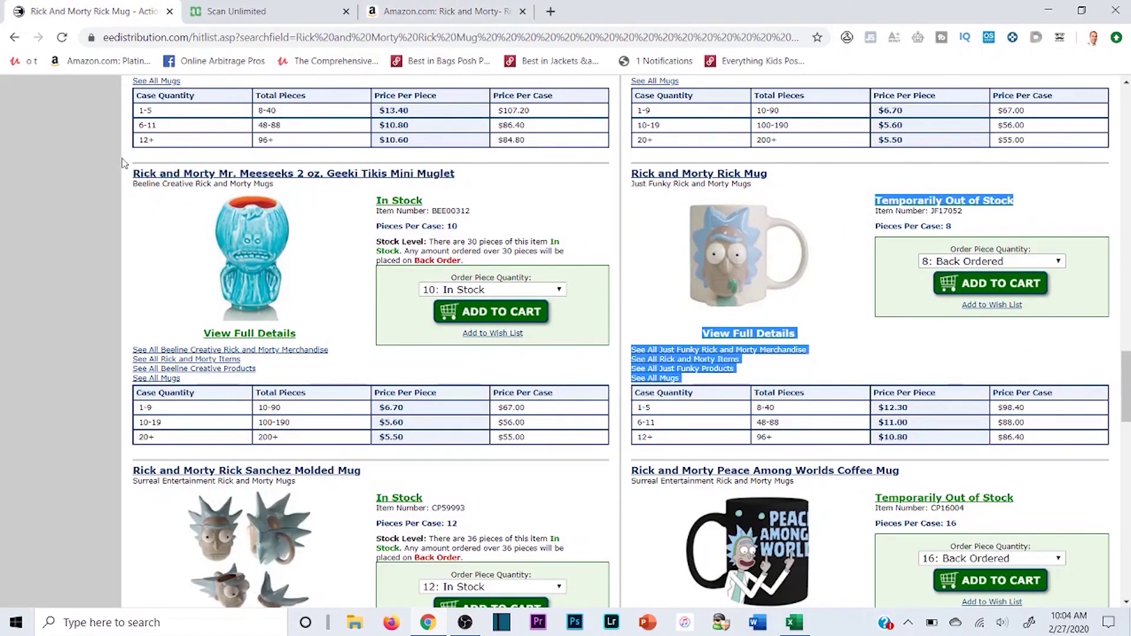
click(79, 154)
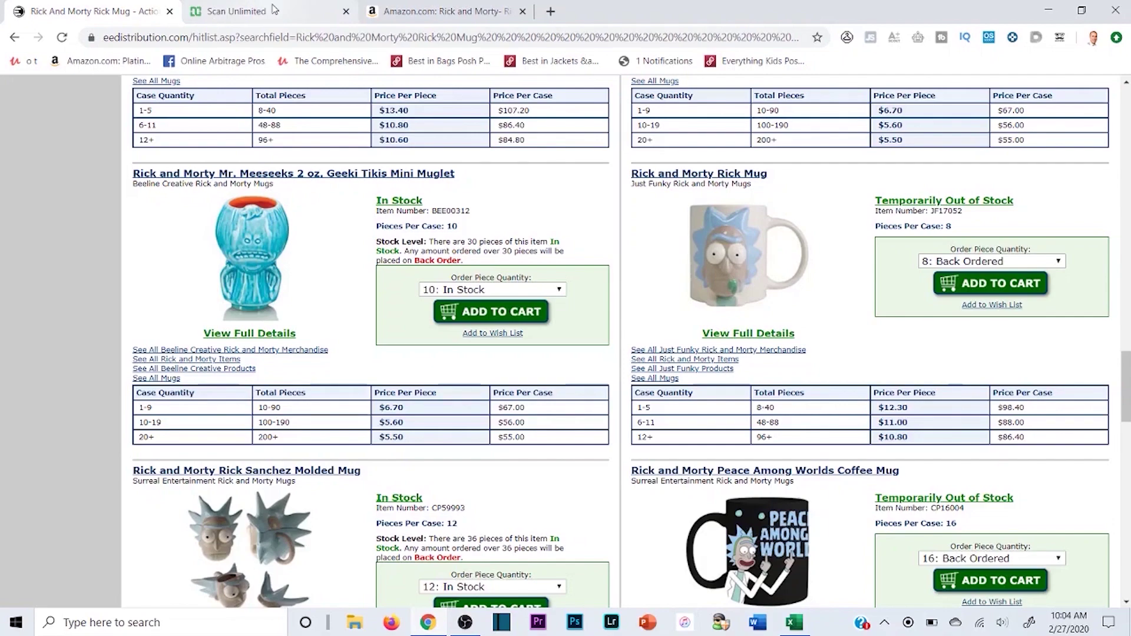
Return to the InStock Report, close the search dialog, and clear the copy marker, leaving the Rick and Morty Rick Mug title selected.
click(793, 626)
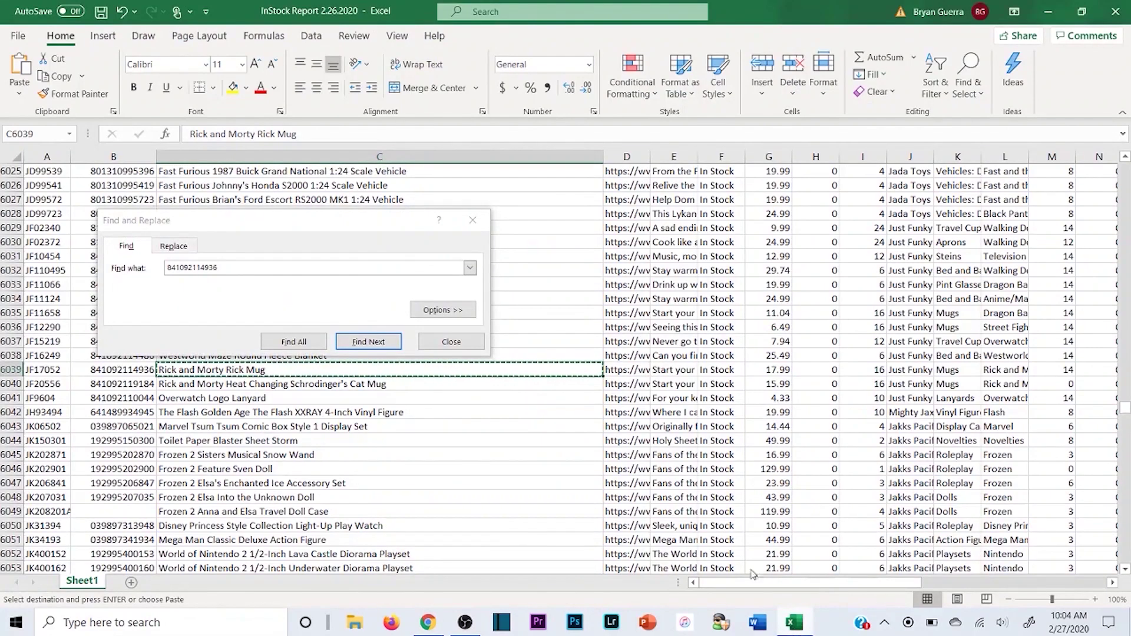
click(452, 343)
key(Up)
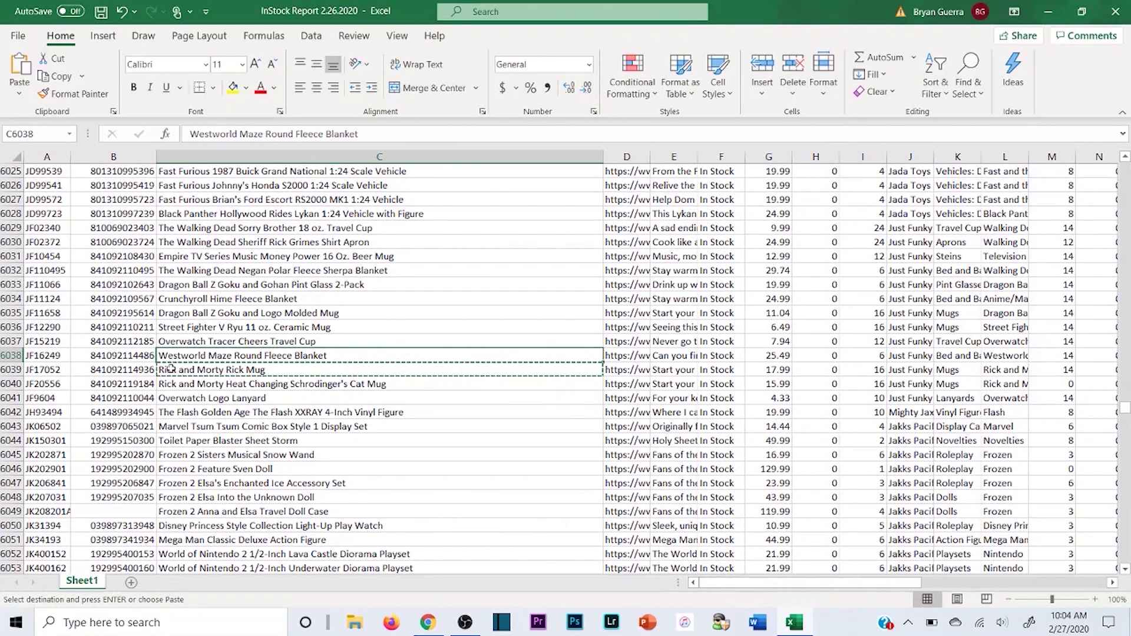
click(151, 370)
key(Escape)
click(177, 370)
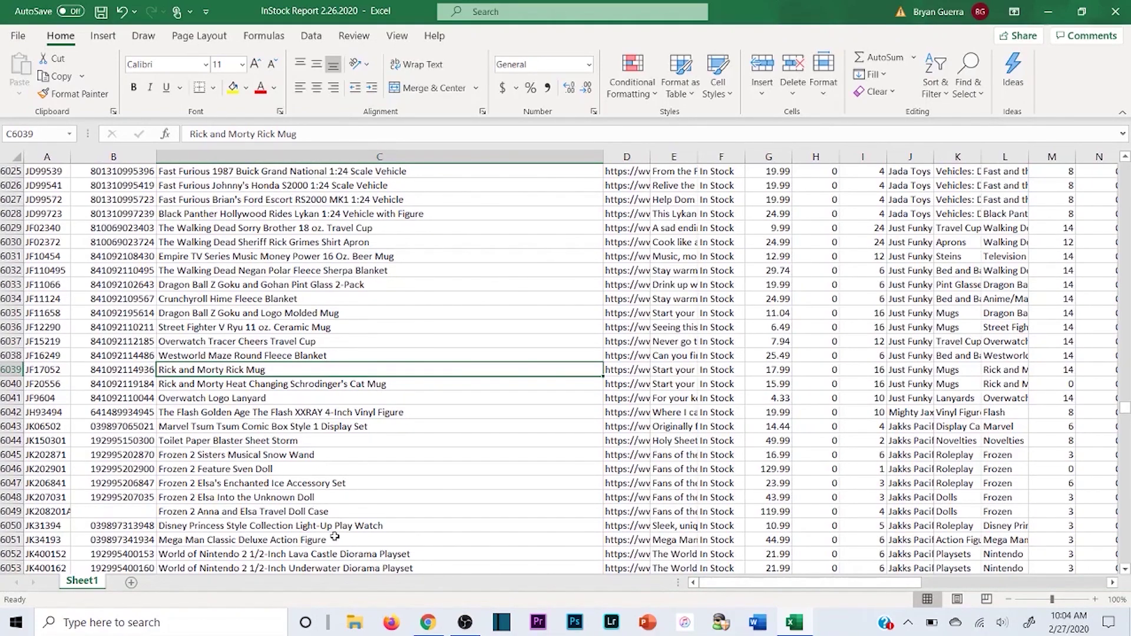
Review the Rick Sanchez mug's Amazon listing again and compare it with its entry in the scan.
click(442, 629)
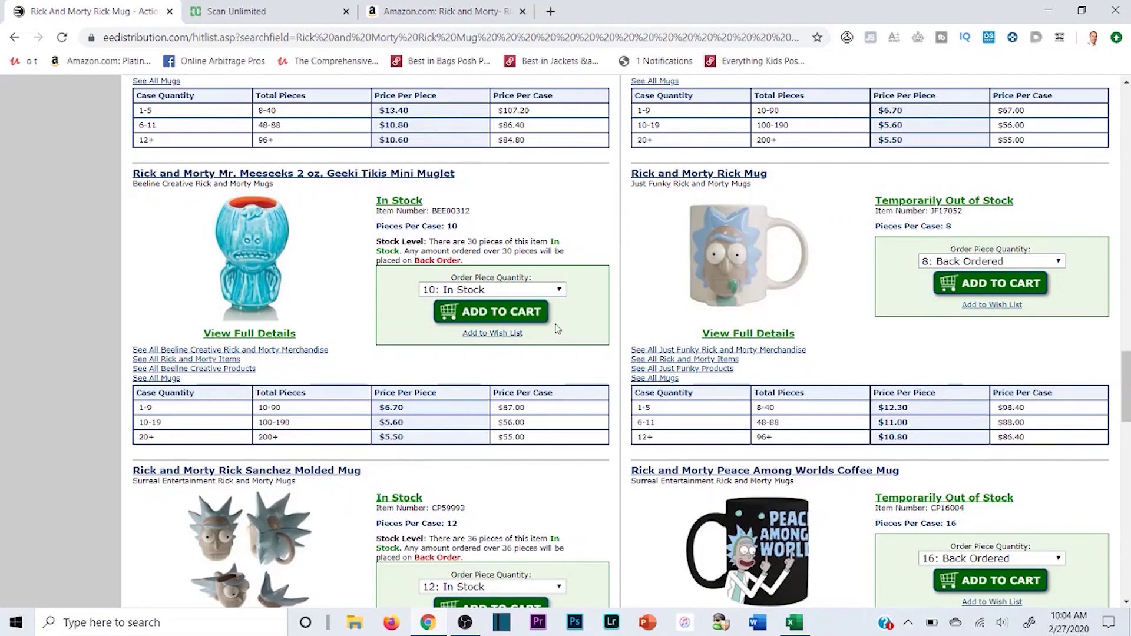
click(433, 15)
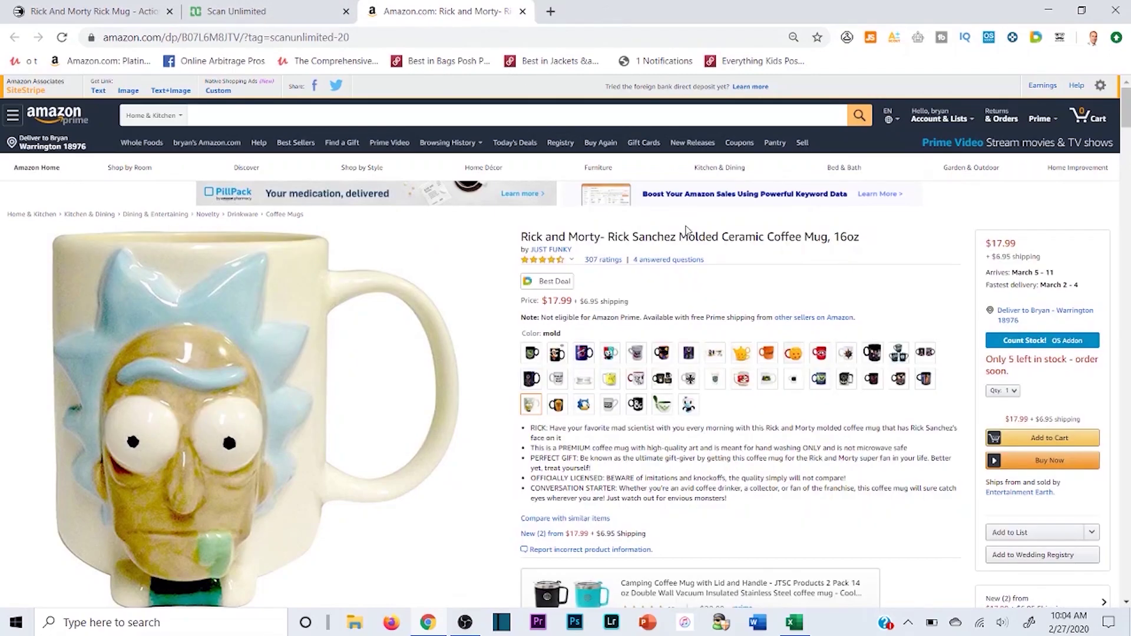
scroll(795, 293, down, 1)
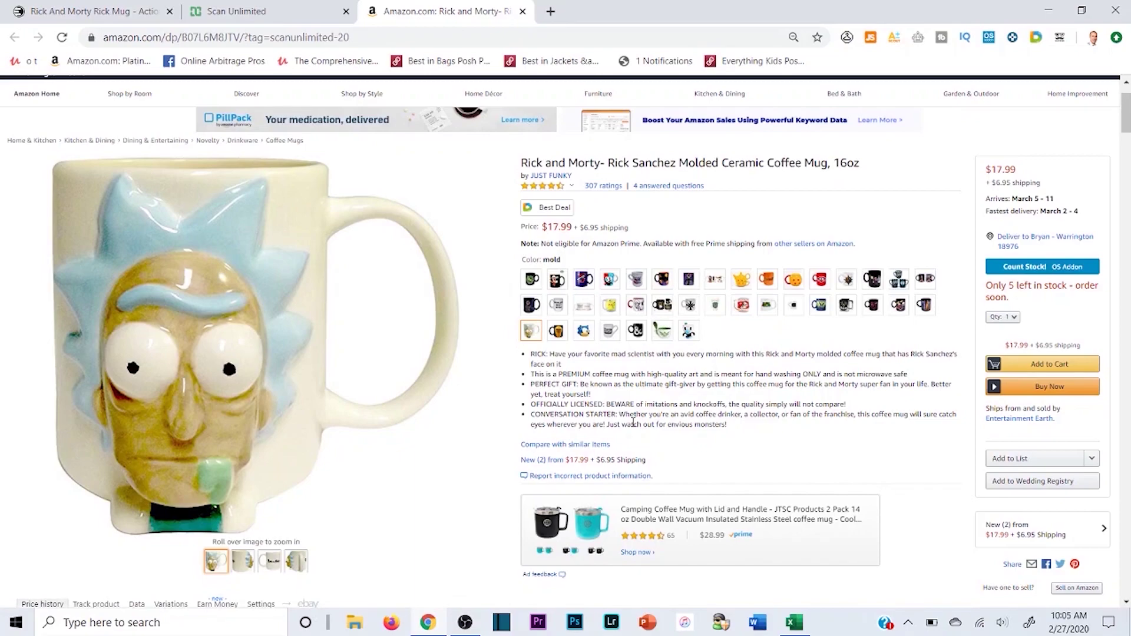
click(236, 12)
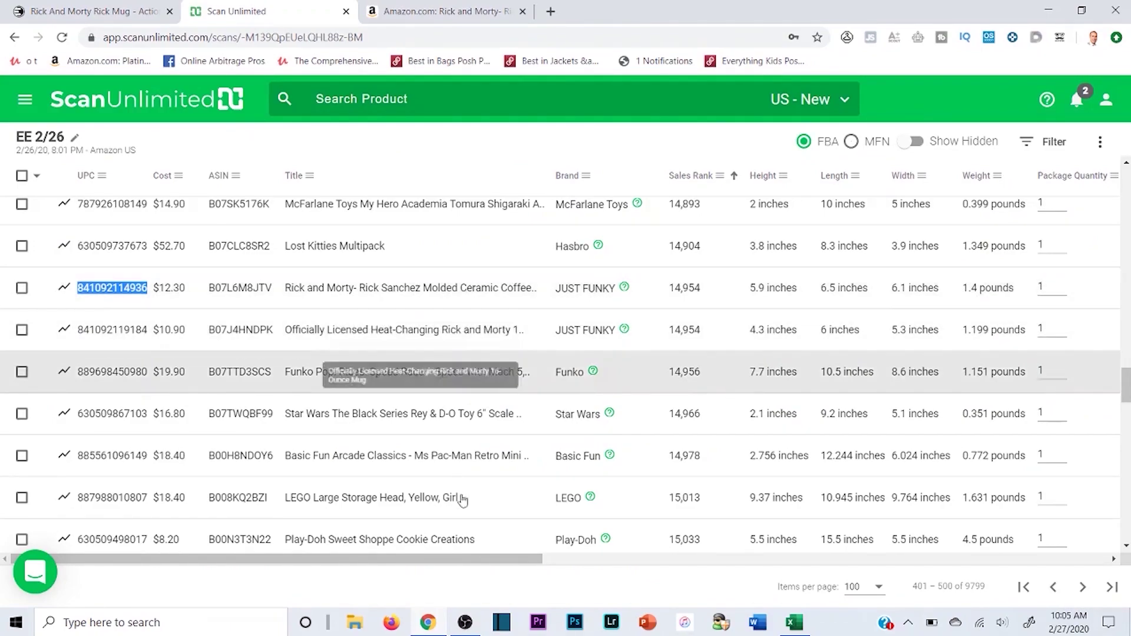
click(397, 9)
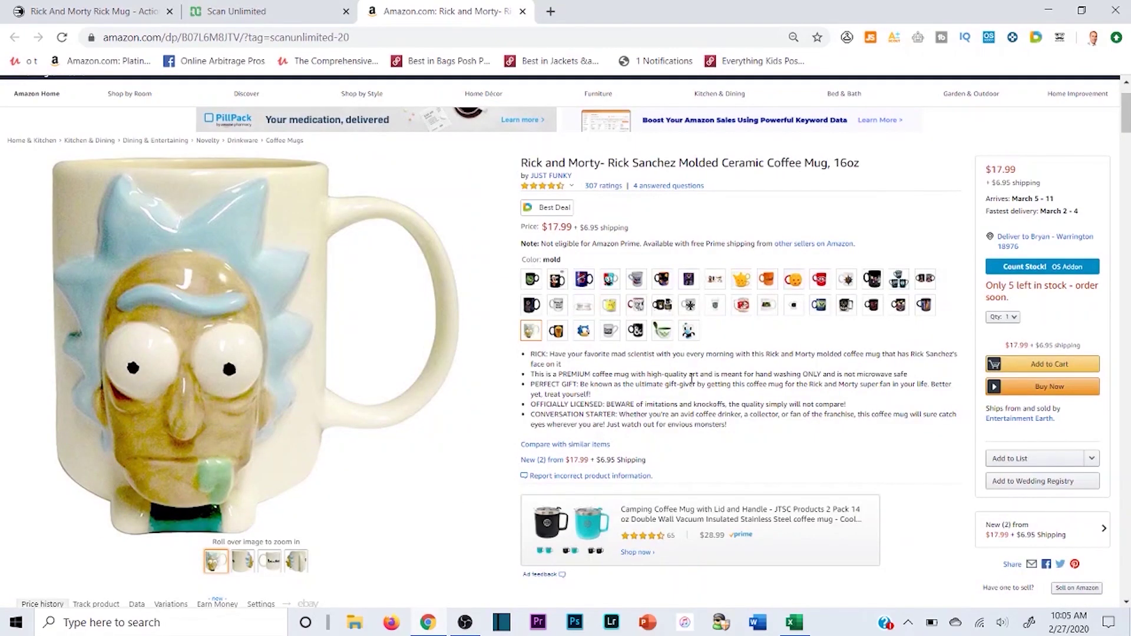
Check net profit and ROI for the remaining products on the current scan page and advance to the next page.
click(300, 9)
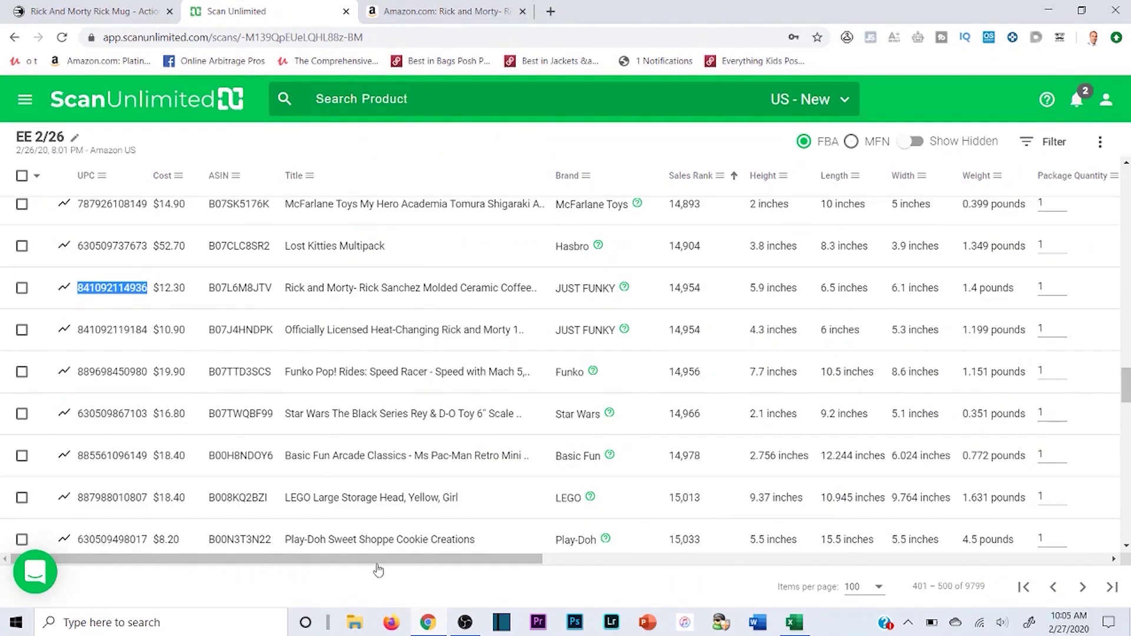
drag(378, 570, 943, 569)
scroll(996, 335, down, 15)
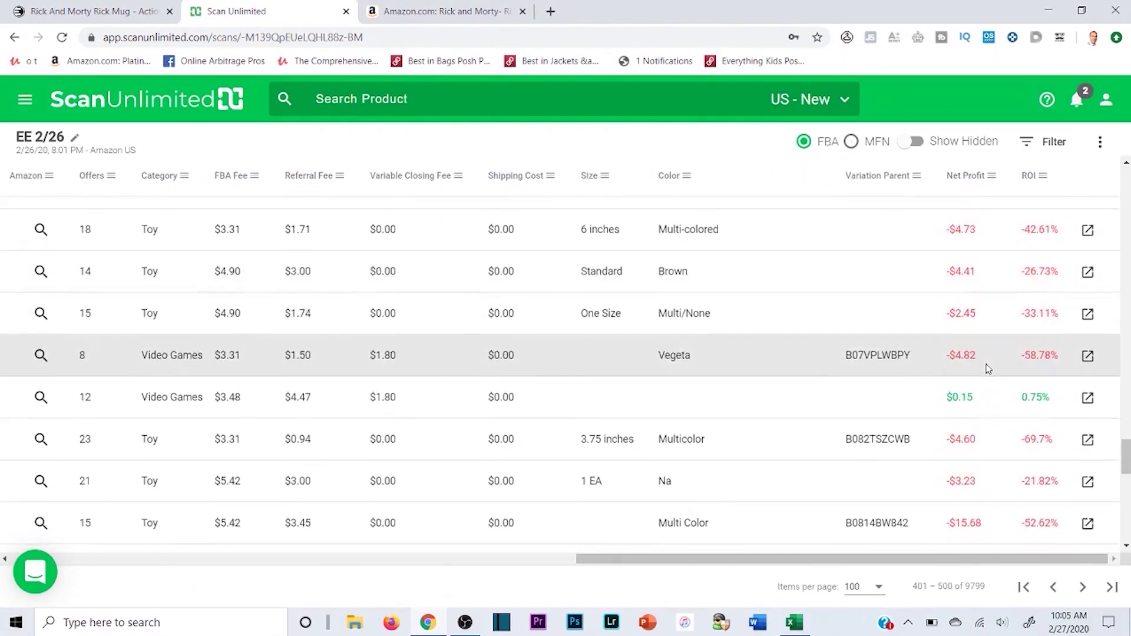
scroll(989, 368, down, 13)
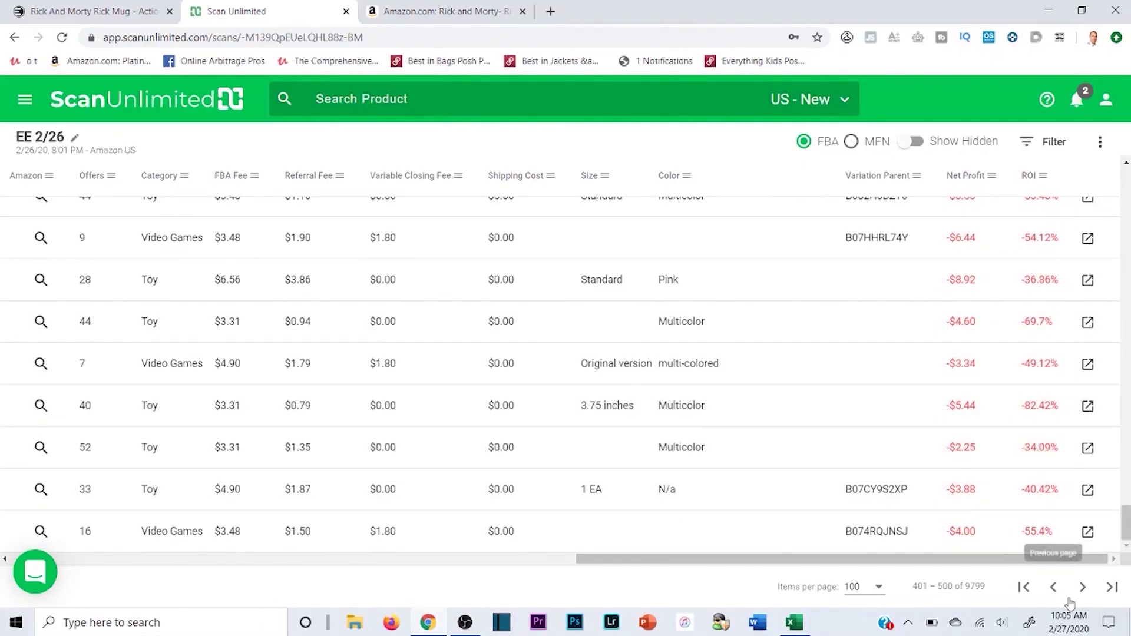
click(1083, 587)
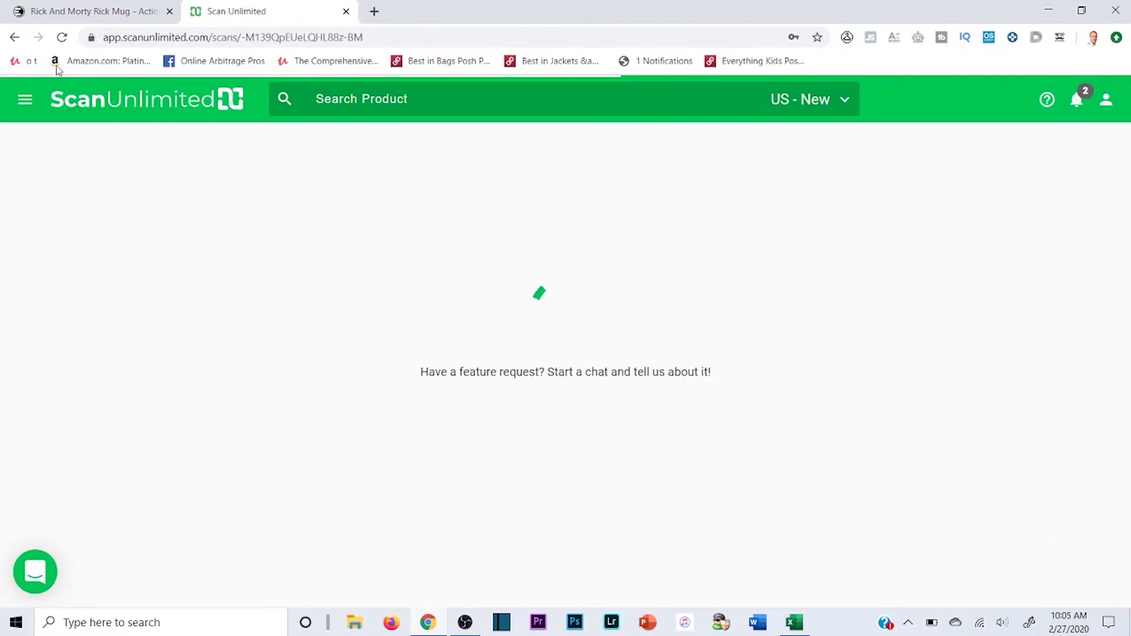
Revisit the supplier's Rick and Morty mug results and the InStock Report workbook, minimize the workbook, and return to the scan.
click(59, 11)
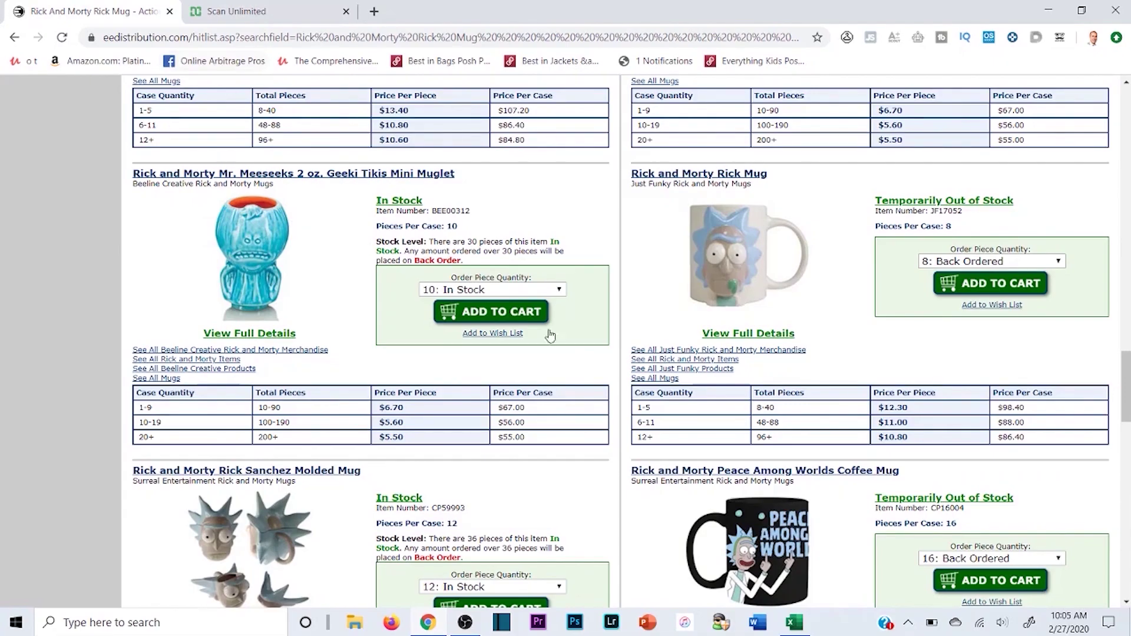
scroll(550, 335, up, 15)
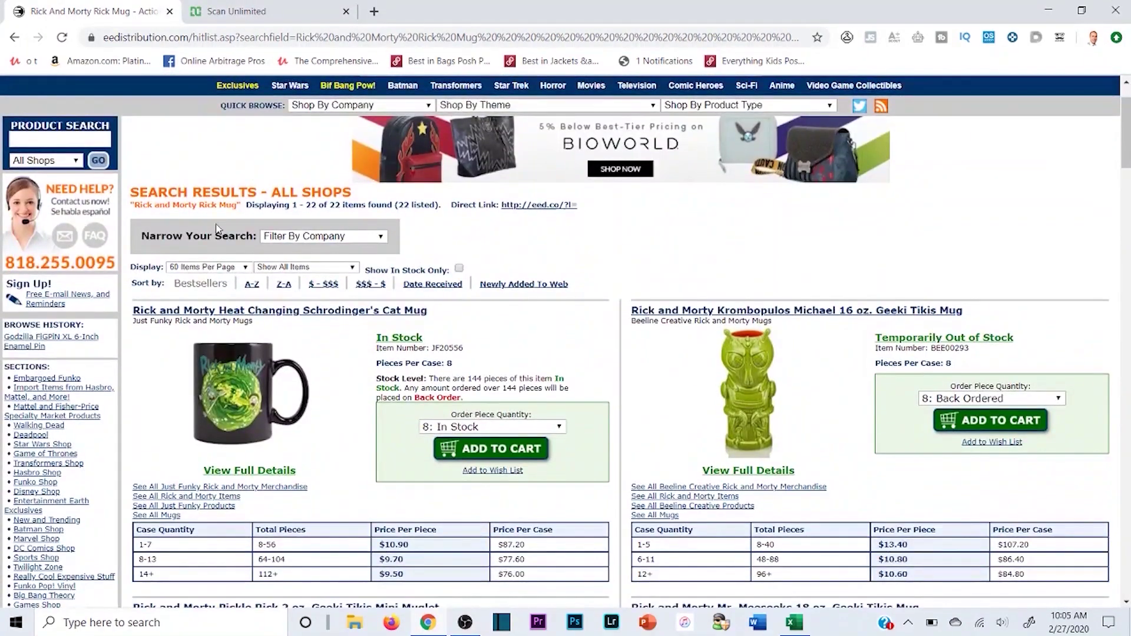
scroll(206, 215, up, 1)
click(226, 11)
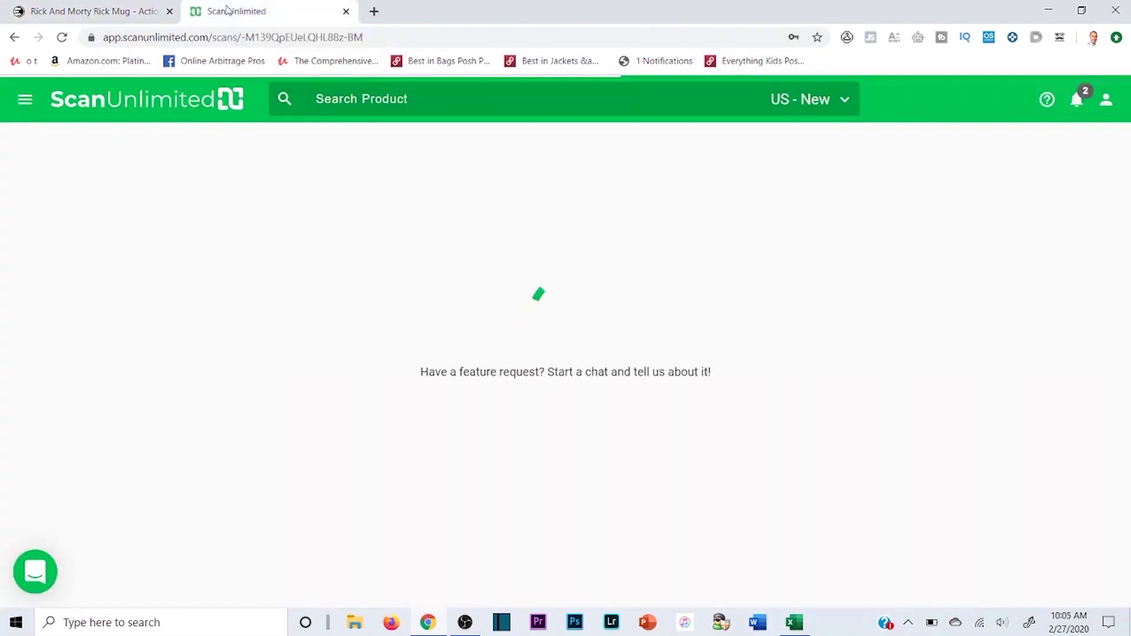
click(97, 9)
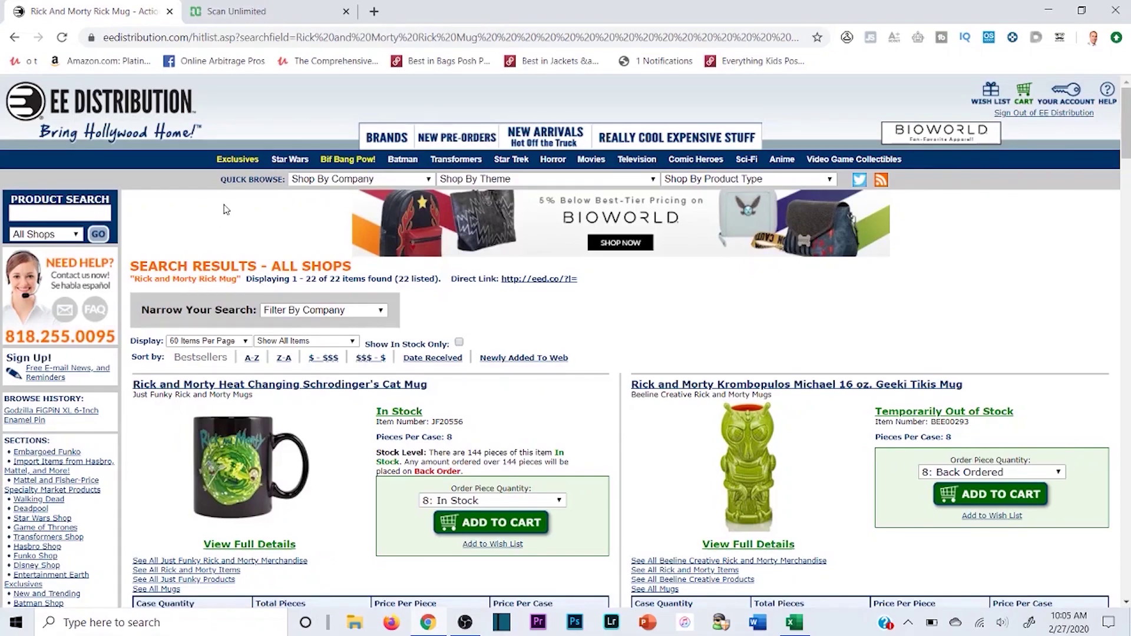
click(277, 17)
key(ctrl+Tab)
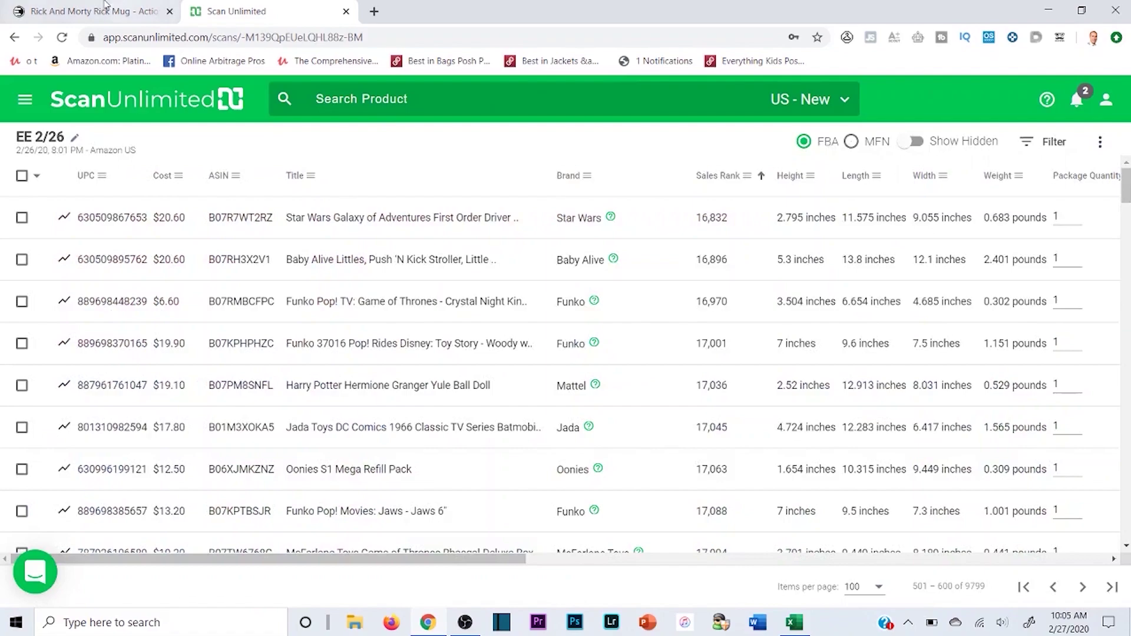
click(792, 621)
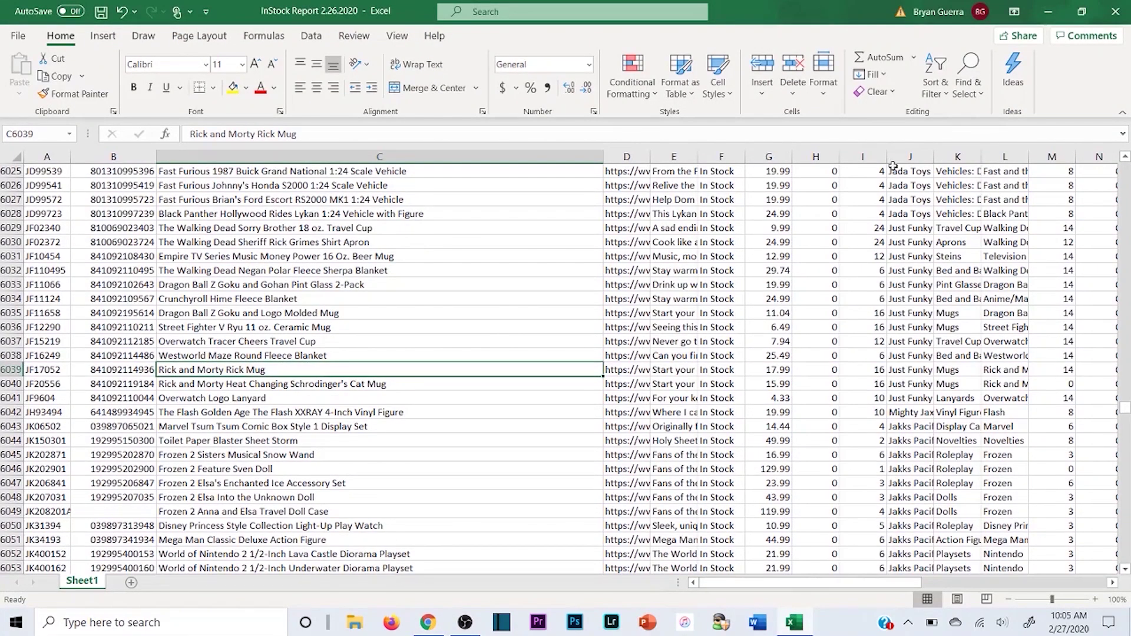
click(1048, 11)
click(279, 7)
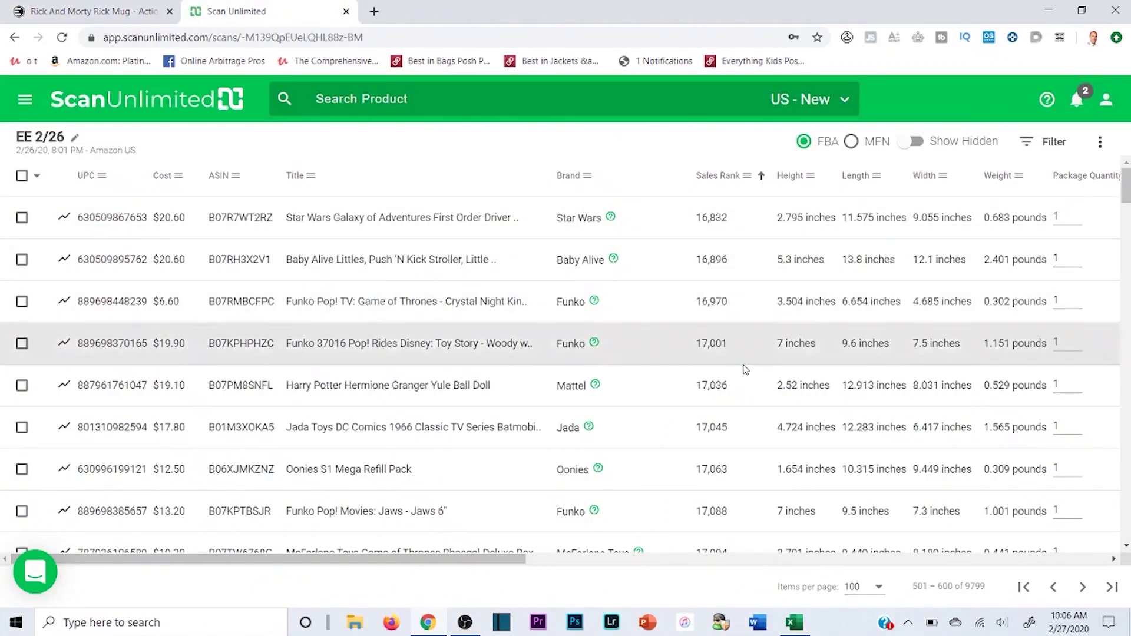
Check net profit and ROI across the current scan page, open the Bioworld Suicide Squad Harley Quinn shirt's Amazon listing, and return to the scan.
drag(497, 563, 1116, 507)
scroll(1115, 506, down, 15)
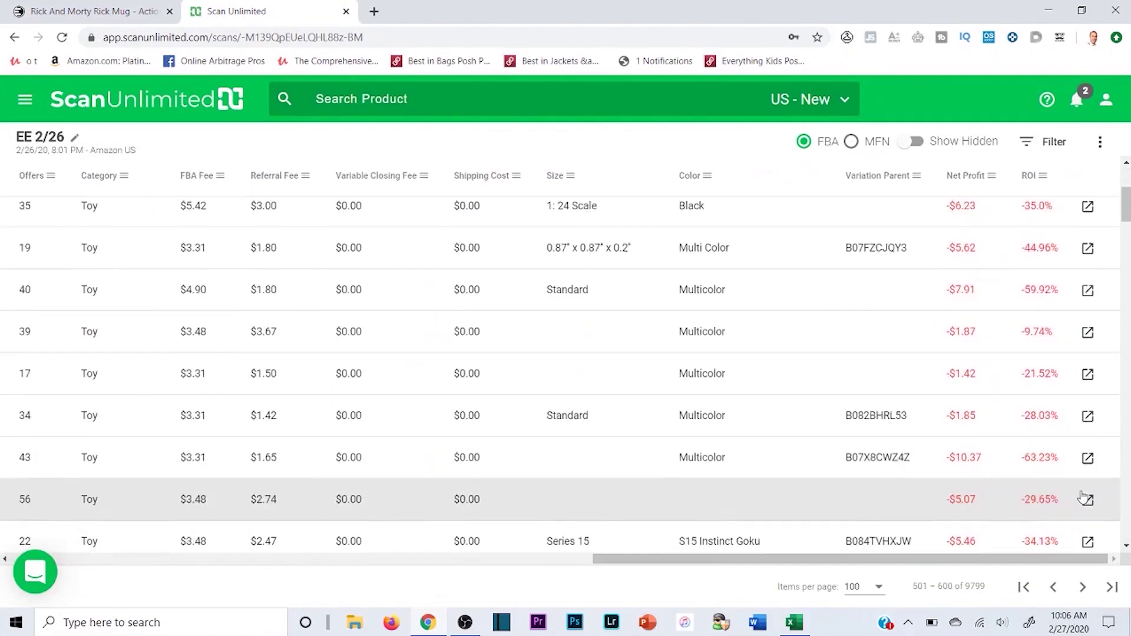
scroll(1028, 455, down, 15)
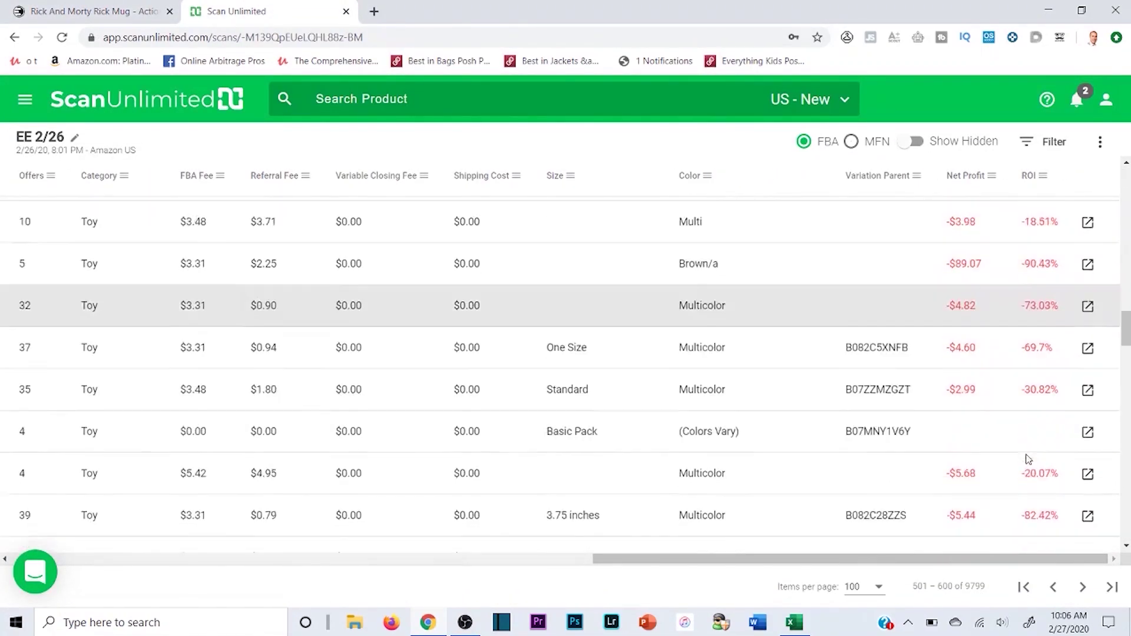
scroll(1030, 467, down, 15)
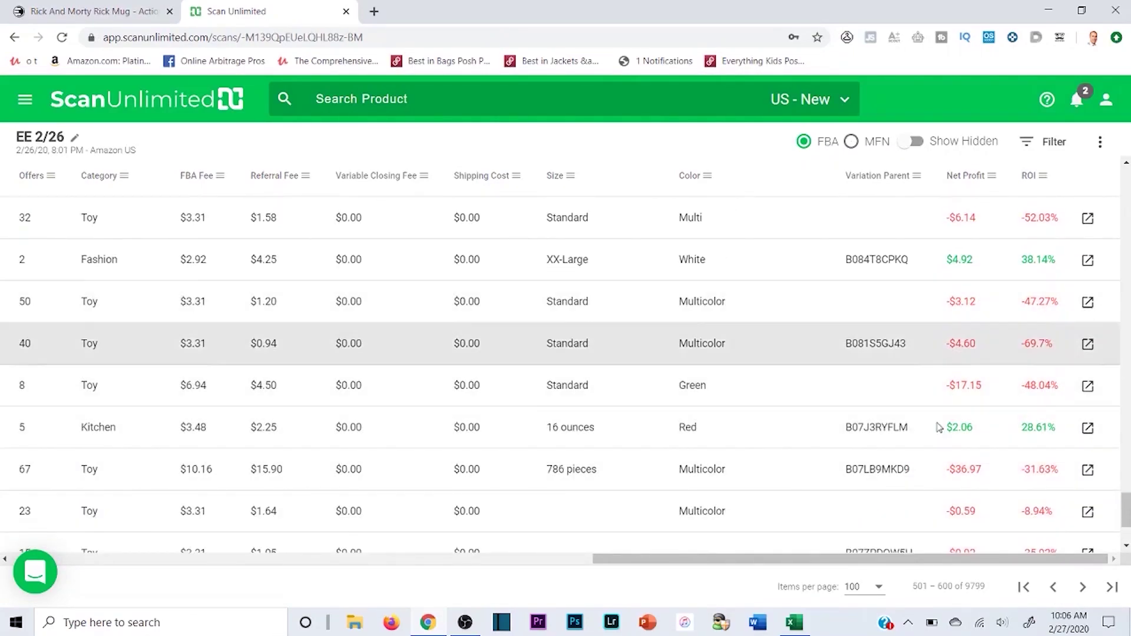
drag(862, 558, 265, 557)
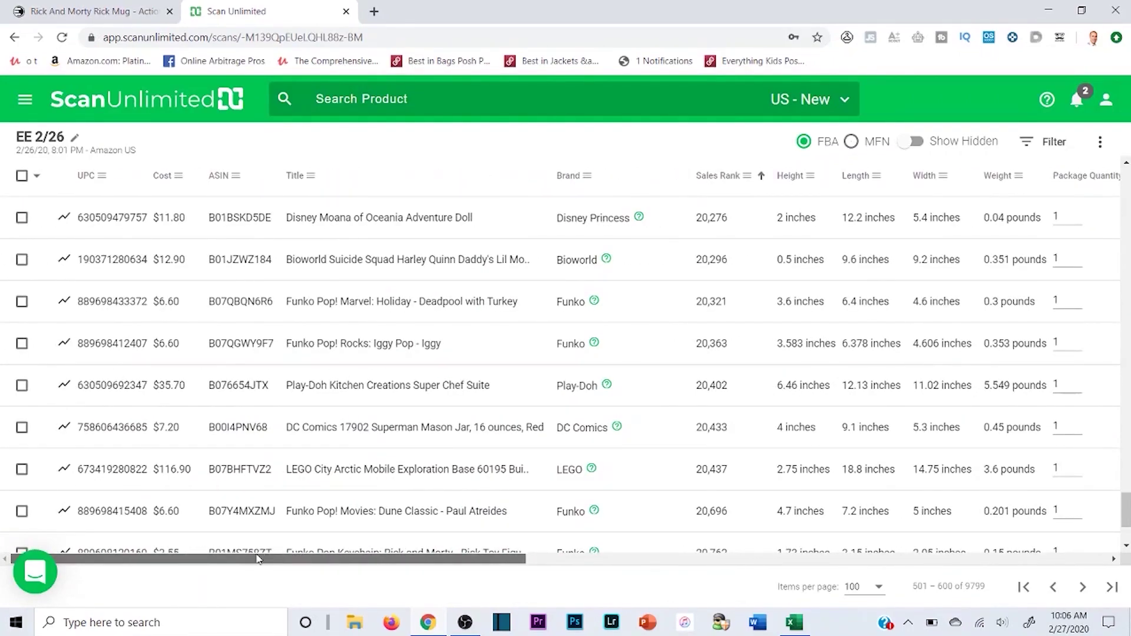
click(336, 260)
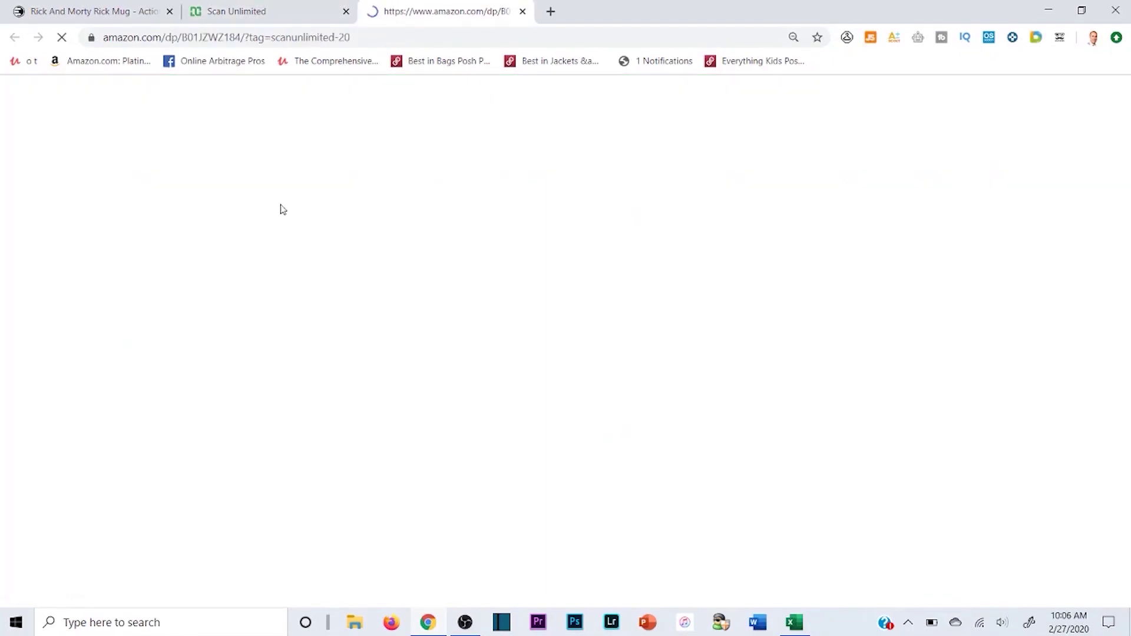
click(323, 8)
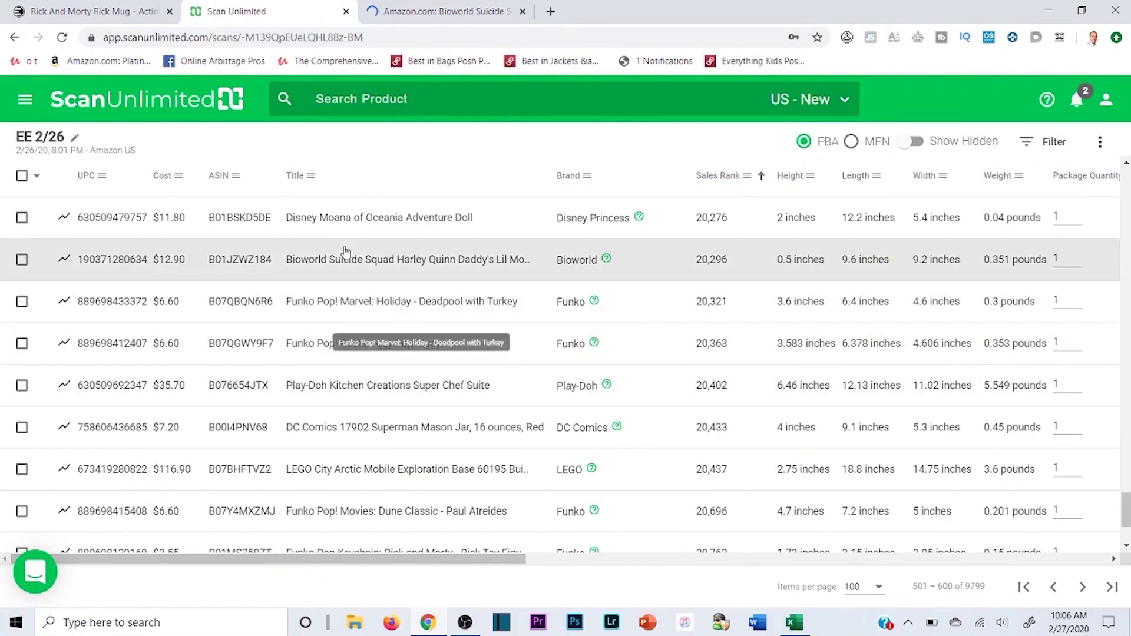
Copy the Harley Quinn shirt's UPC, find it in the InStock Report workbook, and select the matching product title.
double_click(133, 259)
right_click(144, 261)
click(171, 268)
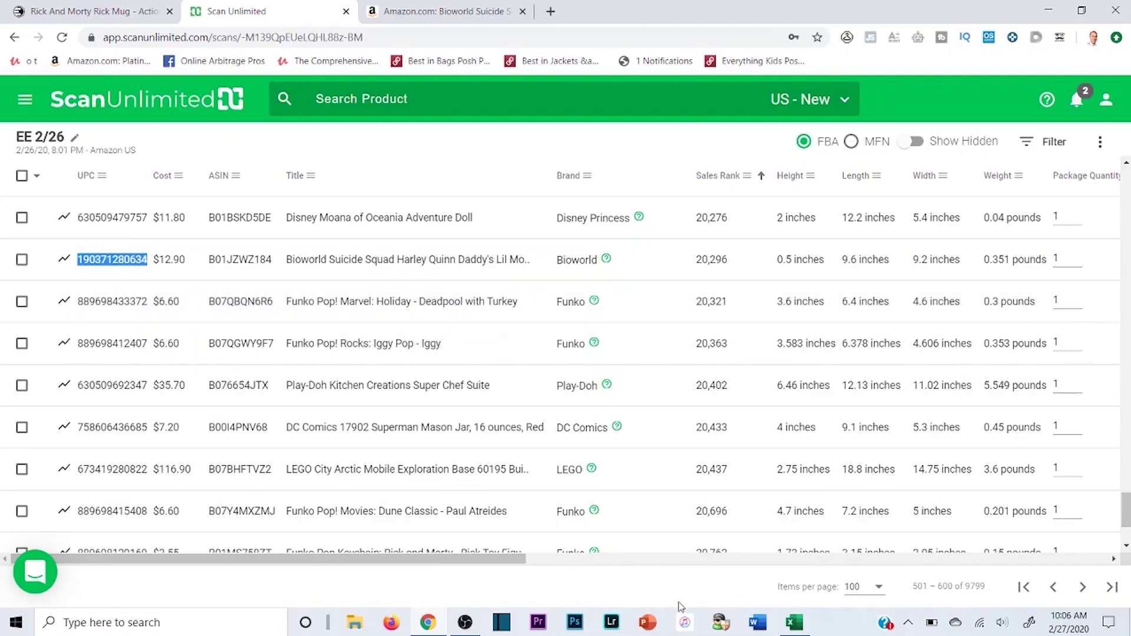
click(793, 626)
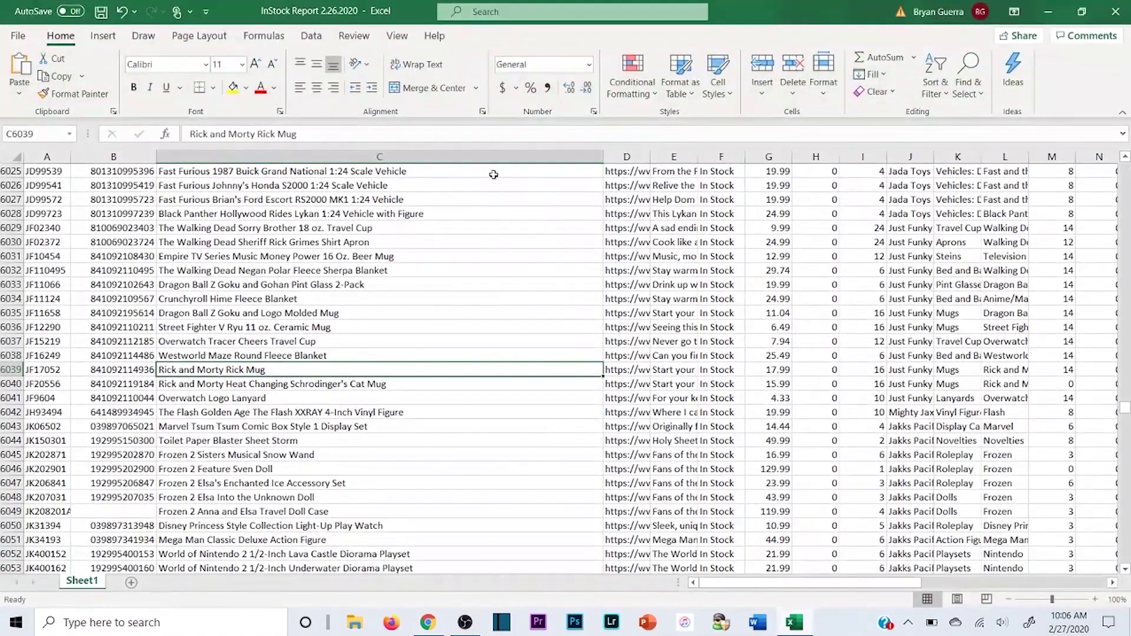
key(ctrl+f)
key(ctrl+v)
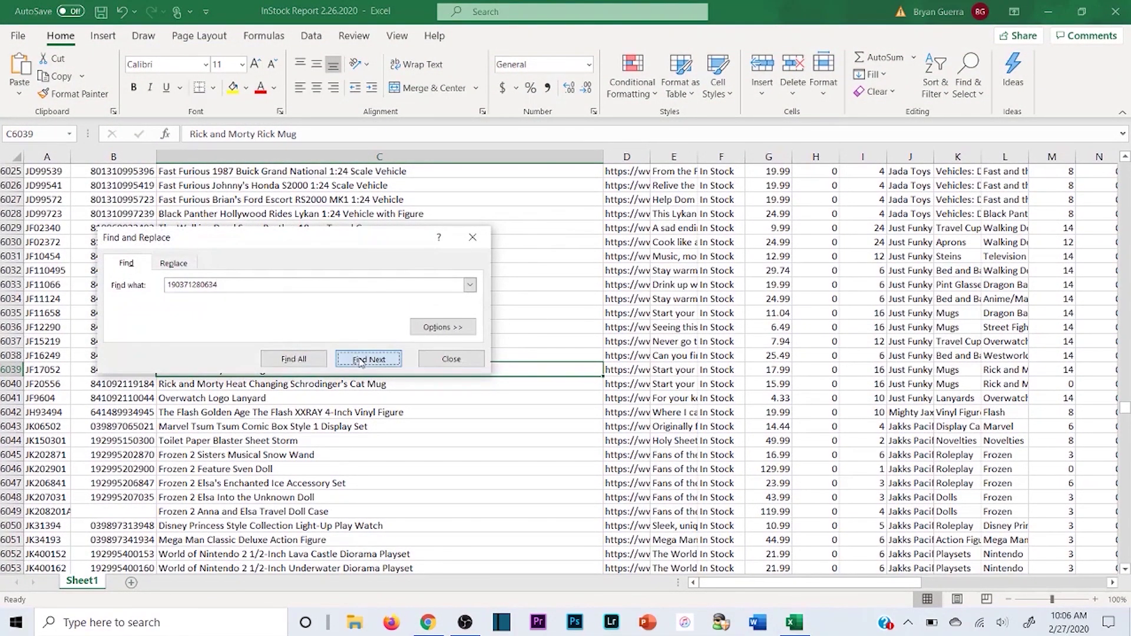
click(368, 345)
click(259, 371)
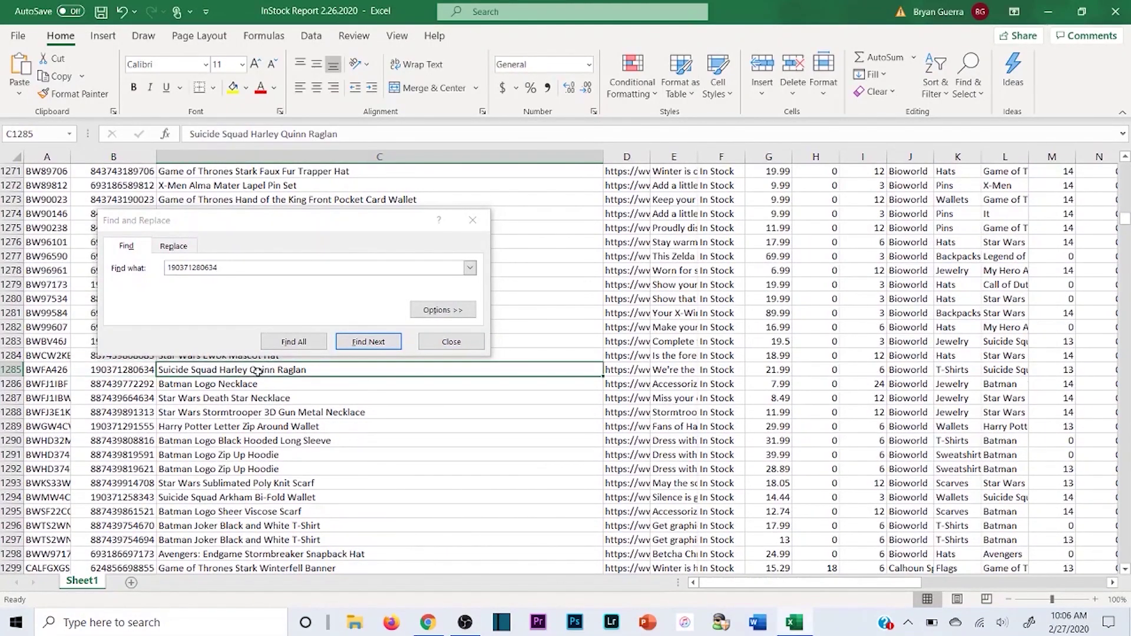
Search the supplier's site for "Suicide Squad Harley Quinn Raglan" and open the product's details page.
key(alt+Tab)
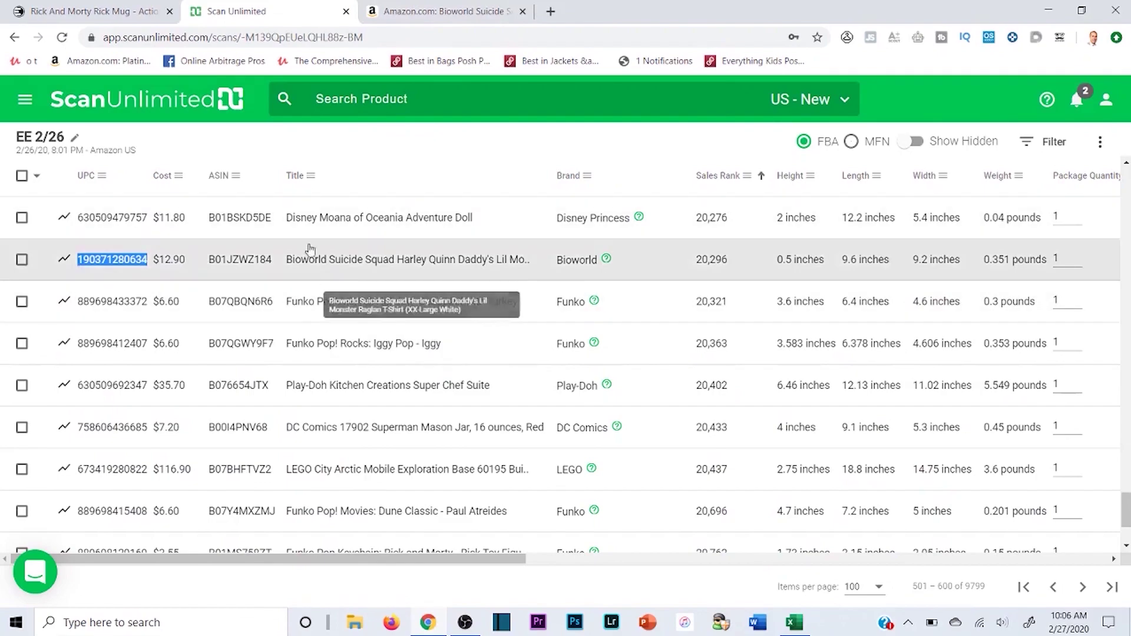
click(74, 13)
click(78, 213)
text(aglan)
key(Return)
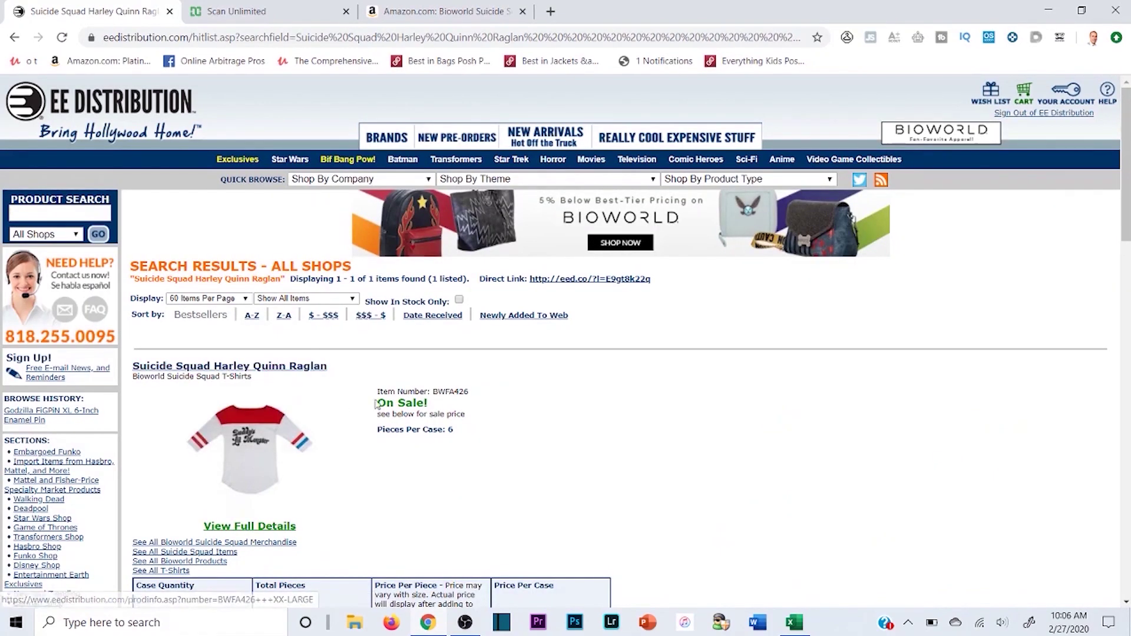
click(306, 364)
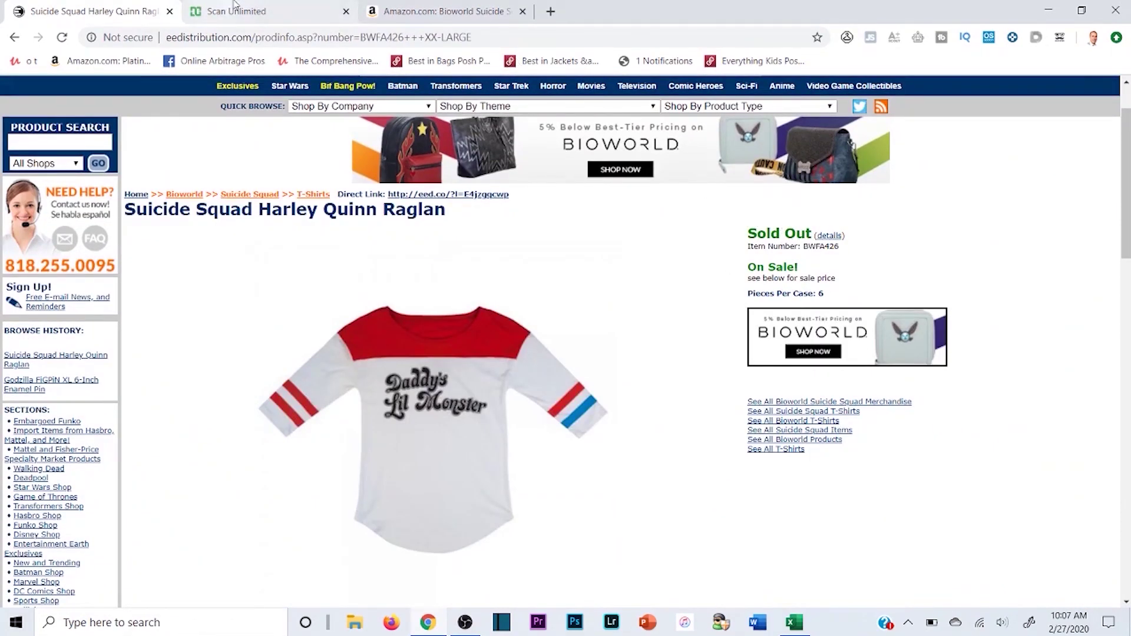
Return to the scan and check net profit and ROI to identify the next profitable product.
click(200, 13)
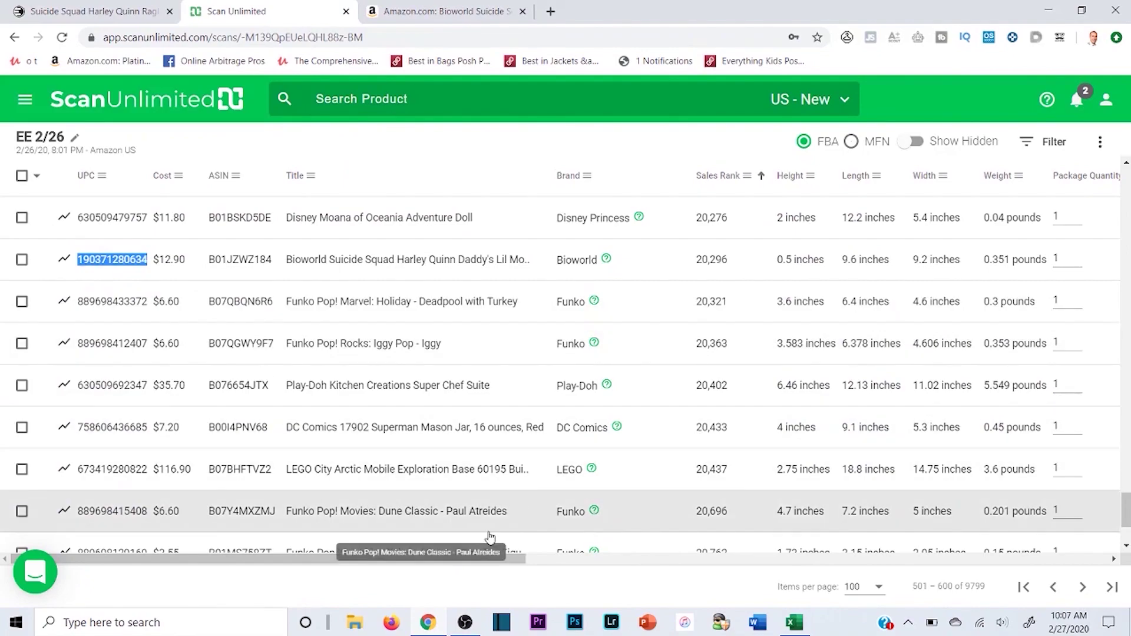
drag(466, 560, 1029, 560)
scroll(566, 413, down, 2)
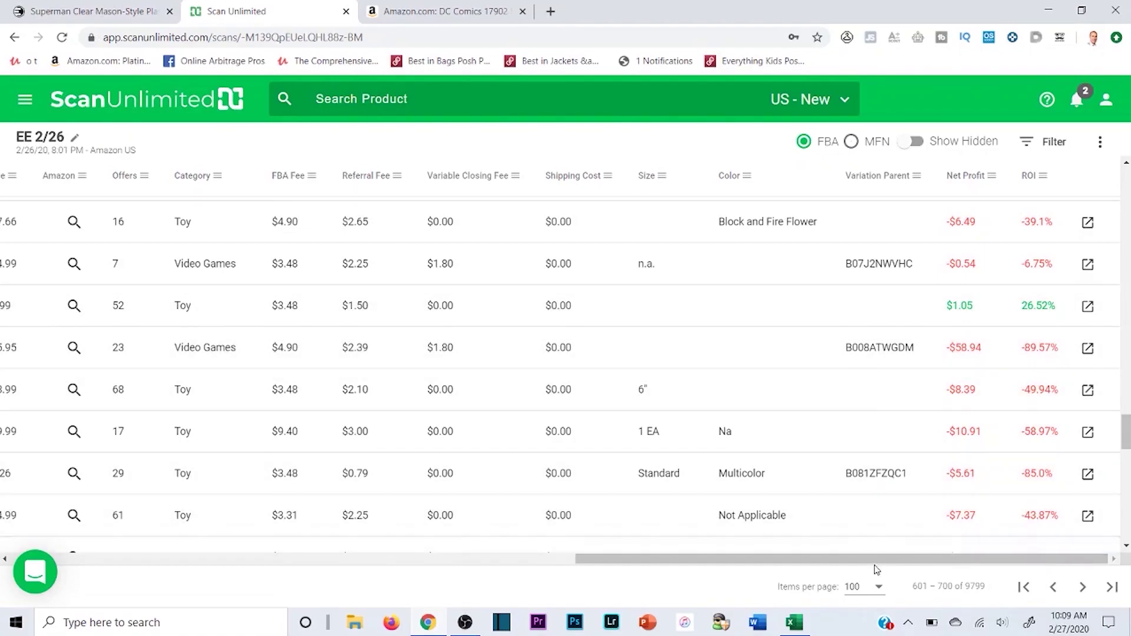
drag(868, 565, 201, 541)
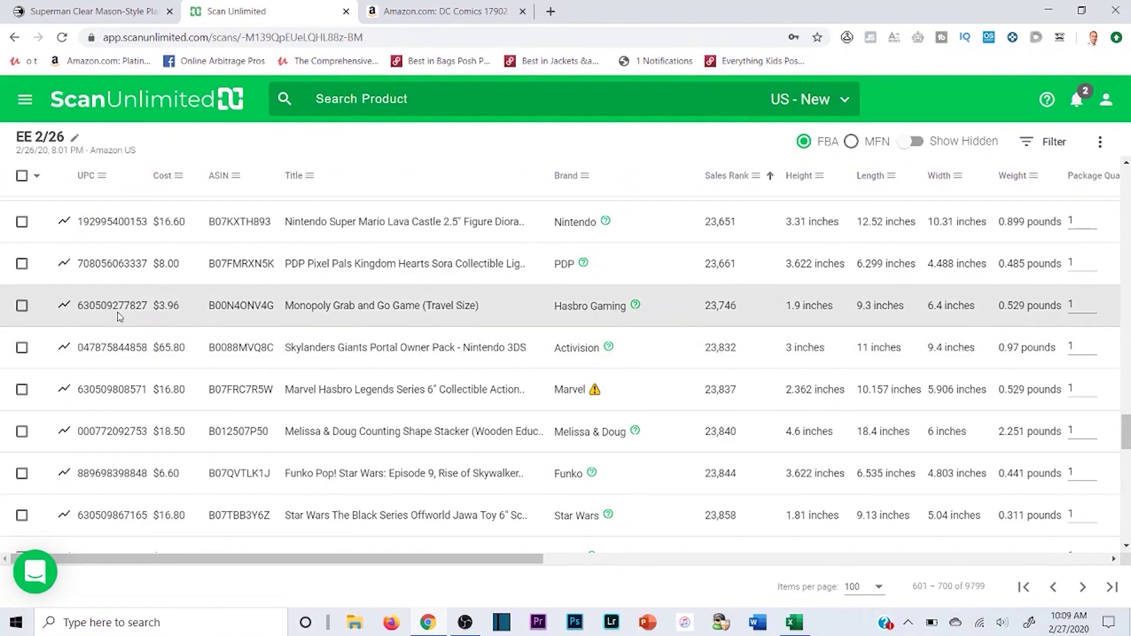
Copy the Monopoly Grab and Go Game's UPC, review its Amazon listing, and close the DC Comics listing.
double_click(117, 306)
key(ctrl+c)
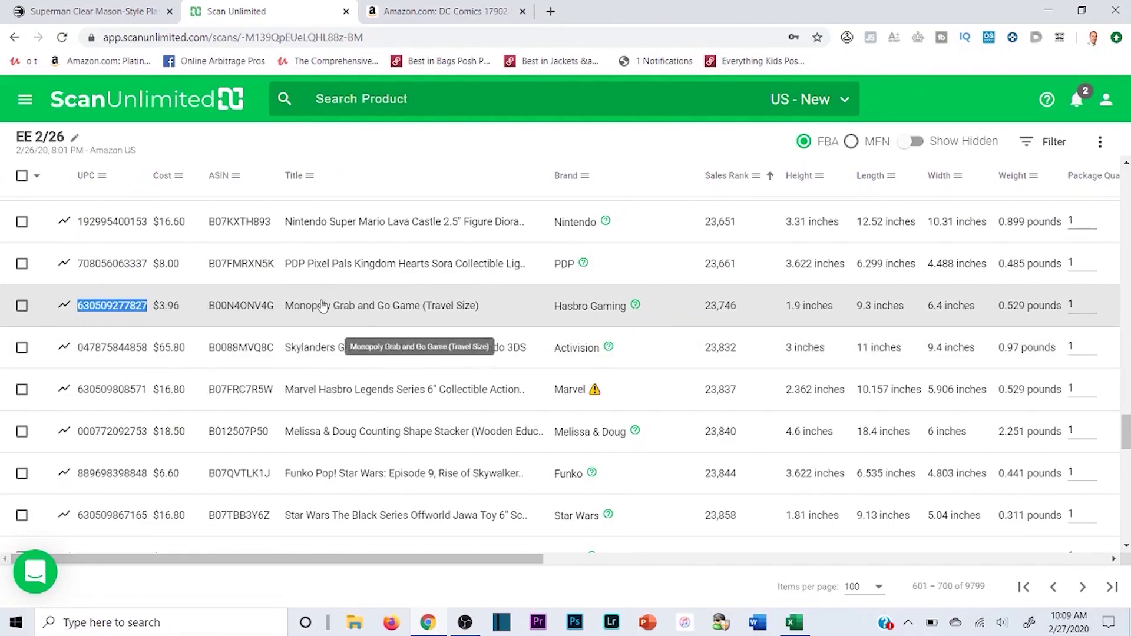
click(327, 305)
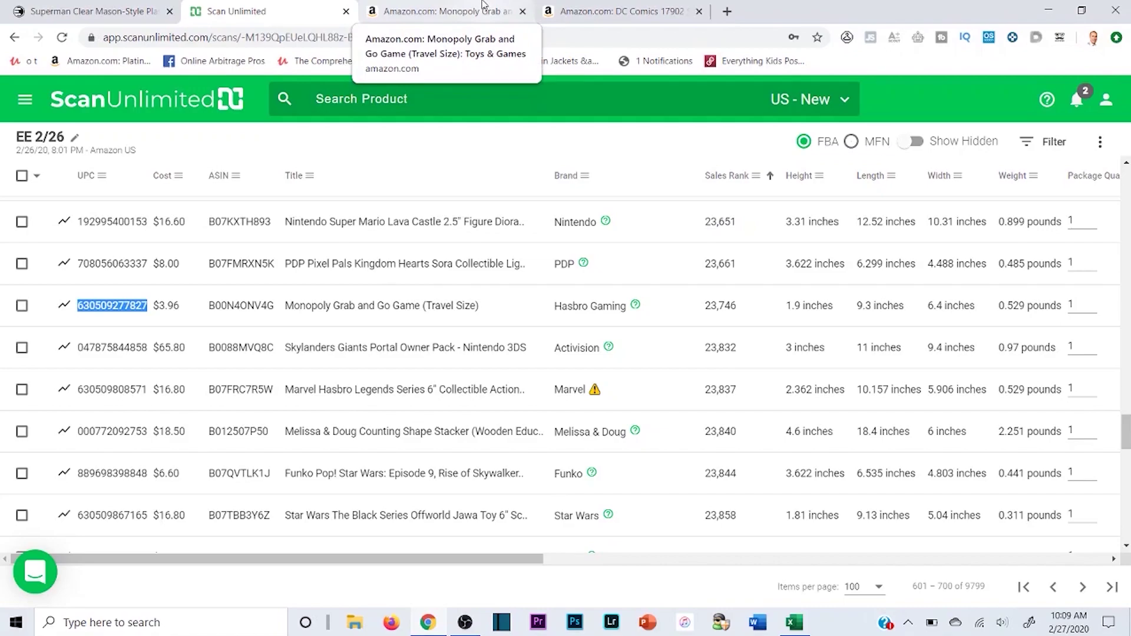
click(482, 4)
click(699, 11)
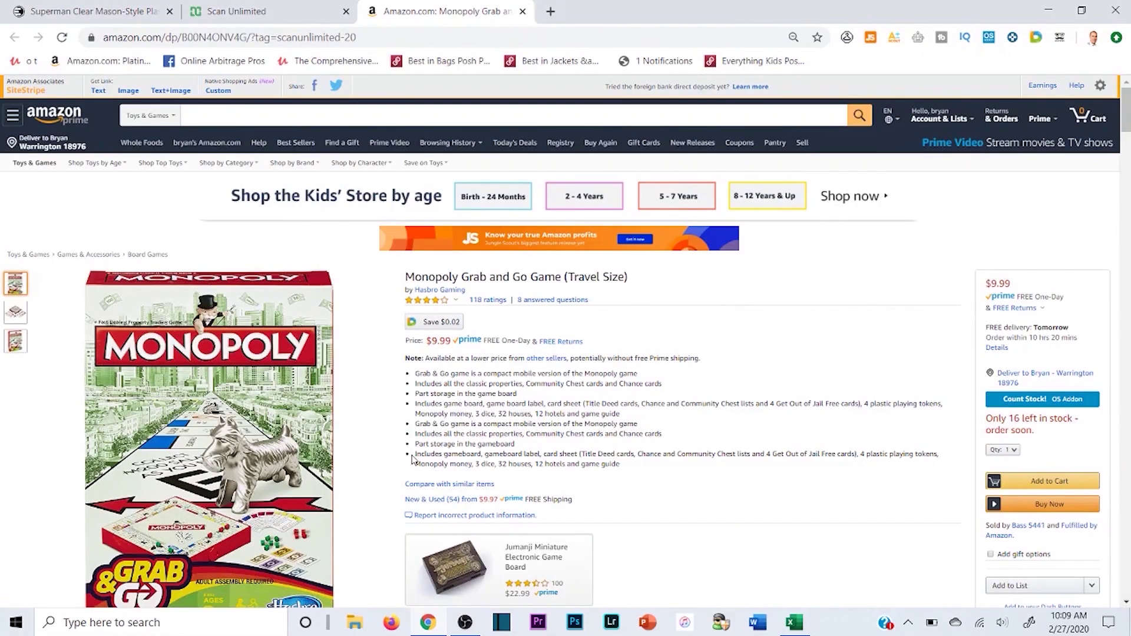
scroll(477, 383, down, 4)
scroll(470, 371, up, 1)
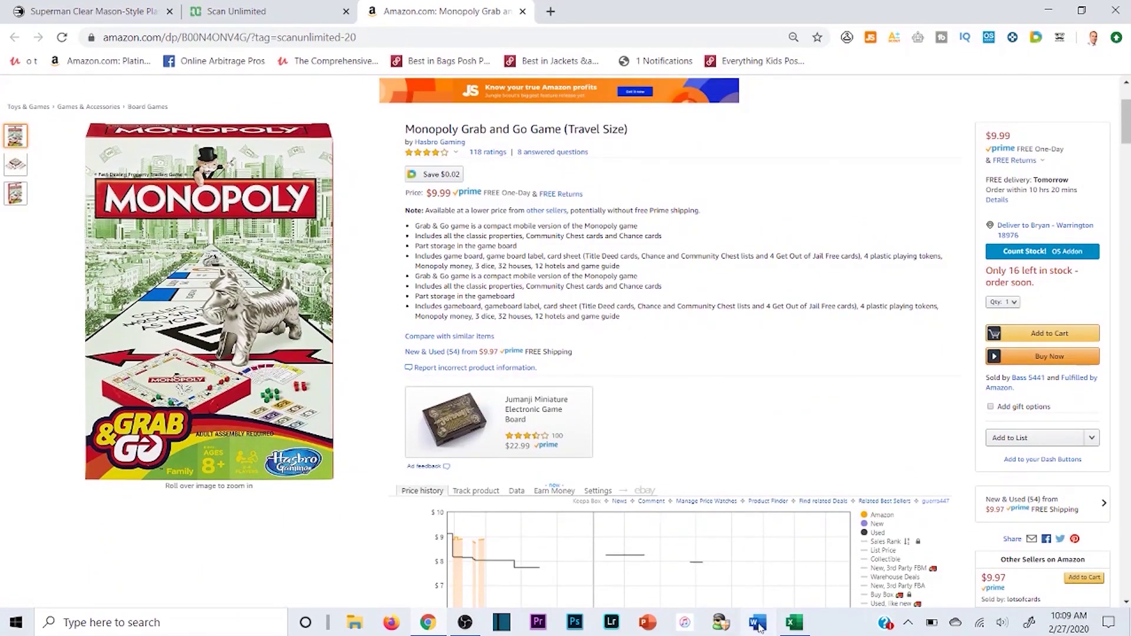
click(794, 623)
key(ctrl+v)
click(369, 342)
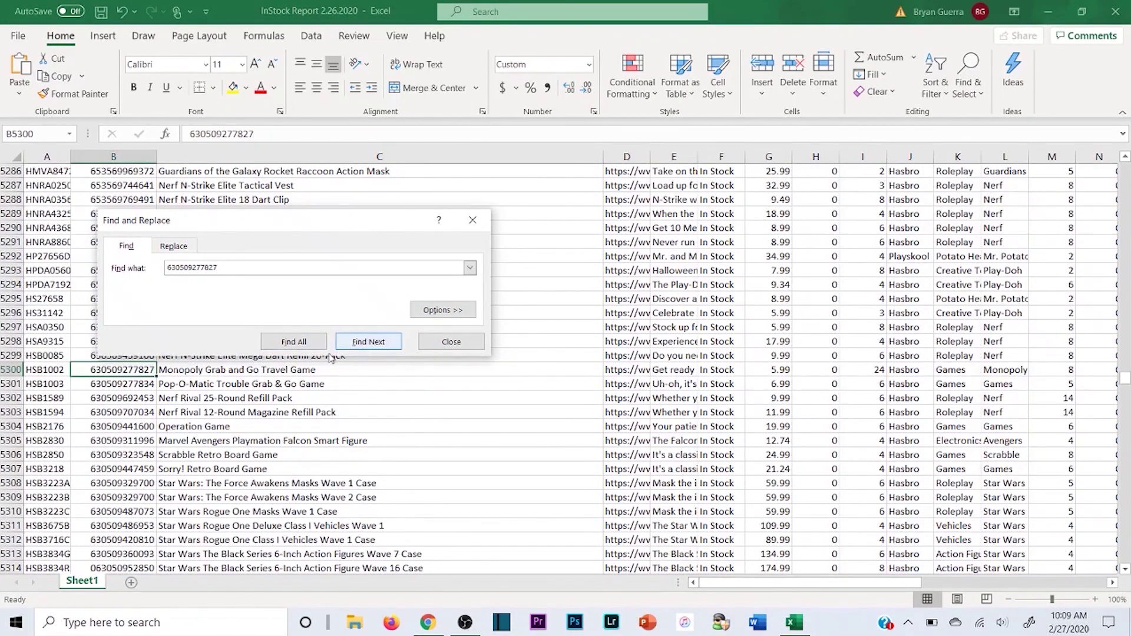
click(303, 370)
key(ctrl+c)
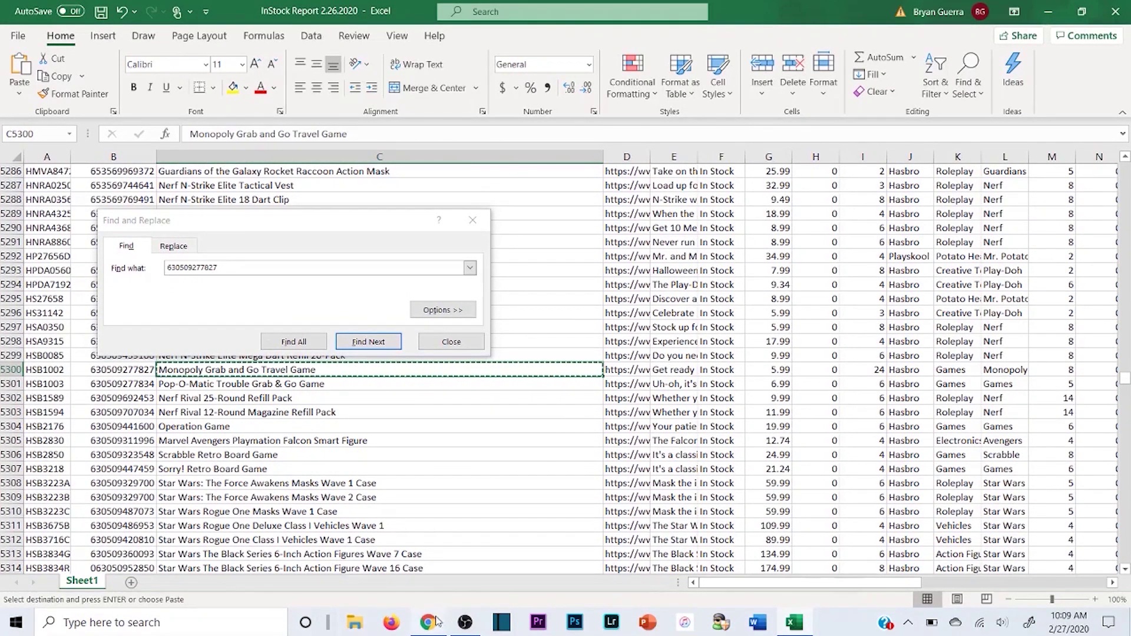
Return to the scan and highlight Hasbro in the Monopoly Grab and Go Game's brand entry.
key(alt+Tab)
key(ctrl+shift+Tab)
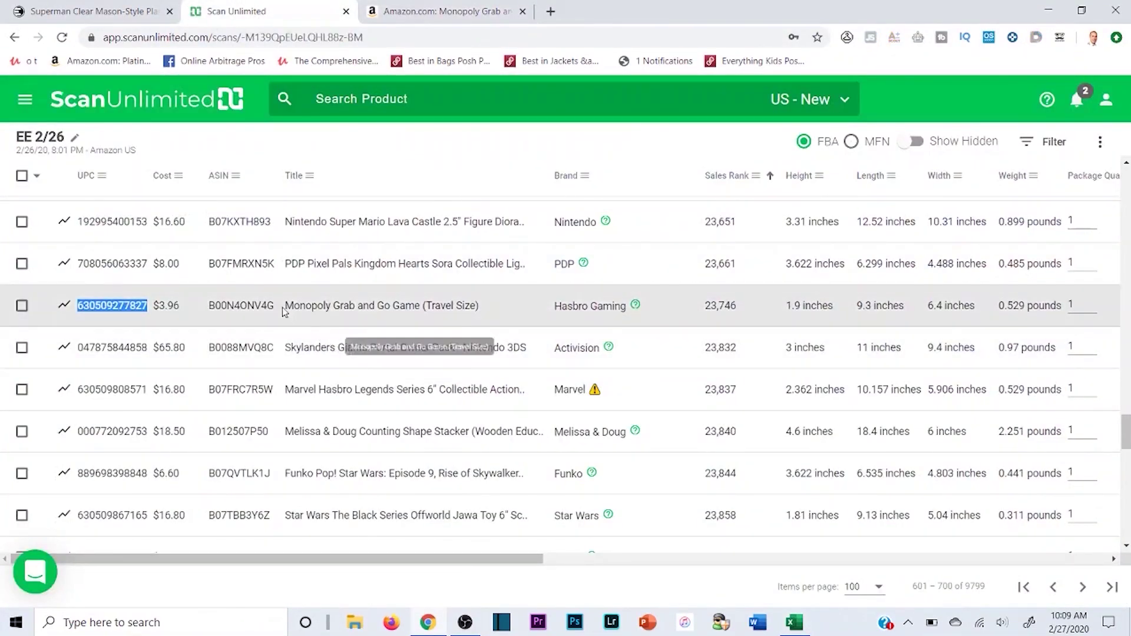
click(320, 306)
drag(554, 307, 591, 307)
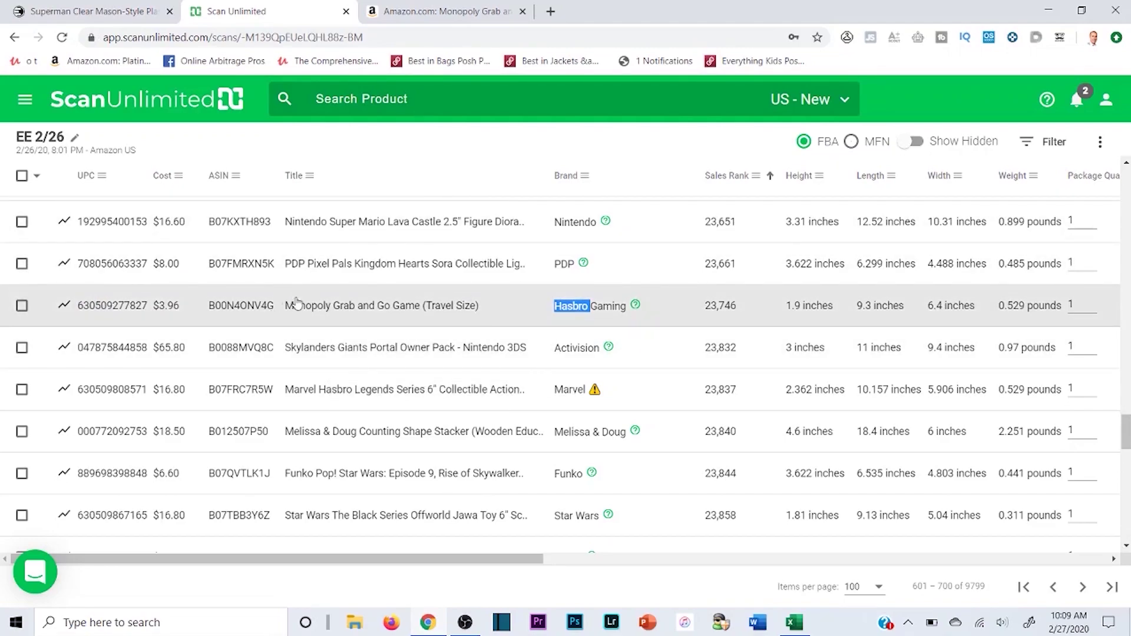
Search the supplier's site for "Monopoly Grab and Go Travel Game" and review its stock status.
click(129, 6)
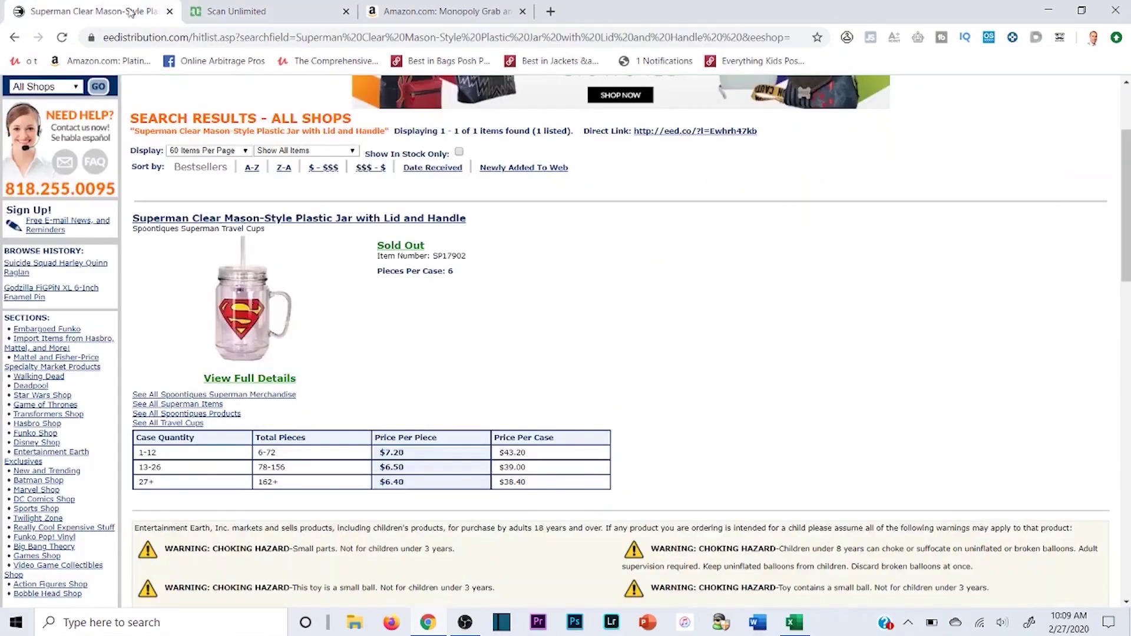
scroll(142, 187, up, 1)
click(68, 138)
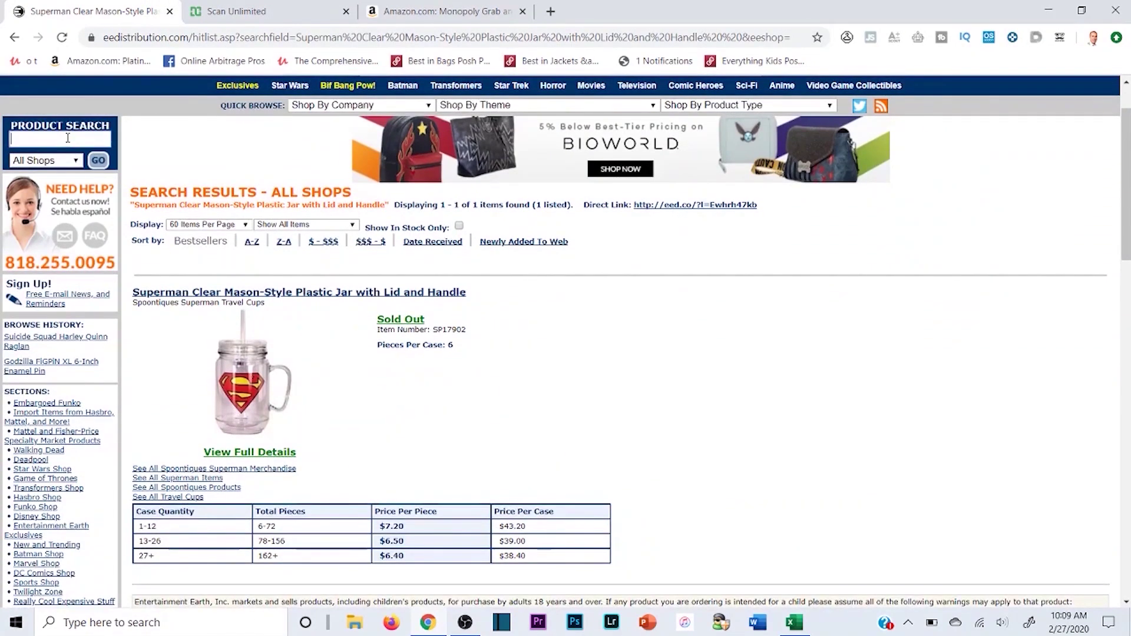
key(Return)
scroll(498, 179, down, 2)
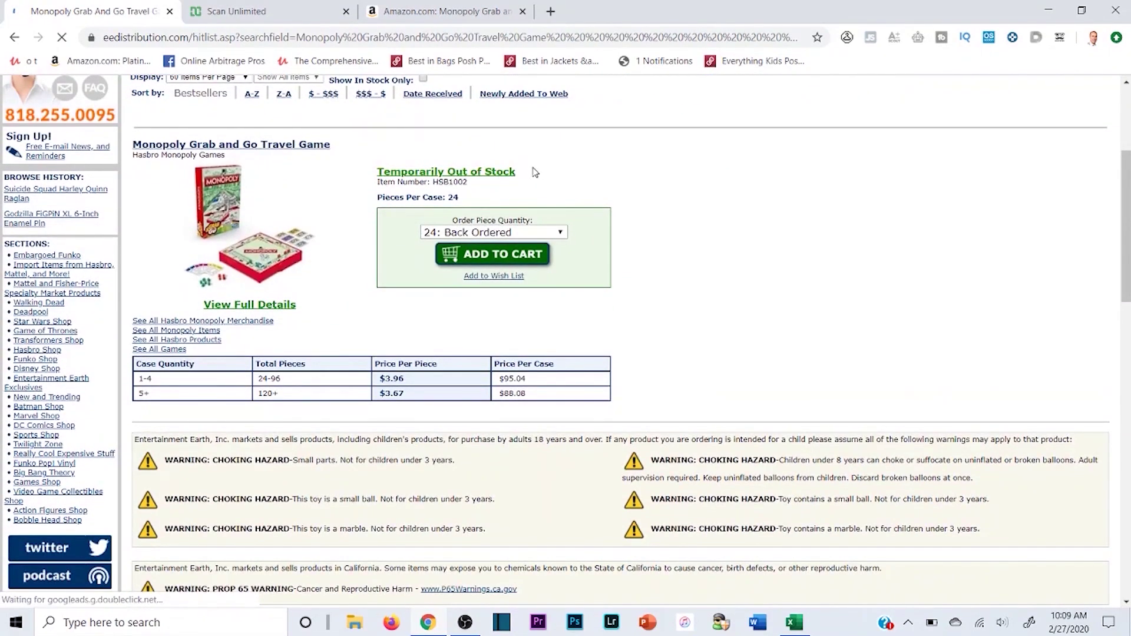
drag(540, 175, 371, 170)
click(393, 150)
Close the Monopoly game's Amazon listing and go back to the scan.
click(466, 11)
key(ctrl+shift+Tab)
click(521, 11)
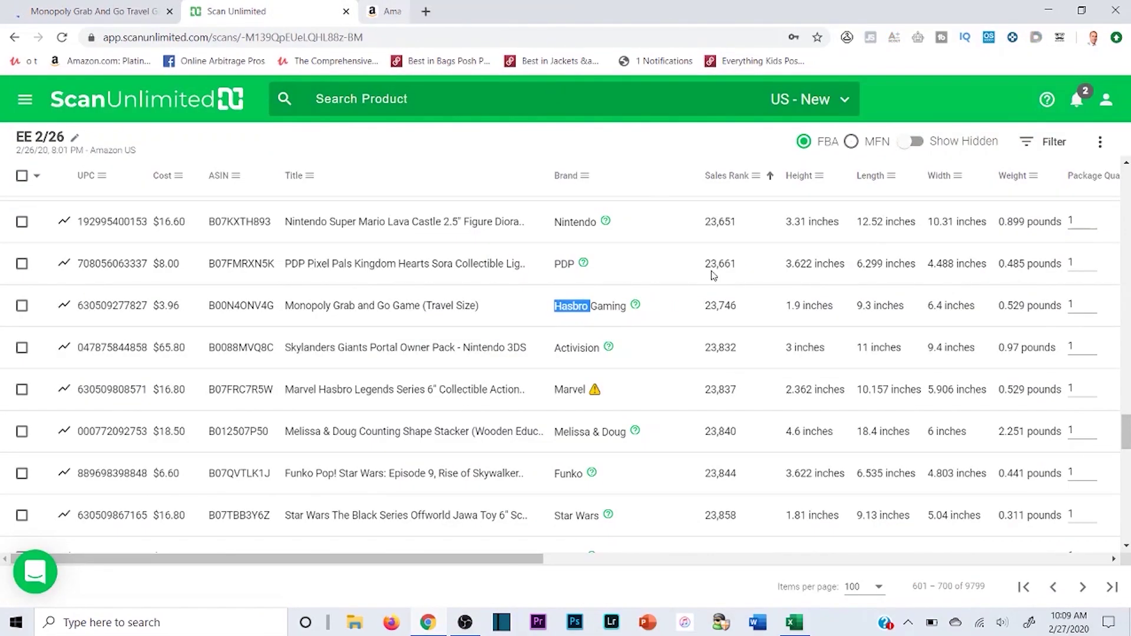
Check net profit and ROI for the products after the Monopoly game and advance the scan to the next page.
drag(412, 558, 977, 559)
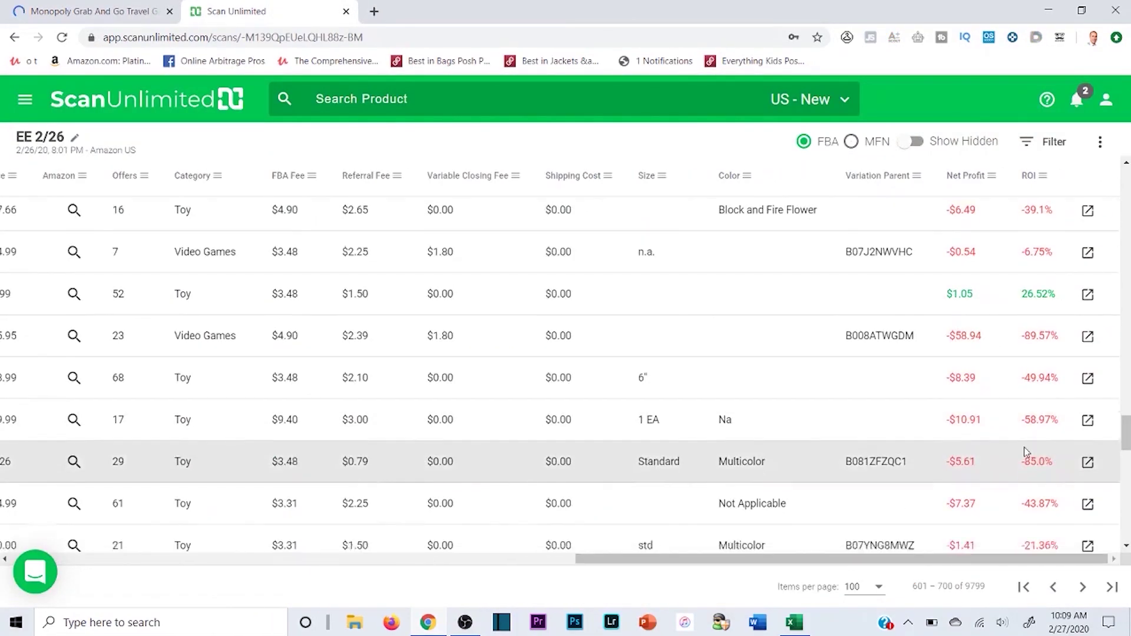
scroll(987, 451, down, 14)
scroll(987, 451, up, 1)
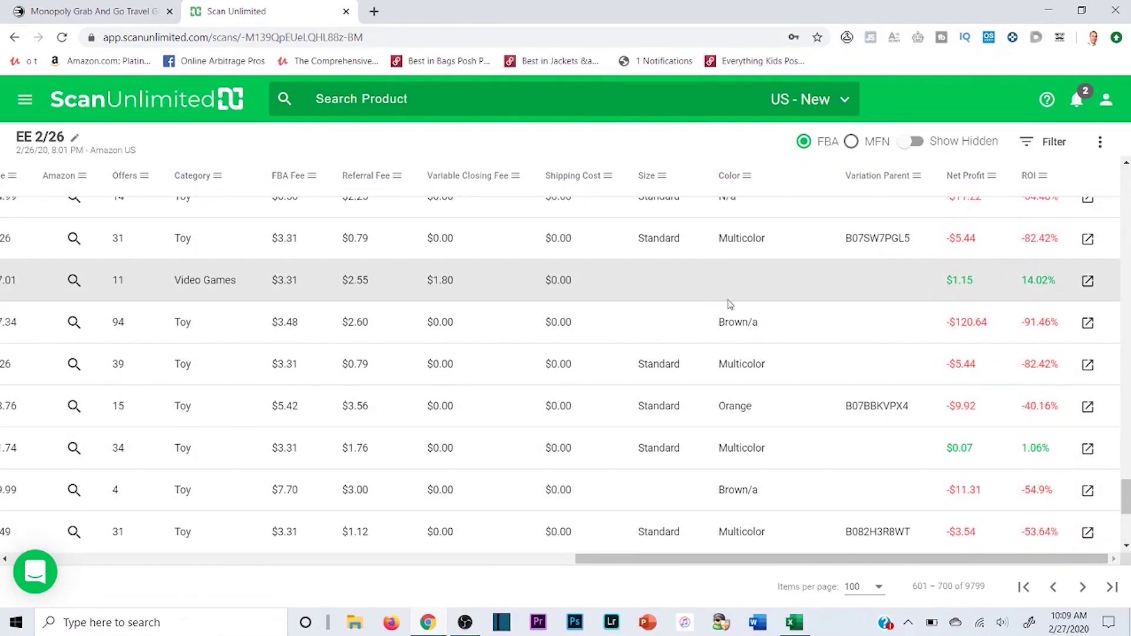
scroll(866, 348, down, 5)
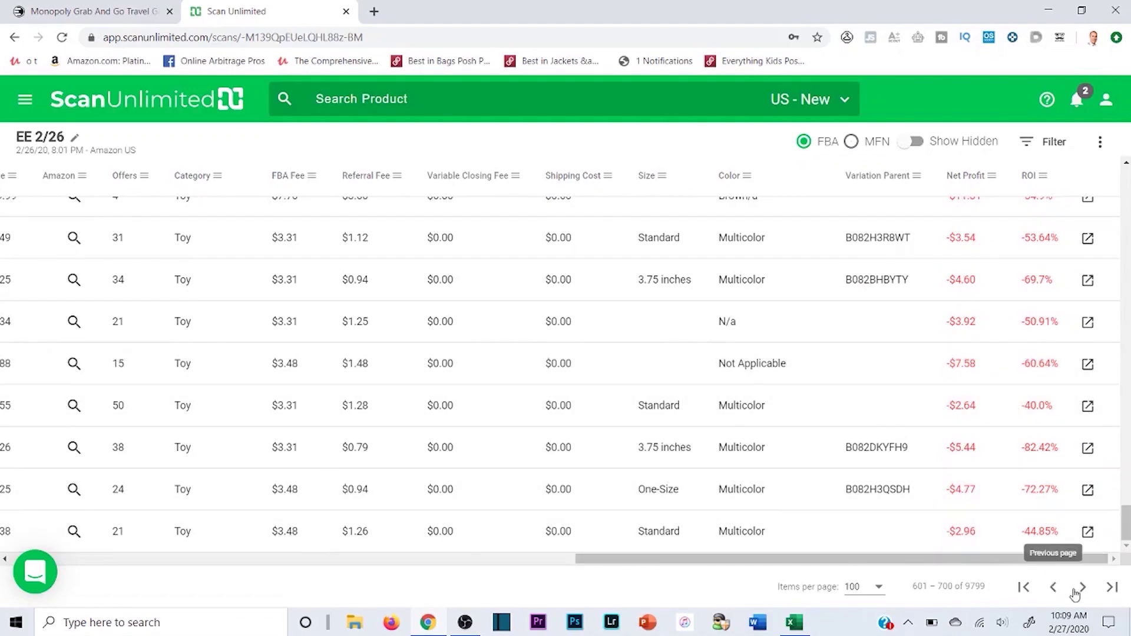
click(1082, 588)
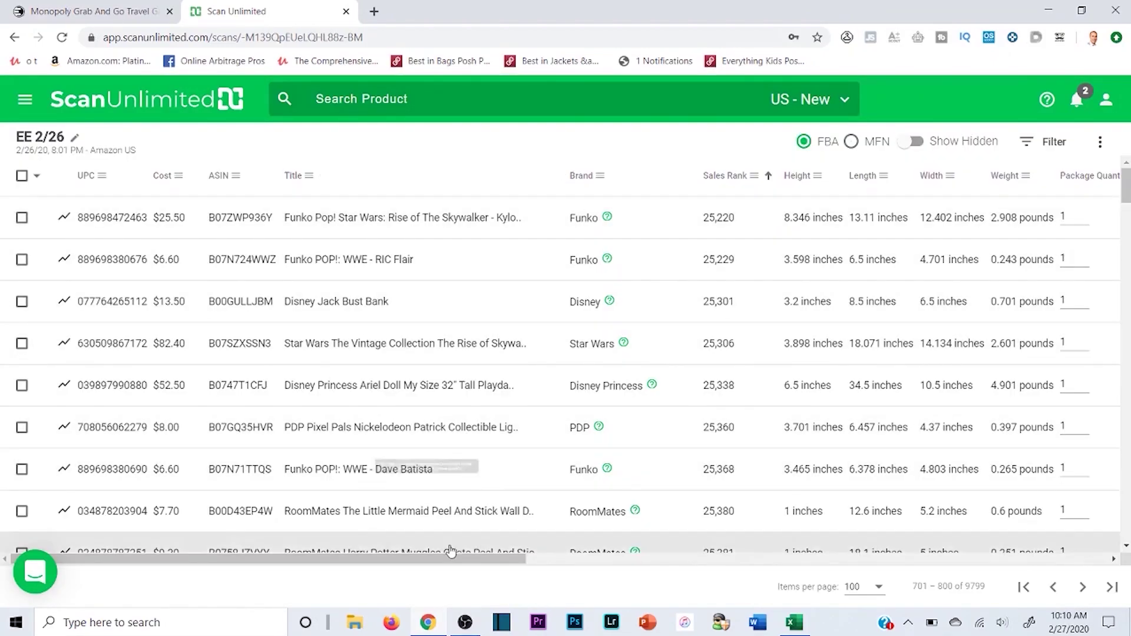
Check net profit and ROI for the products on this page and highlight the net profit of the Fatigue Green product.
drag(451, 567, 990, 564)
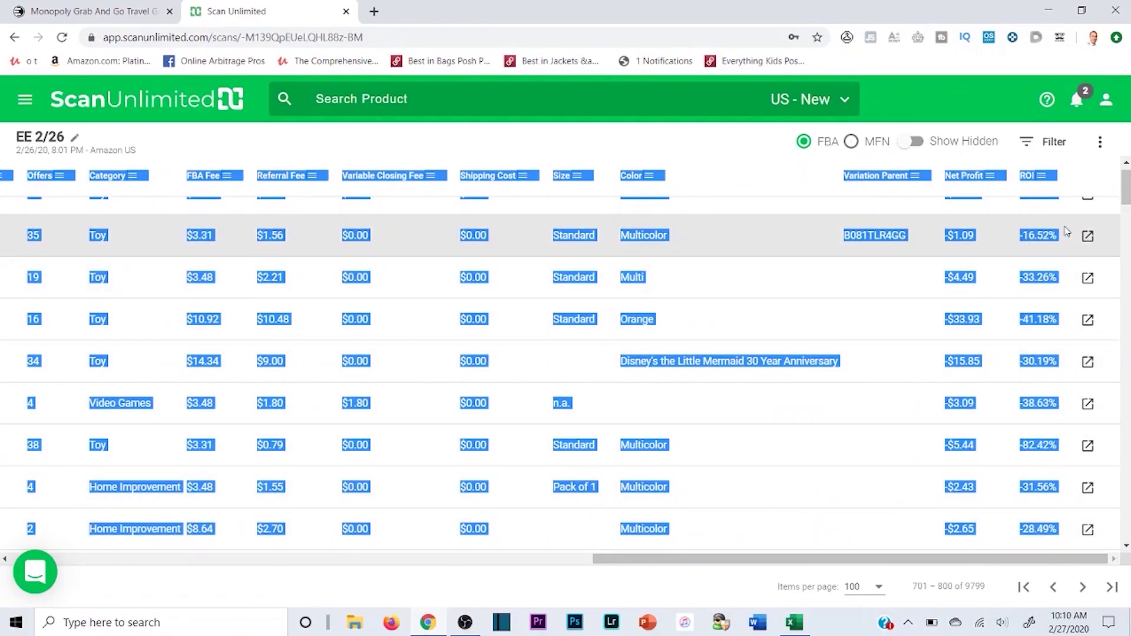
scroll(960, 361, down, 20)
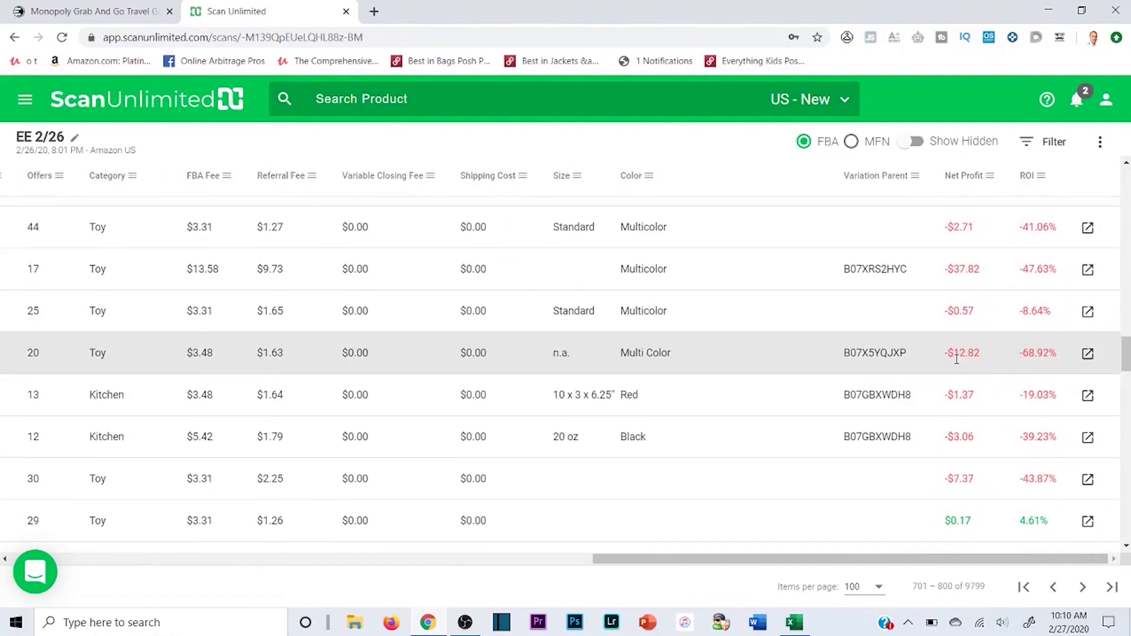
scroll(961, 362, down, 7)
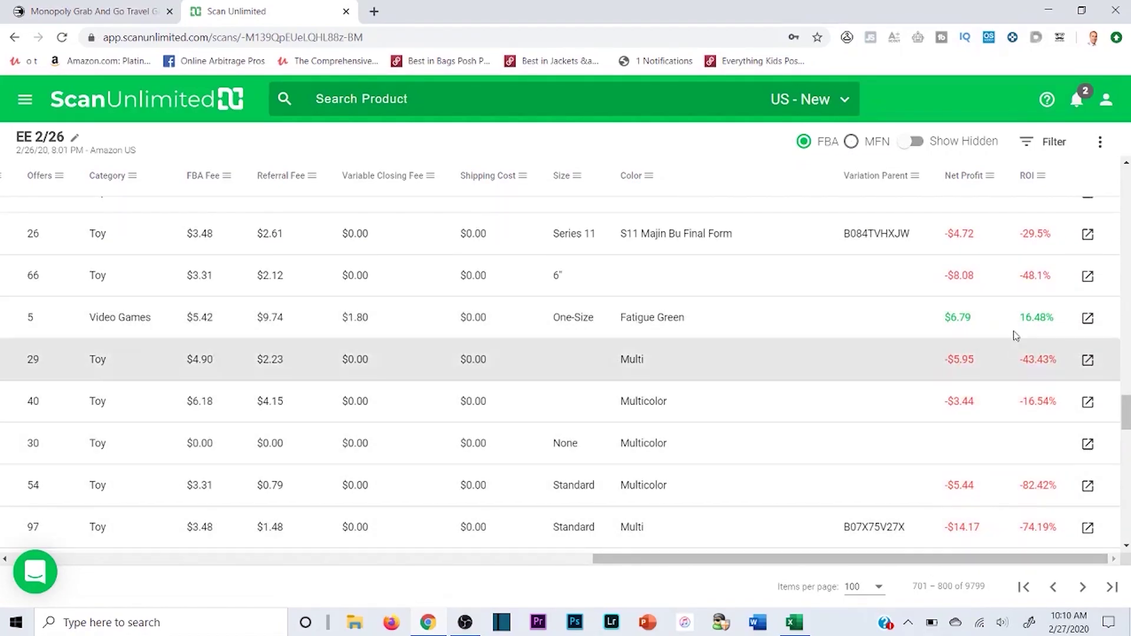
drag(946, 319, 972, 318)
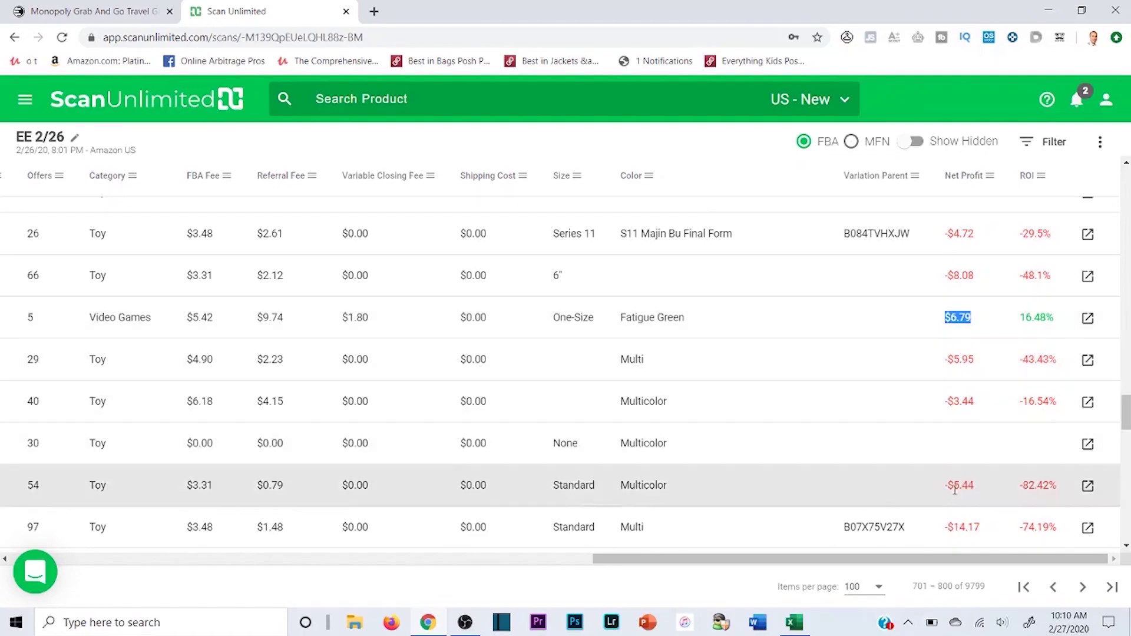
drag(937, 559, 254, 533)
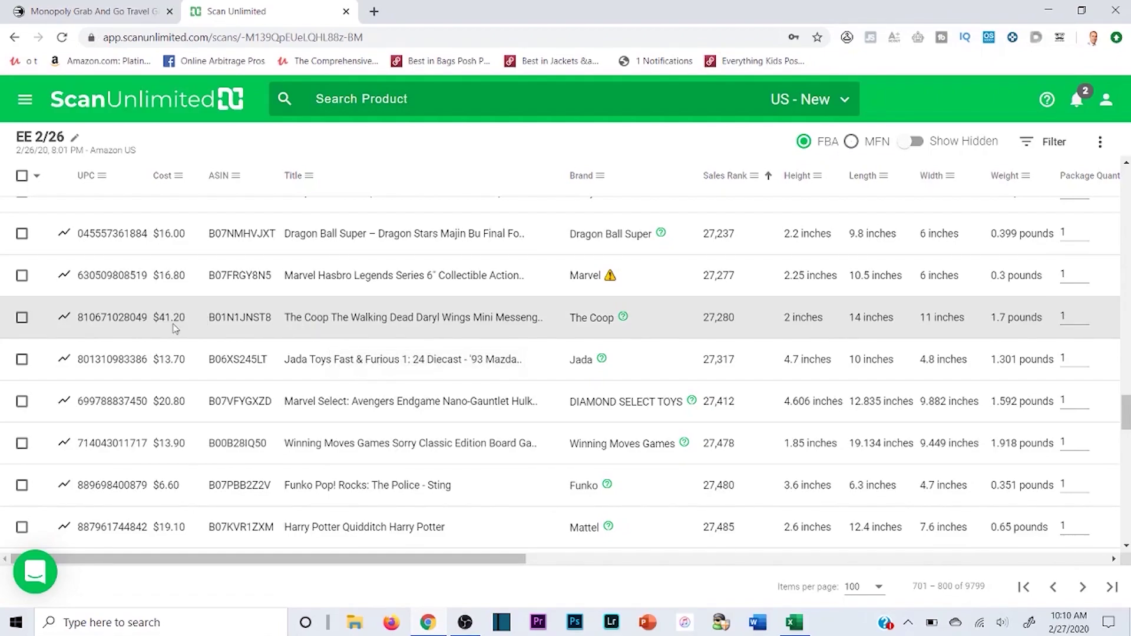
click(308, 318)
key(ctrl+shift+Tab)
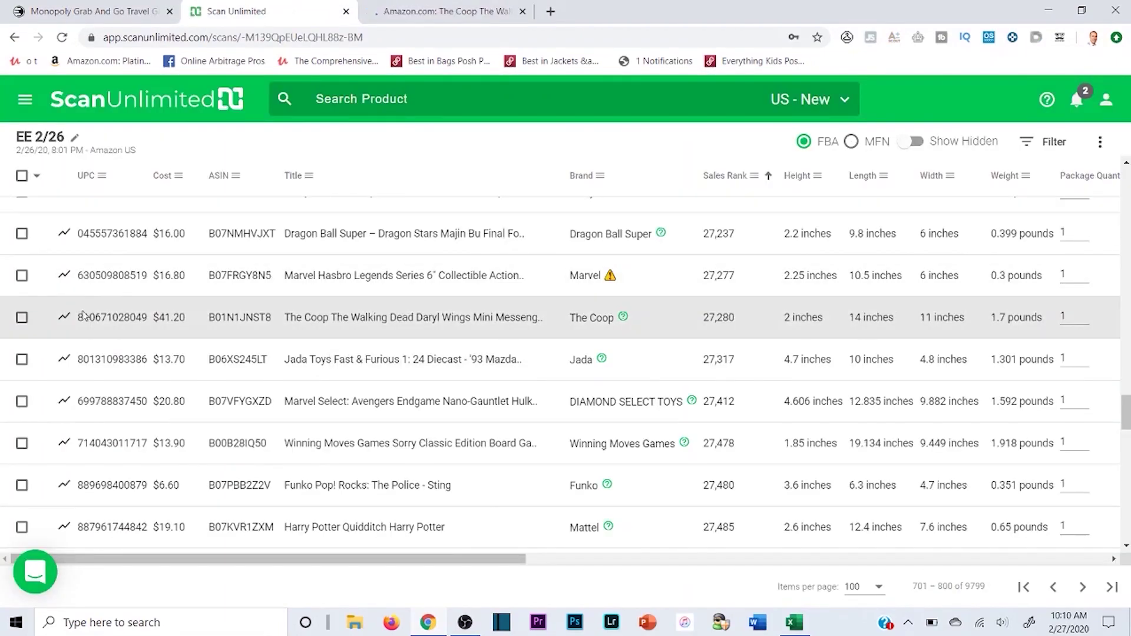
double_click(106, 319)
right_click(106, 319)
click(132, 331)
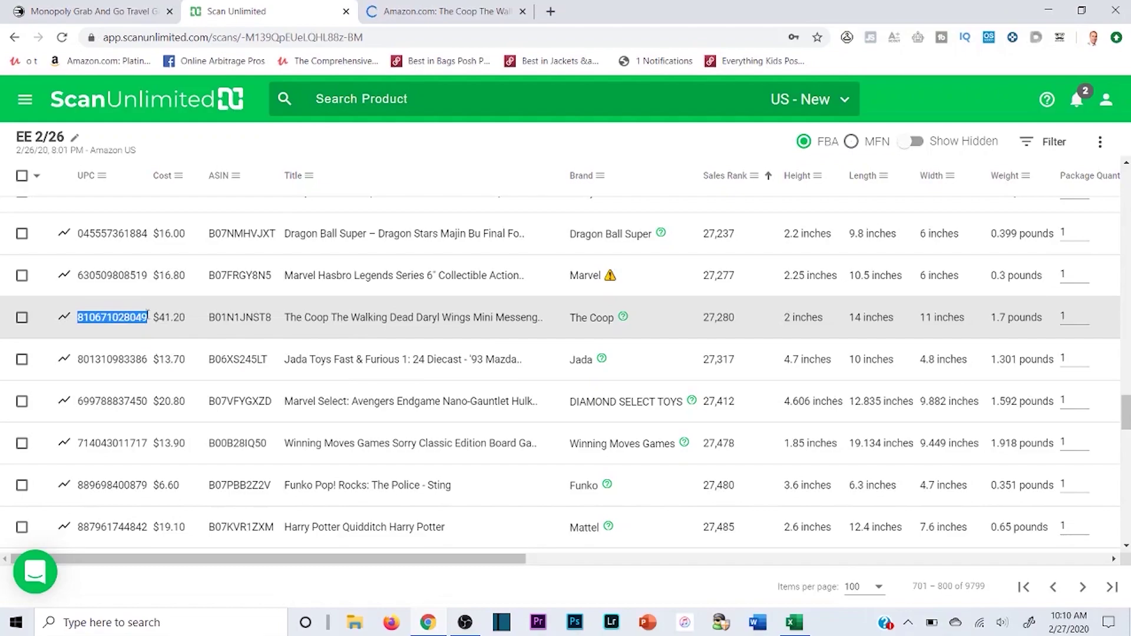
click(410, 7)
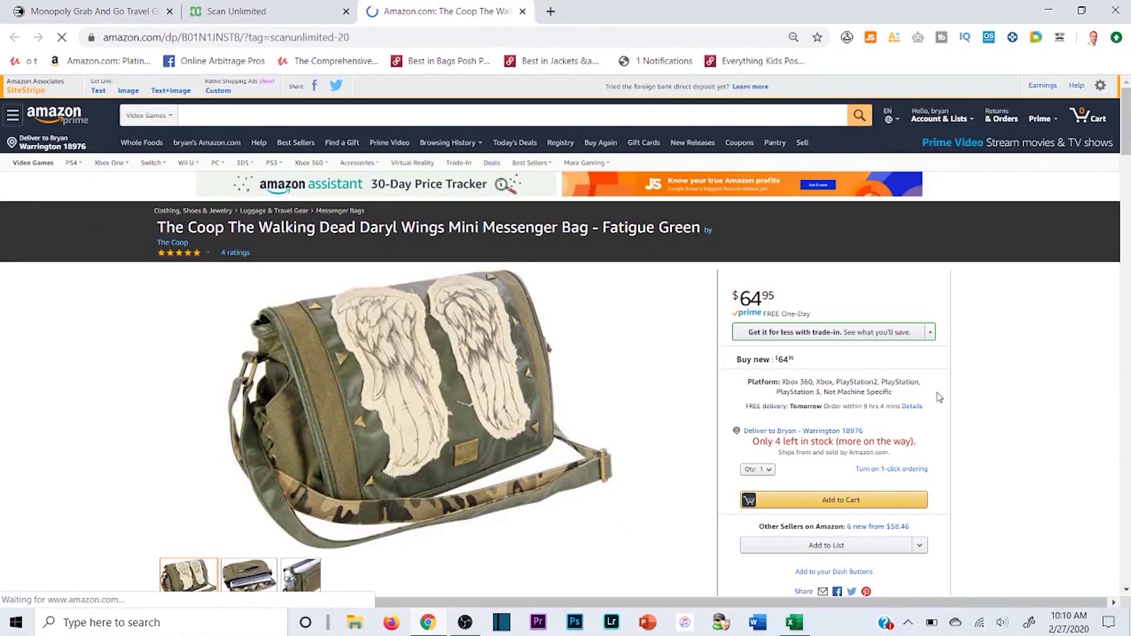
Look up the messenger bag in the Excel report and copy its product name.
click(260, 11)
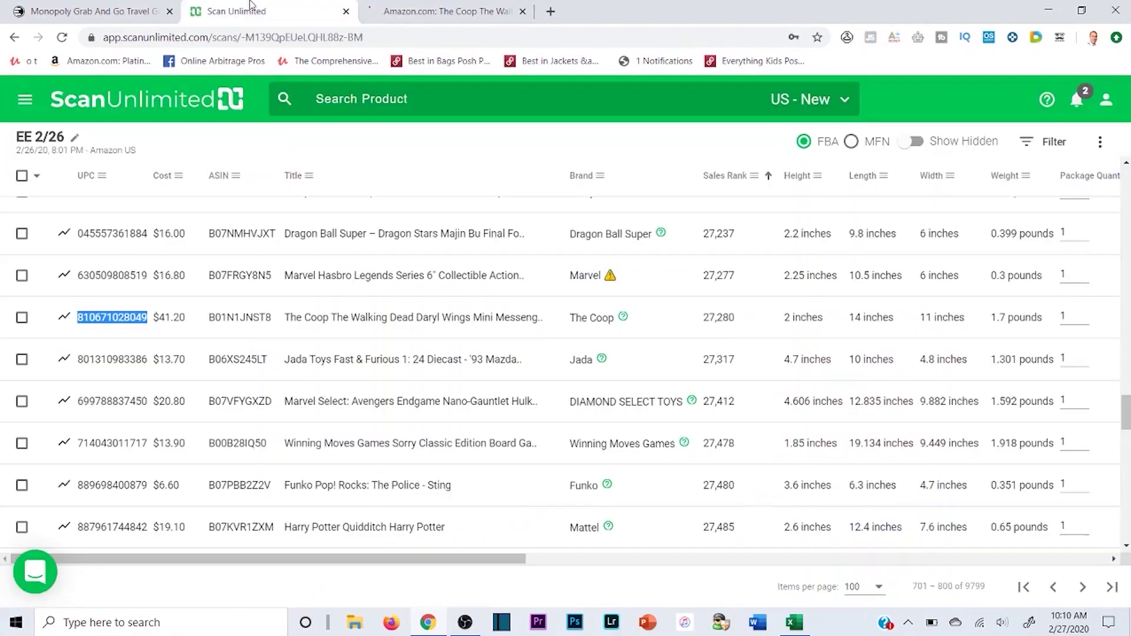
click(800, 625)
key(alt+Tab)
Search the supplier's site for "The Walking Dead Daryl Dixon Green Mini Messenger Bag" and review its stock status and case pricing.
key(ctrl+1)
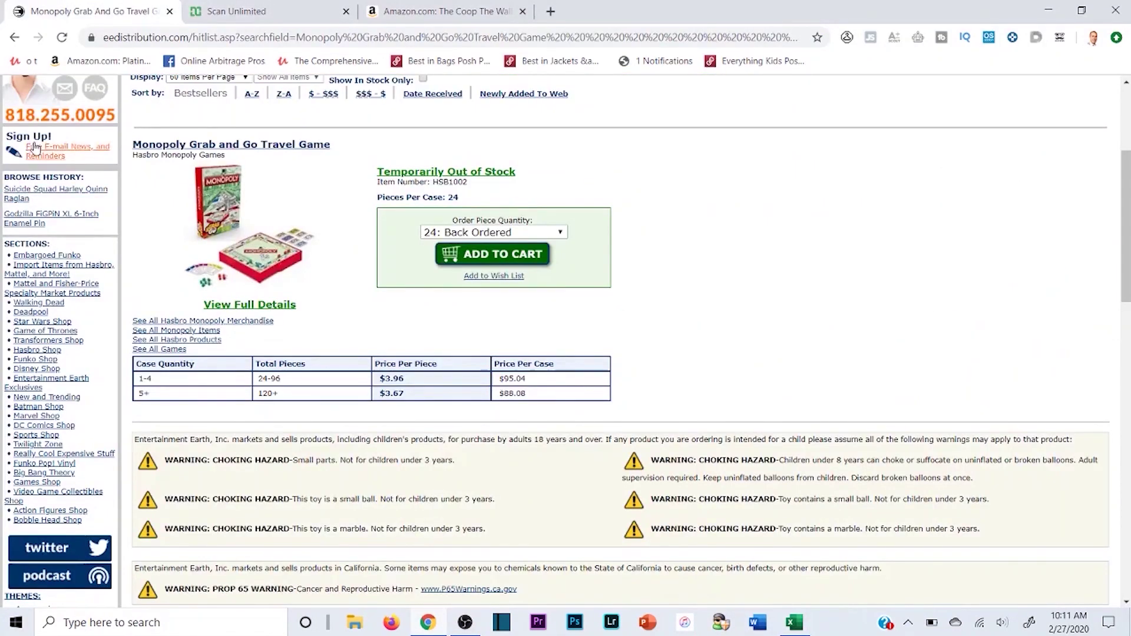
click(57, 213)
key(ctrl+v)
key(Return)
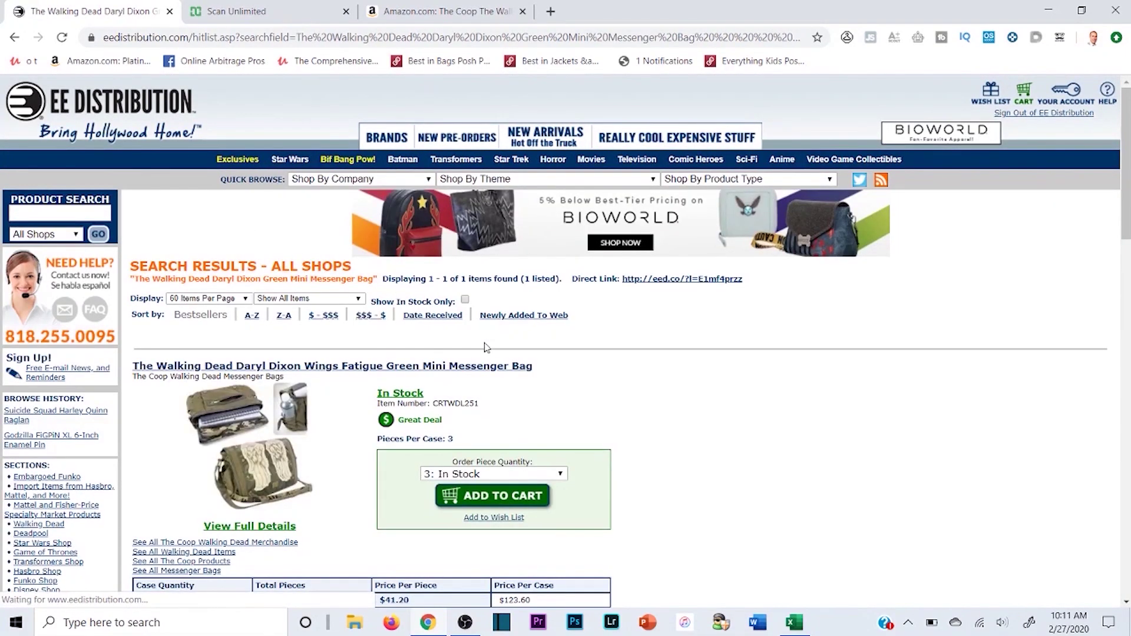
scroll(480, 348, down, 2)
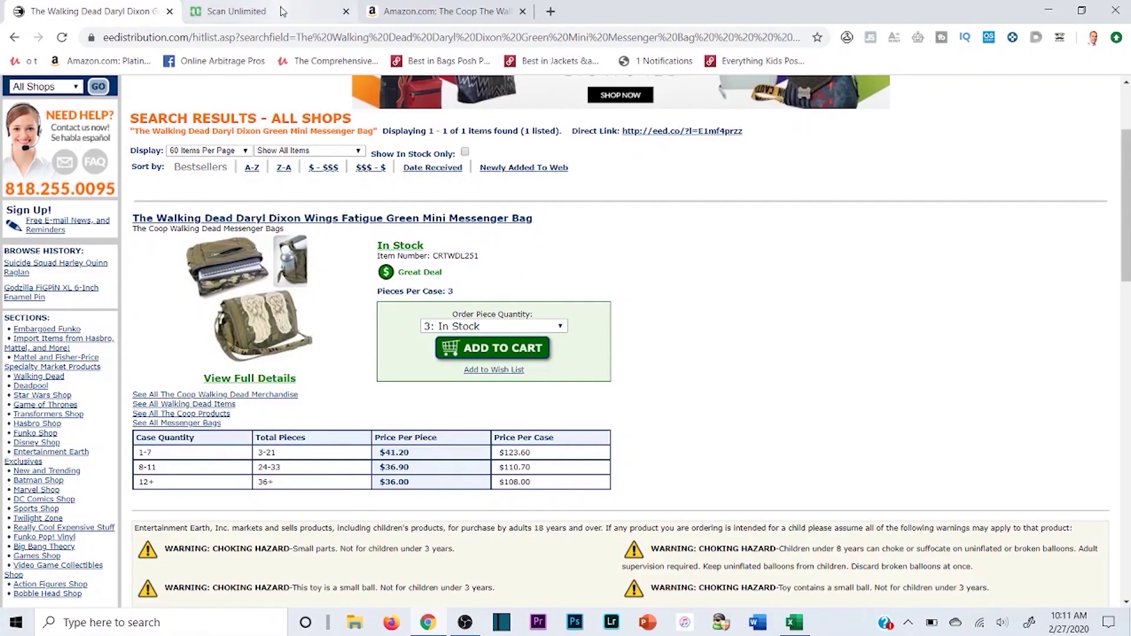
Return to the scan and check the messenger bag's net profit, ROI and sales rank.
key(ctrl+2)
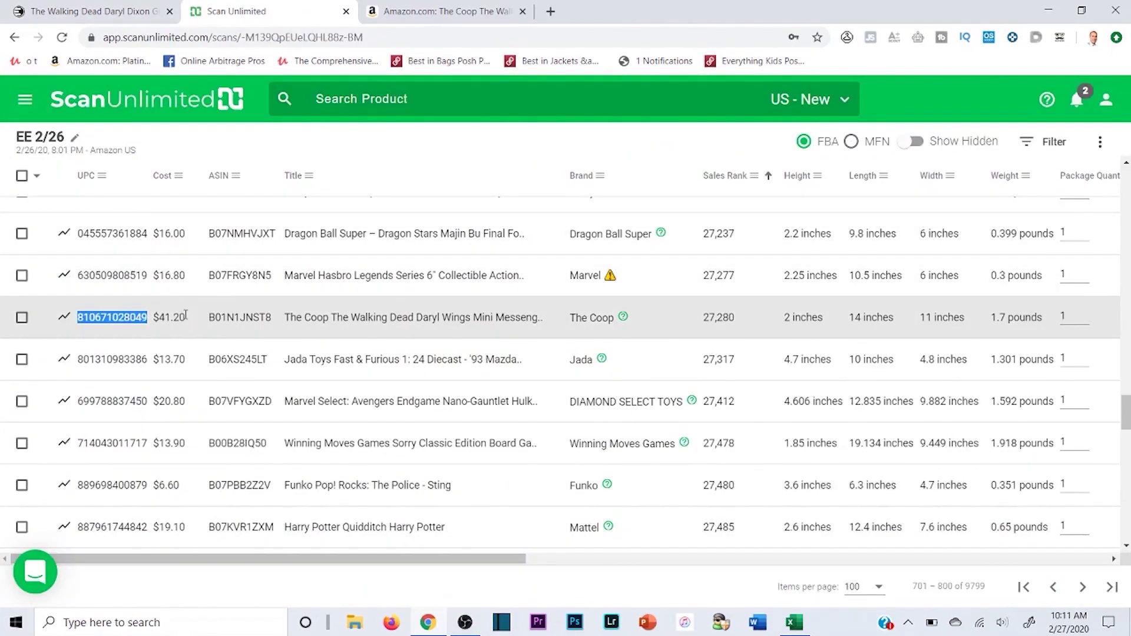
drag(313, 558, 893, 559)
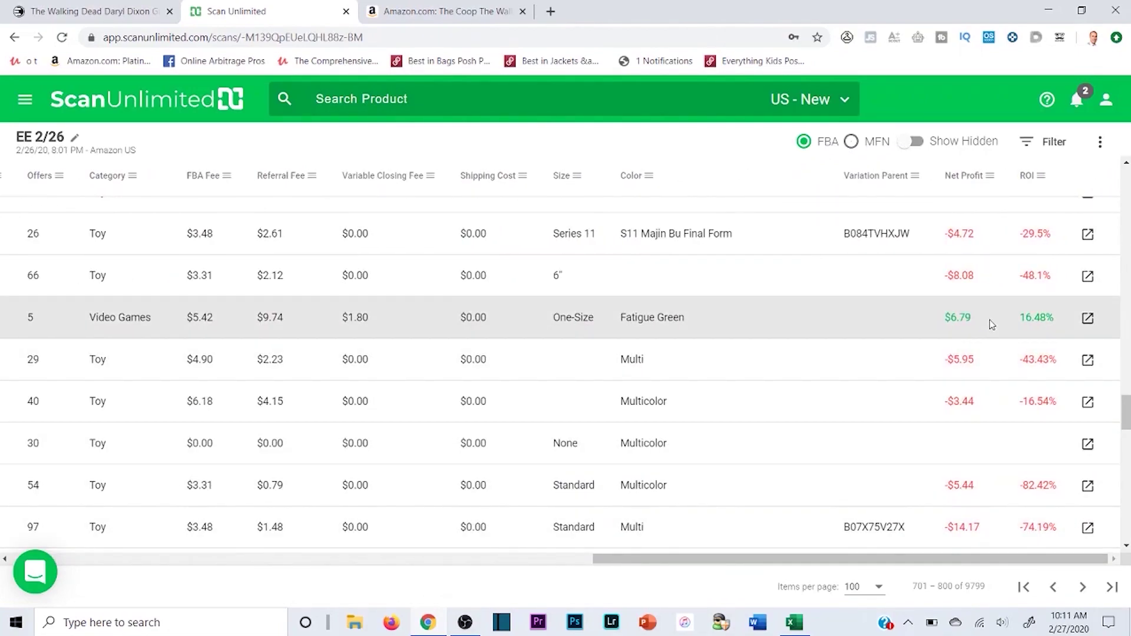
drag(870, 559, 454, 584)
Review the messenger bag's best sellers rank and price history on Amazon, close the listing and return to the scan.
key(ctrl+3)
scroll(1044, 192, down, 15)
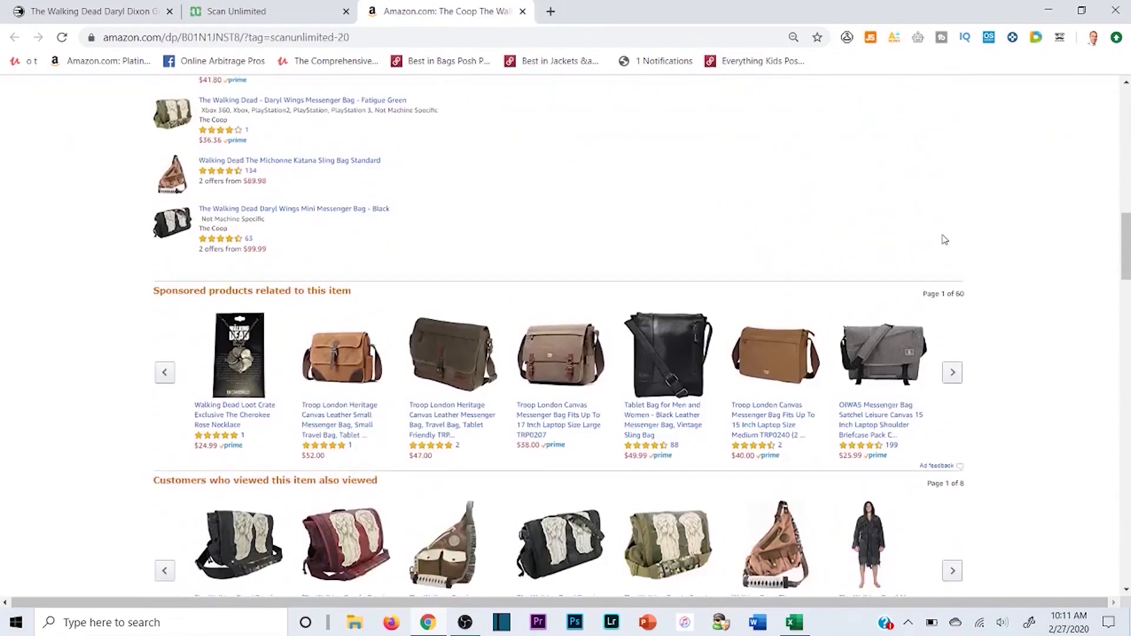
scroll(833, 228, down, 7)
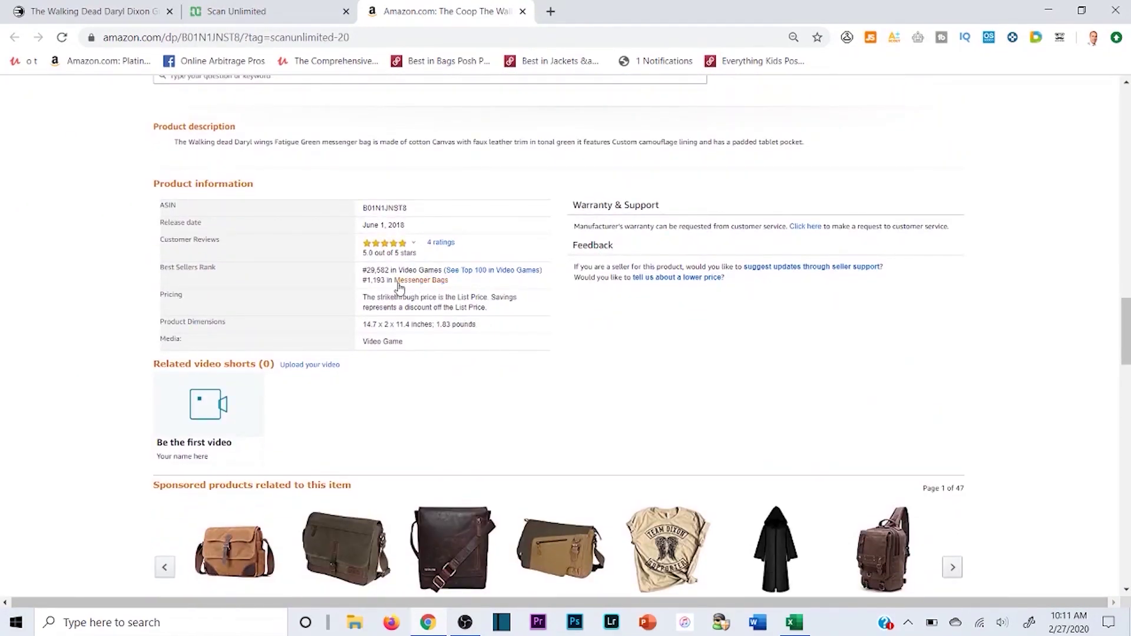
scroll(678, 285, up, 15)
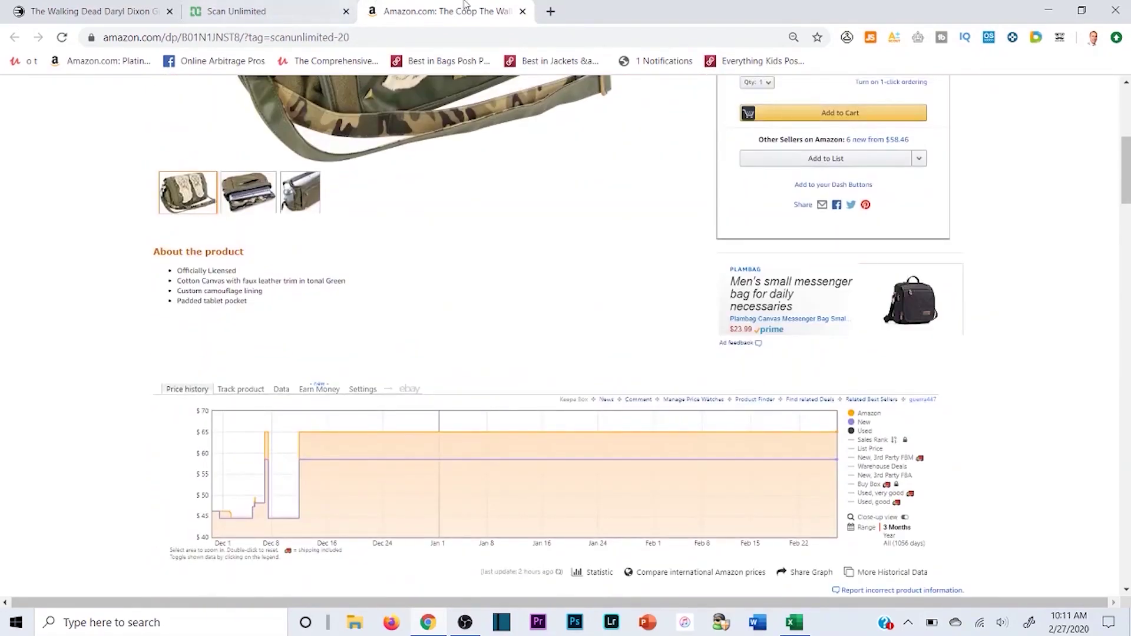
click(522, 11)
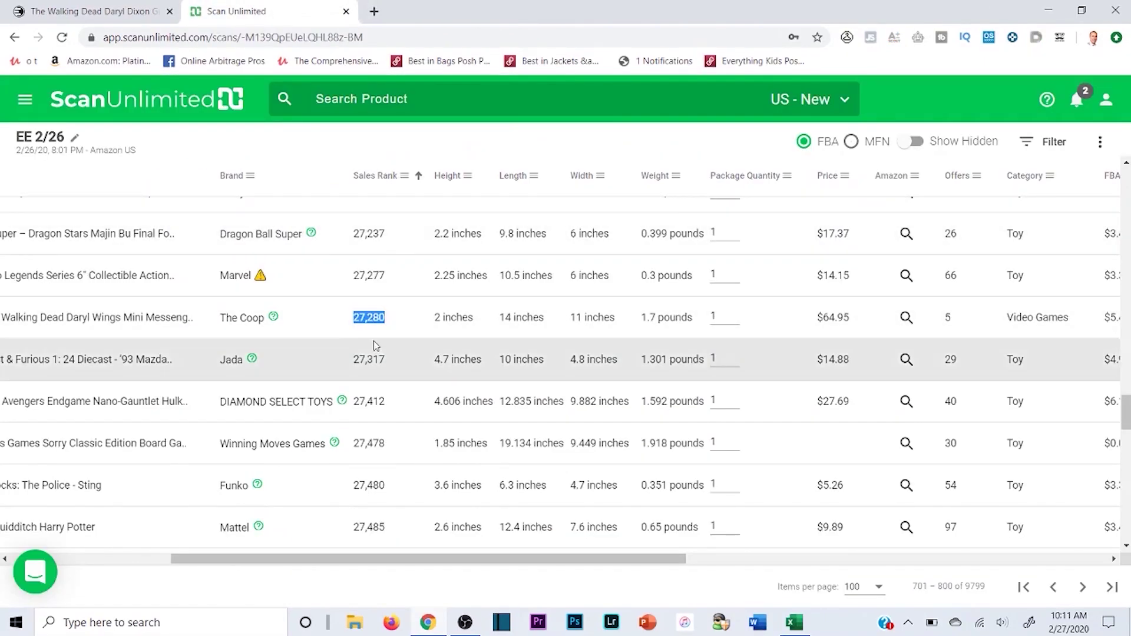
drag(571, 556, 407, 557)
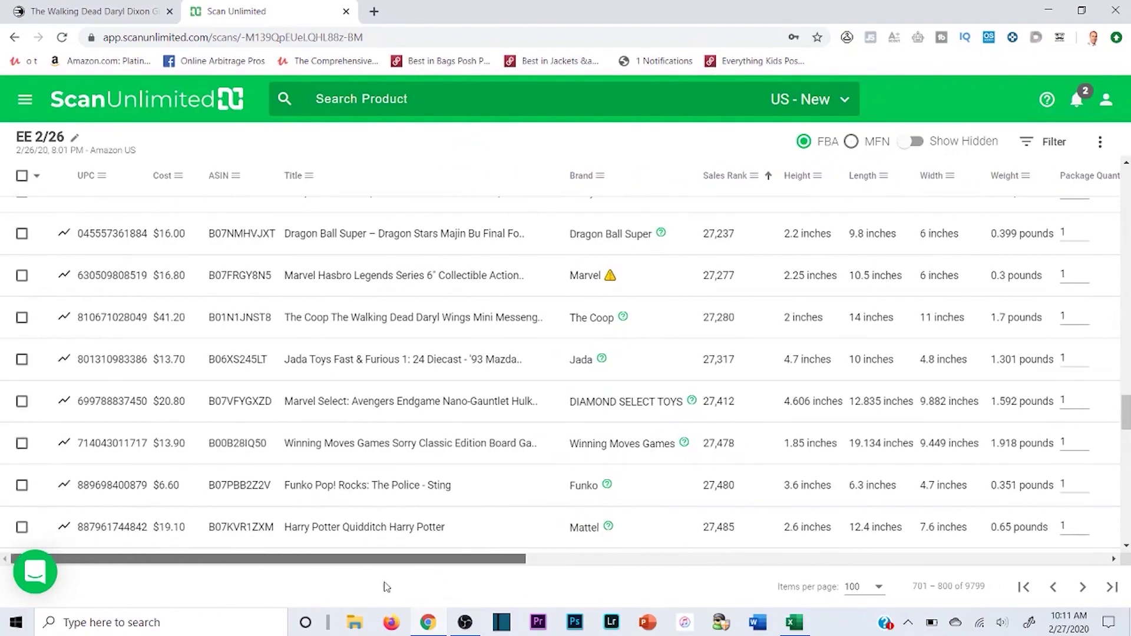